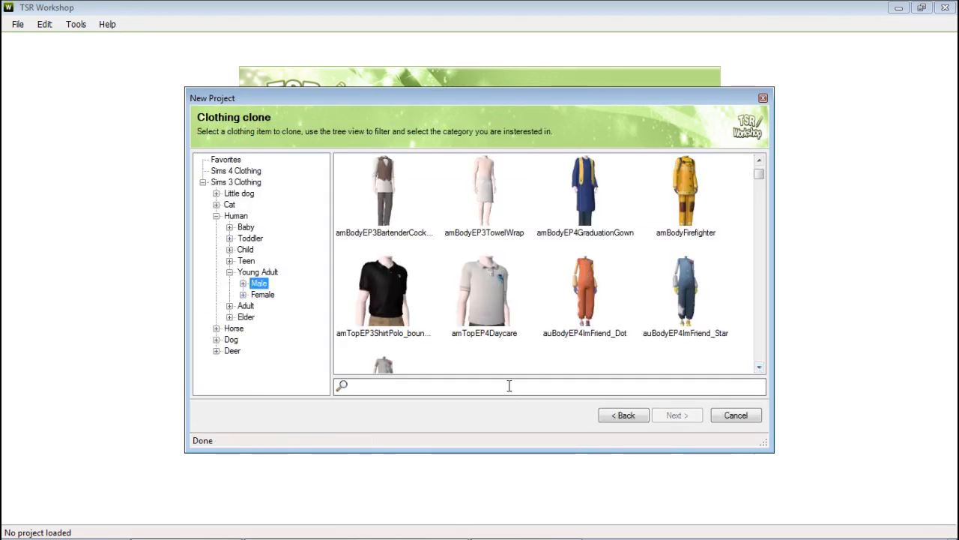
Step: Search the clothing clone list for "adv" and choose amBodyEGPAdventureKhaki as the item to clone
left_click(513, 387)
type("adv")
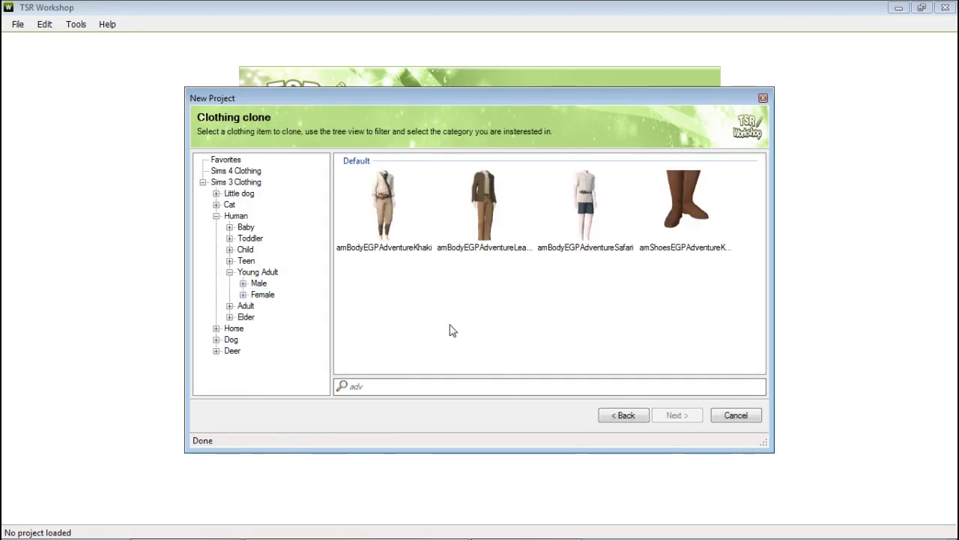
double_click(384, 206)
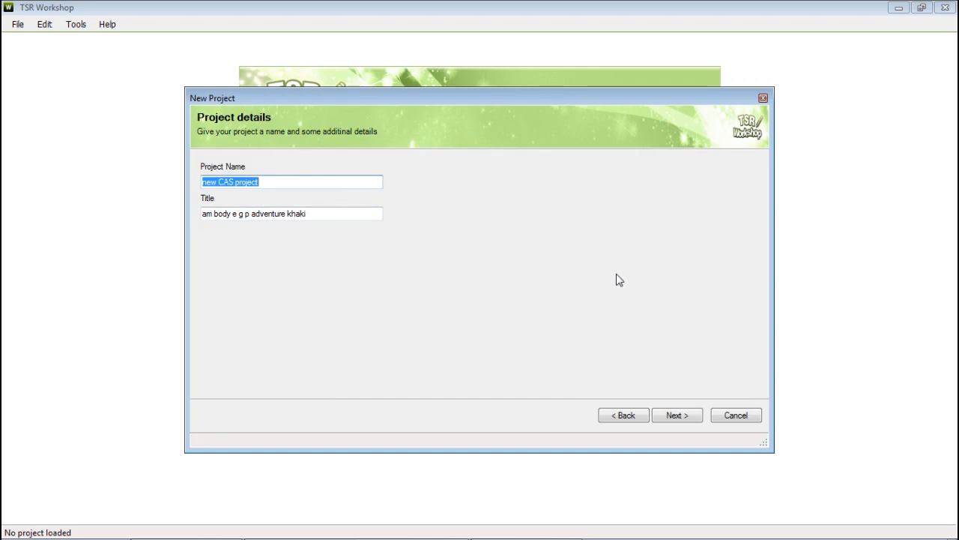
Step: Change the project title to "am body adventure pirate"
left_click_drag(321, 213, 235, 233)
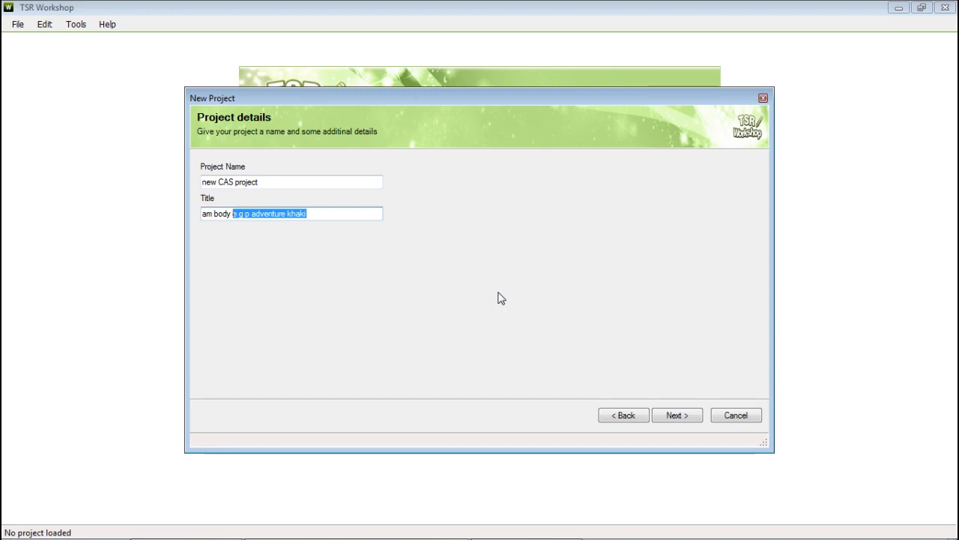
type("ate")
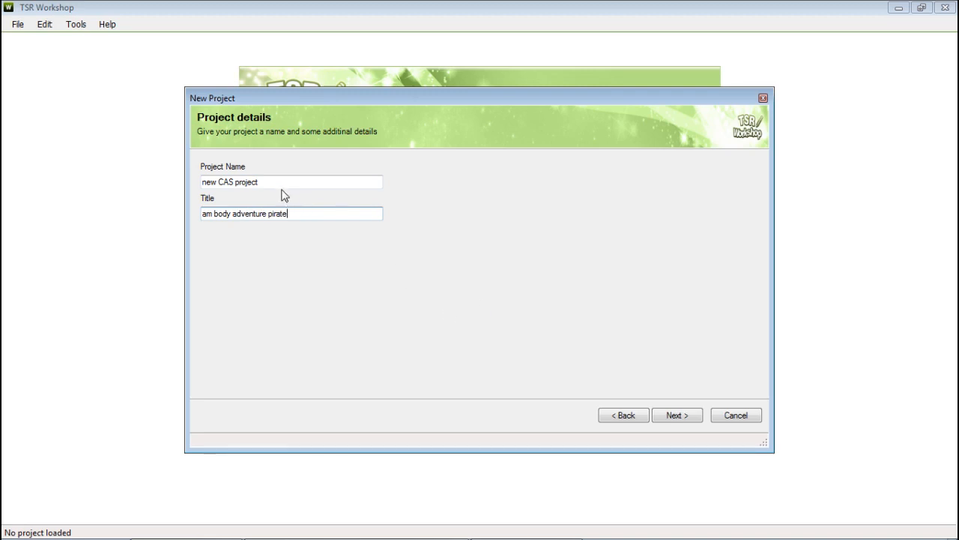
Step: Name the project 02 and finish the new project wizard
left_click_drag(288, 182, 201, 185)
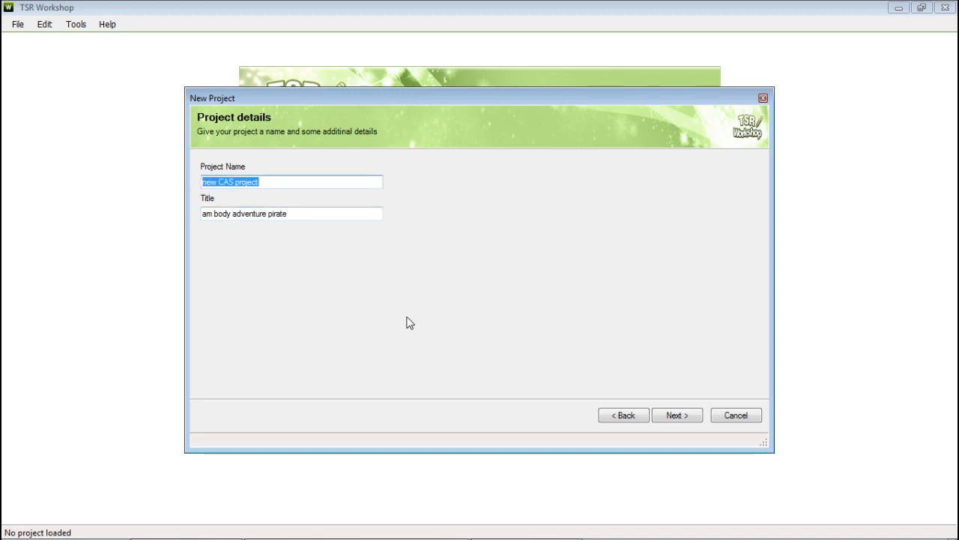
type("02")
left_click(682, 416)
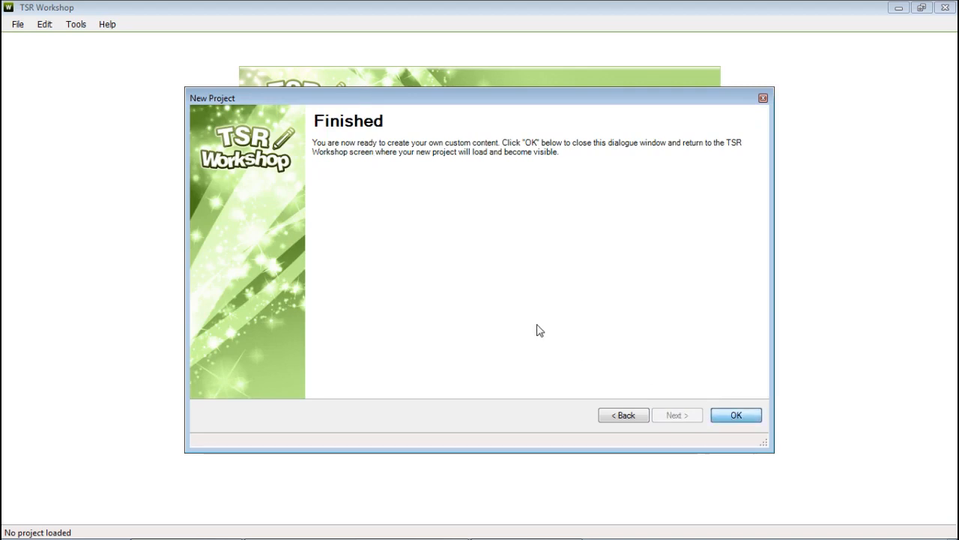
key("Return")
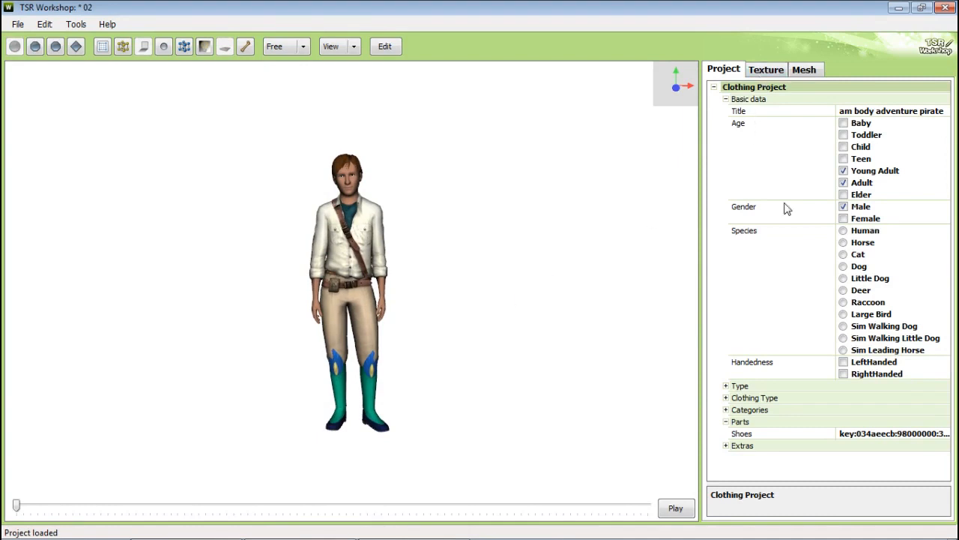
Step: Inspect the project contents window and its export options, closing it without exporting
left_click(47, 25)
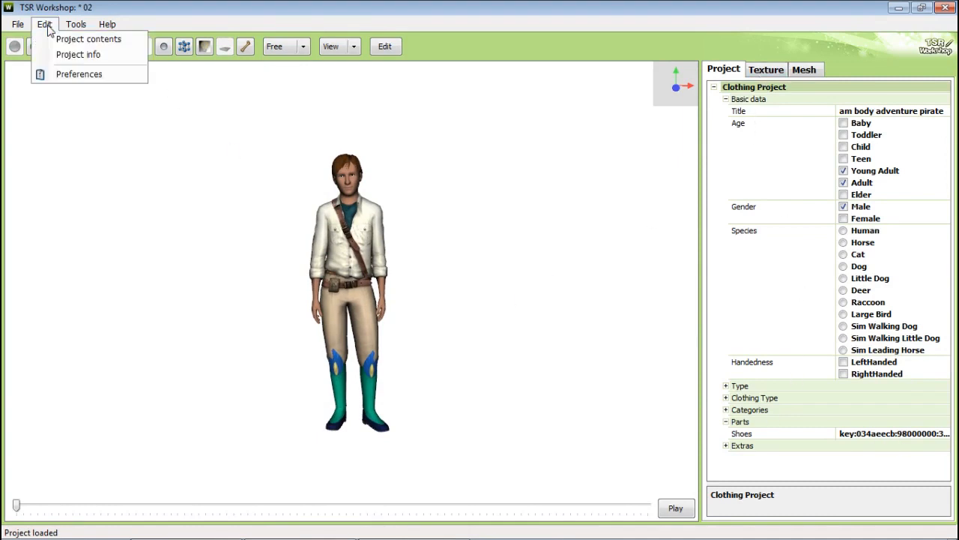
mouse_move(76, 24)
left_click(53, 37)
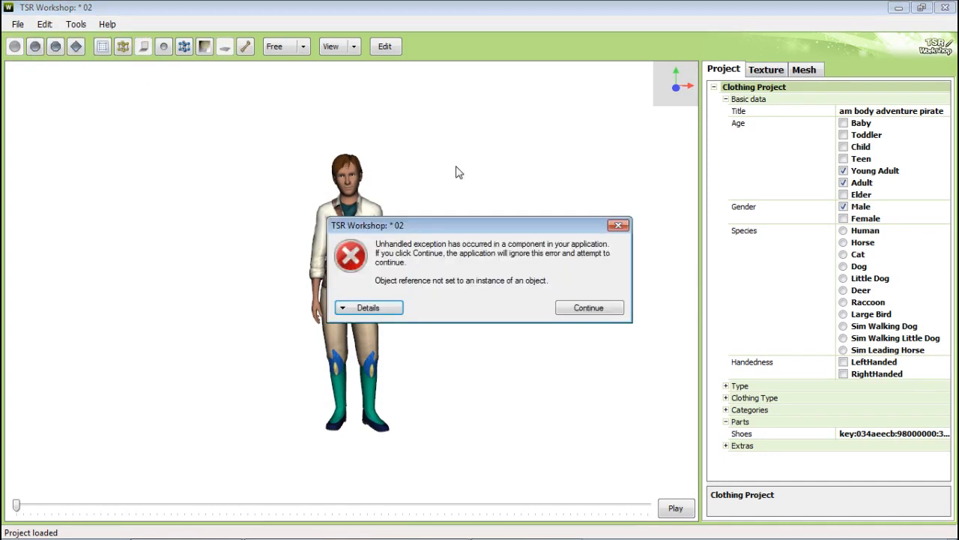
left_click(588, 314)
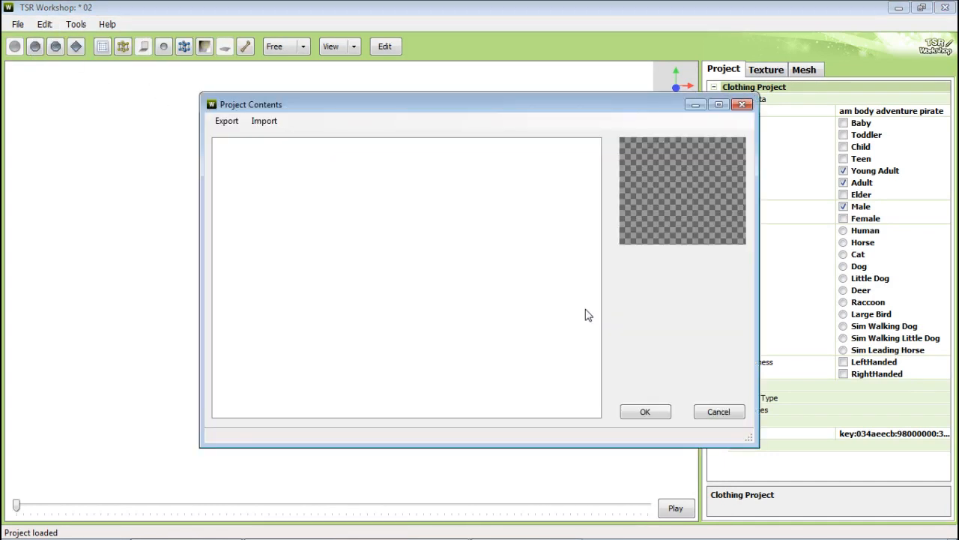
left_click(226, 122)
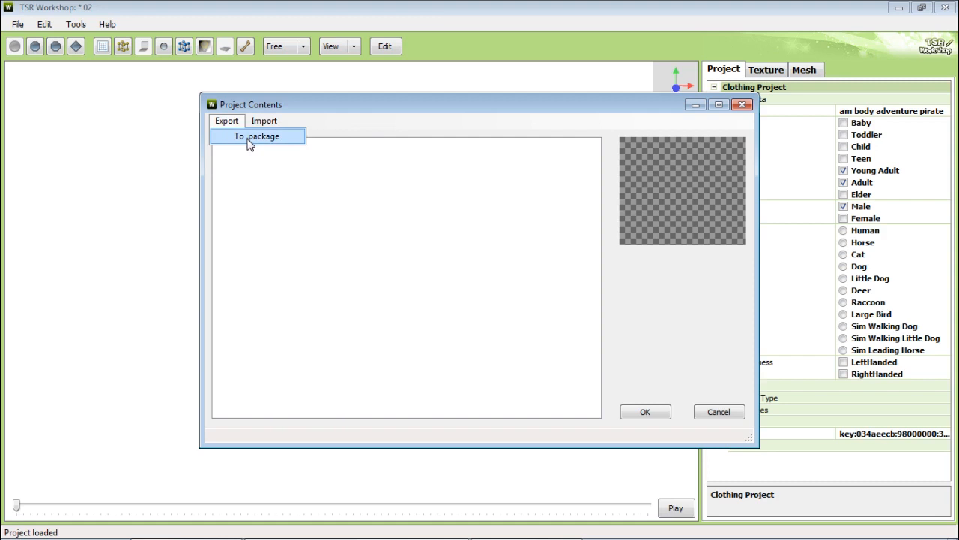
left_click(718, 410)
left_click(718, 411)
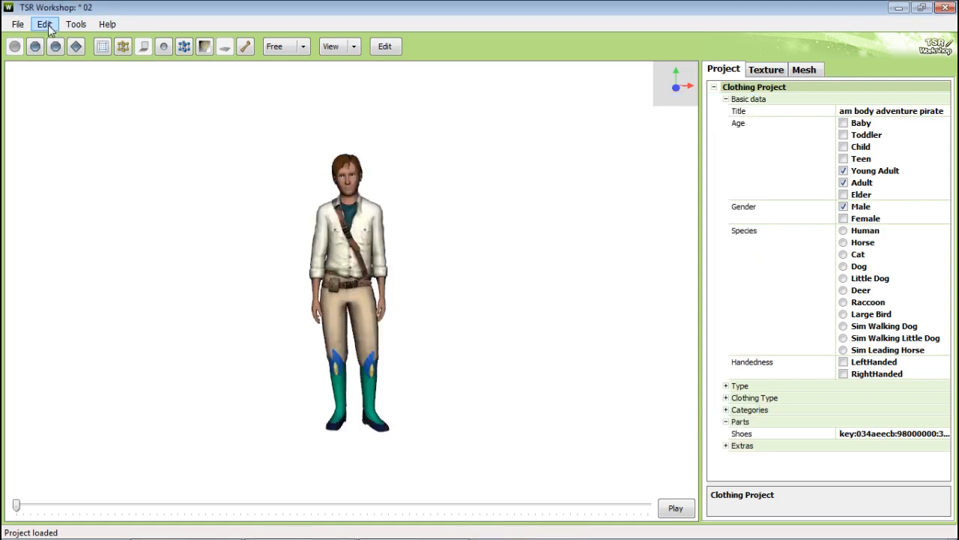
left_click_drag(386, 229, 484, 269)
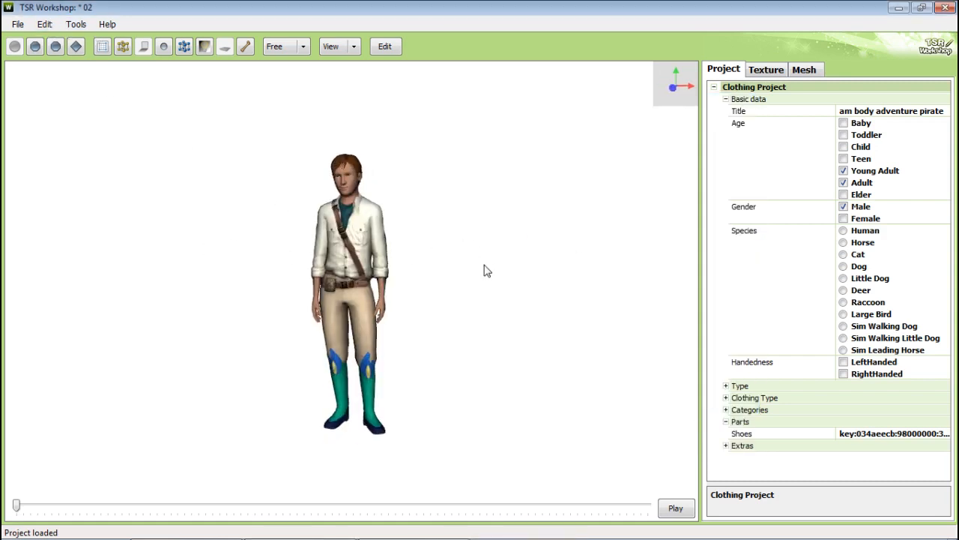
scroll(465, 163, "up", 3)
left_click(44, 24)
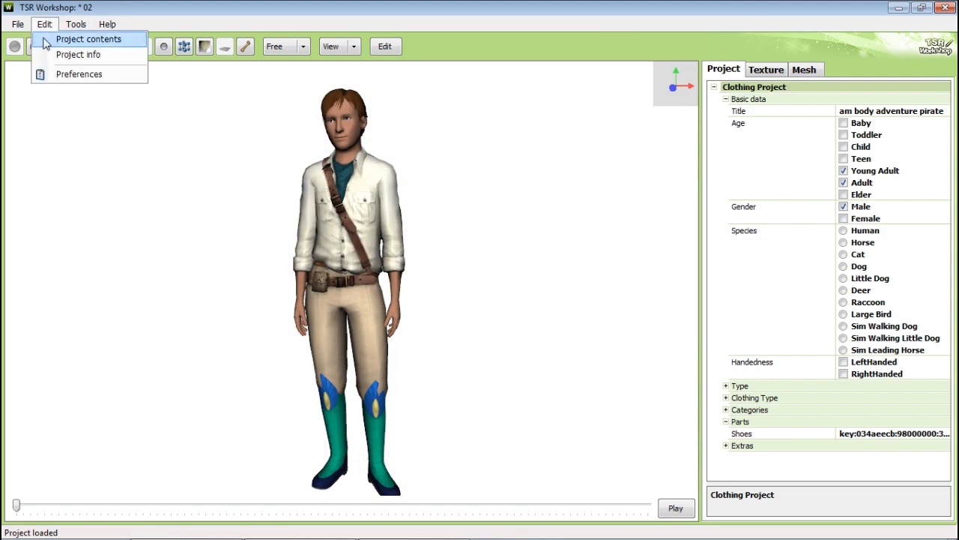
left_click(46, 37)
left_click(568, 311)
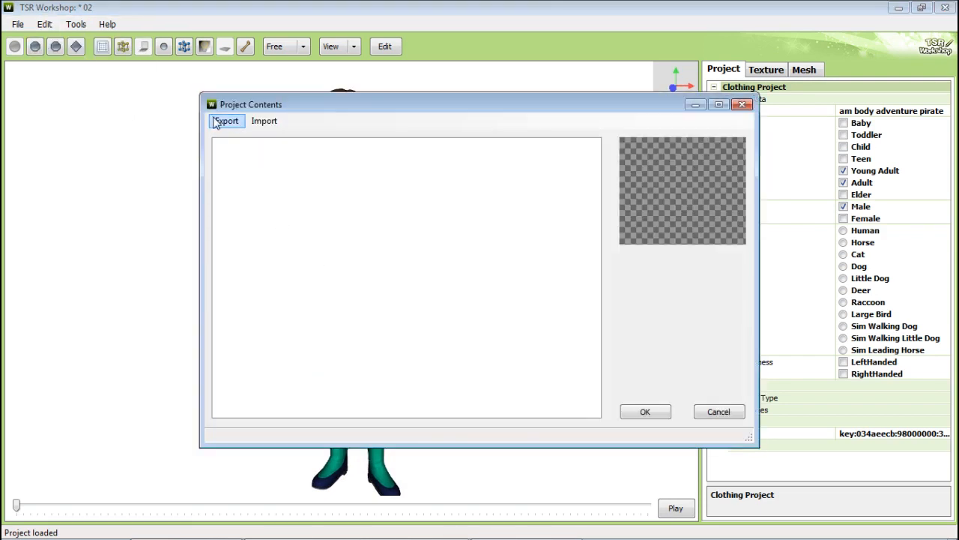
left_click(739, 105)
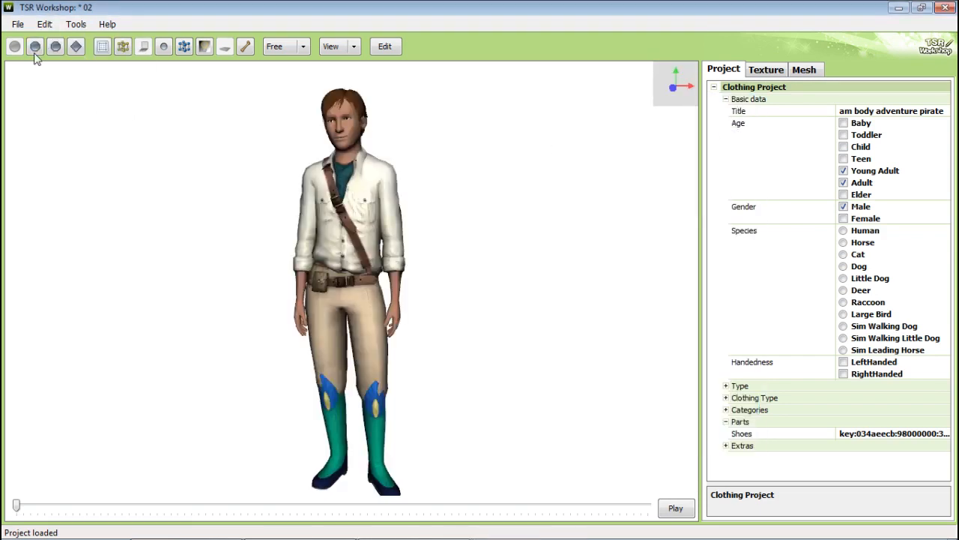
Step: Export the project to a Sims3Pack file named Adventure Pirate, accepting the creator details
left_click(18, 24)
mouse_move(89, 156)
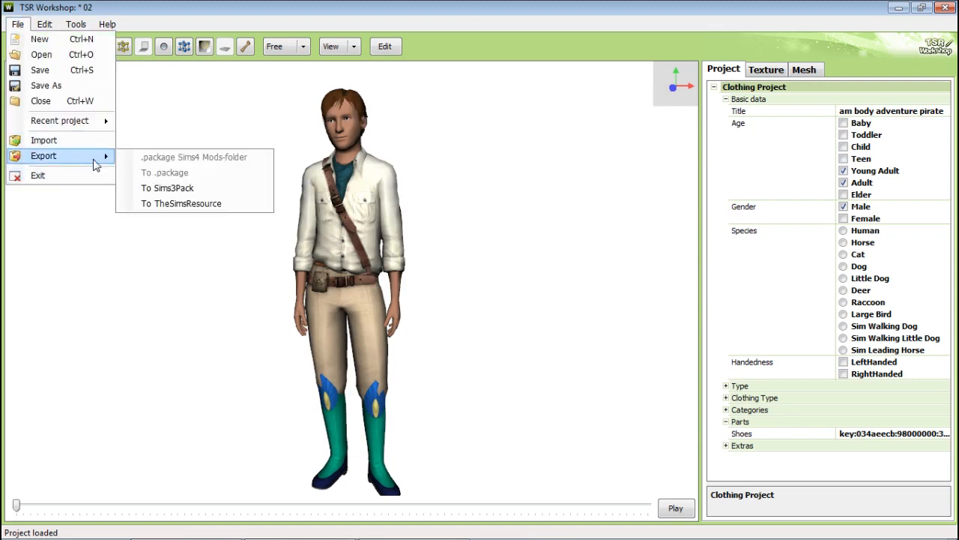
left_click(173, 189)
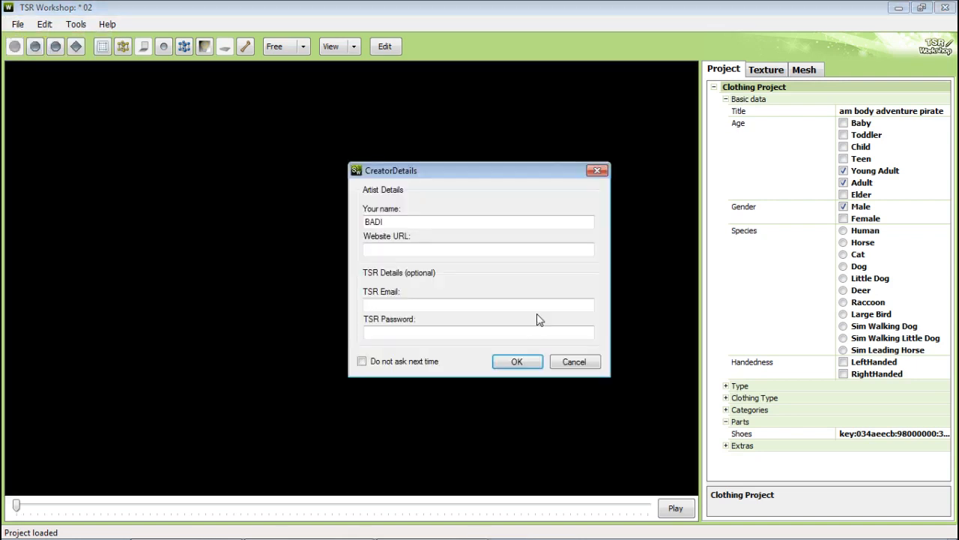
left_click(525, 362)
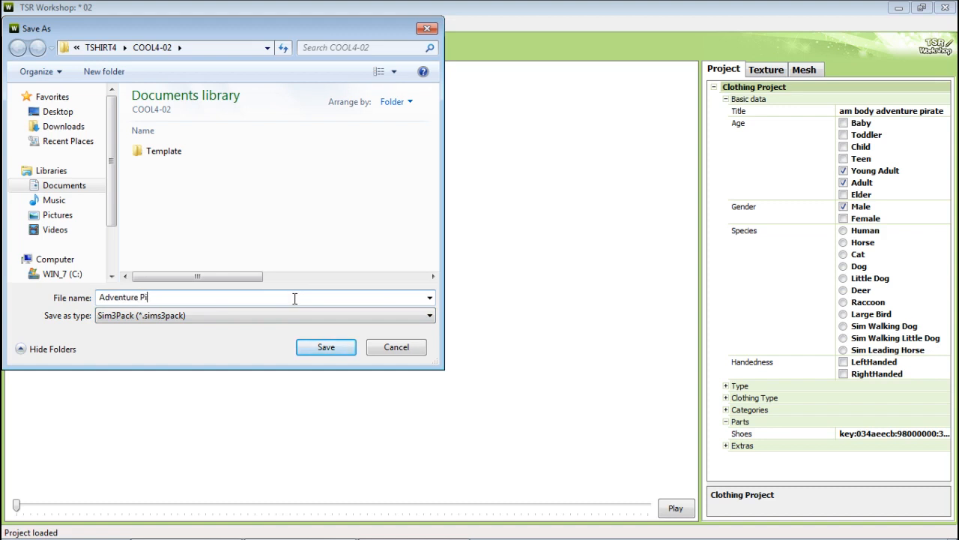
left_click(300, 351)
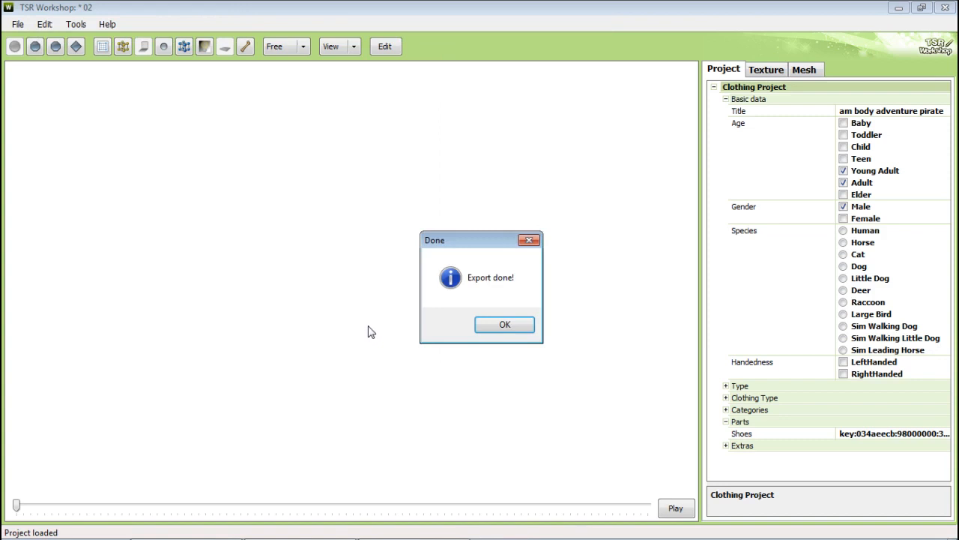
left_click(503, 327)
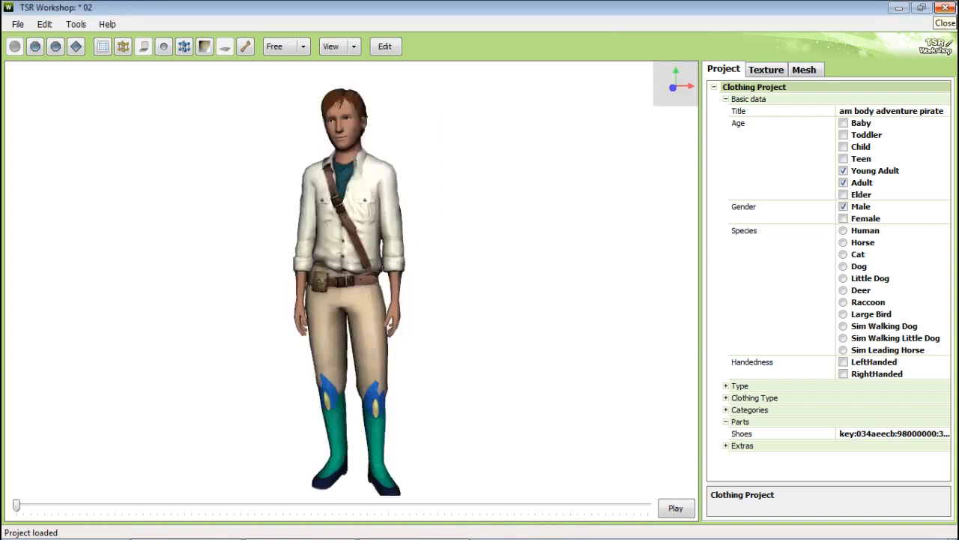
Step: Close the project without saving and start a new project of the New import type
left_click(946, 7)
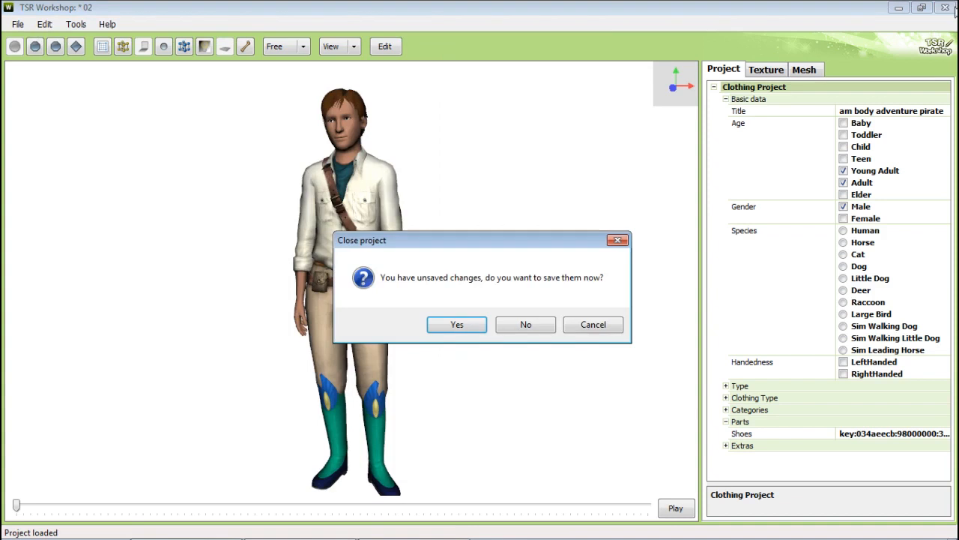
left_click(527, 324)
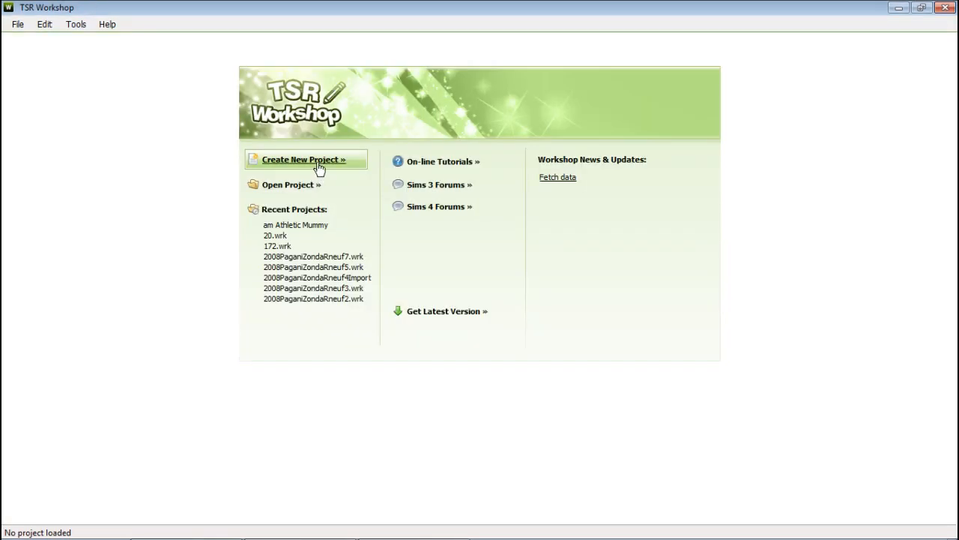
left_click(319, 166)
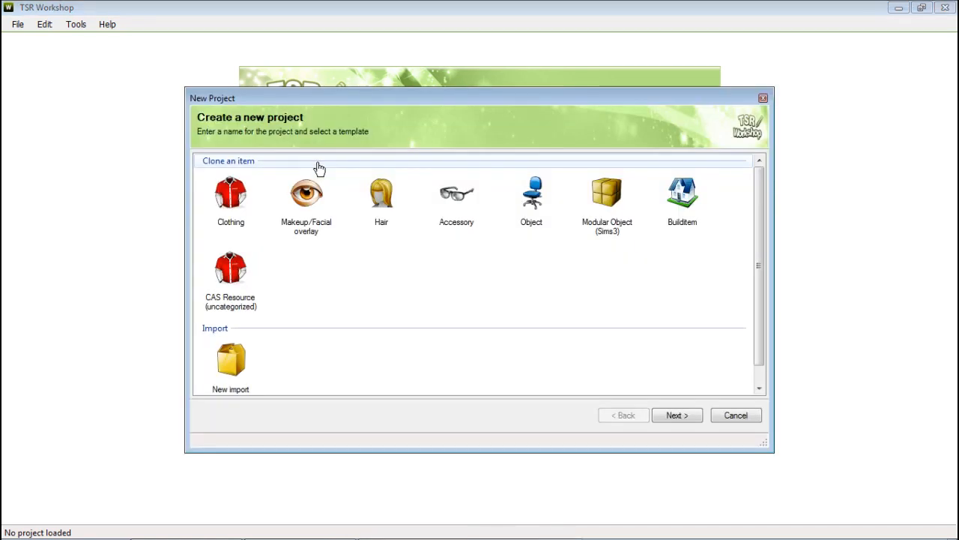
double_click(240, 365)
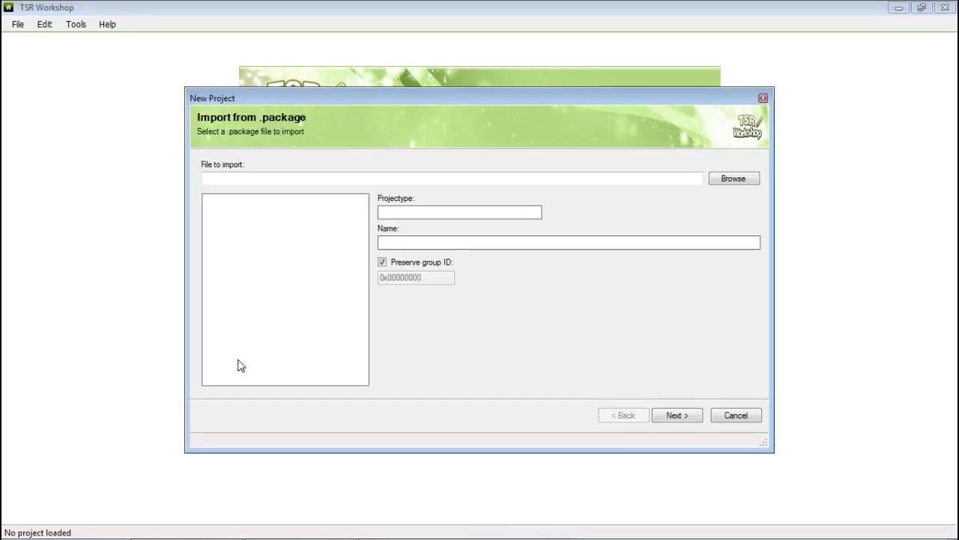
Step: Browse for and select the Adventure Pirate.sims3pack file as the file to import, then continue
left_click(725, 180)
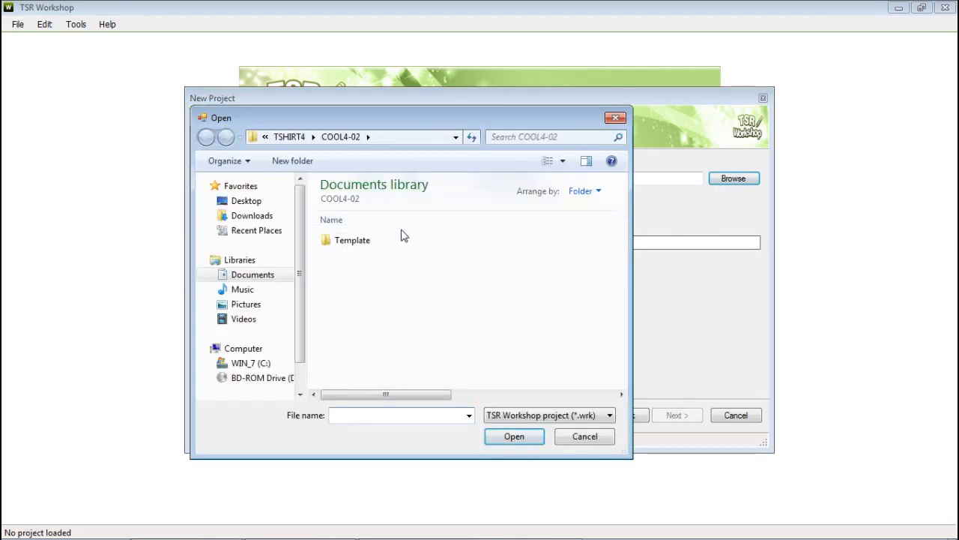
left_click(545, 417)
left_click(545, 452)
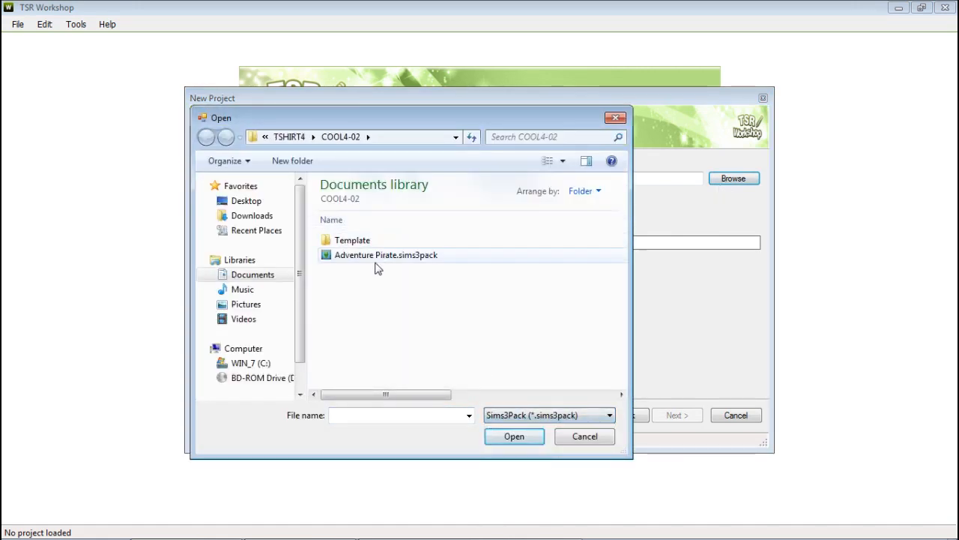
double_click(376, 256)
left_click(521, 319)
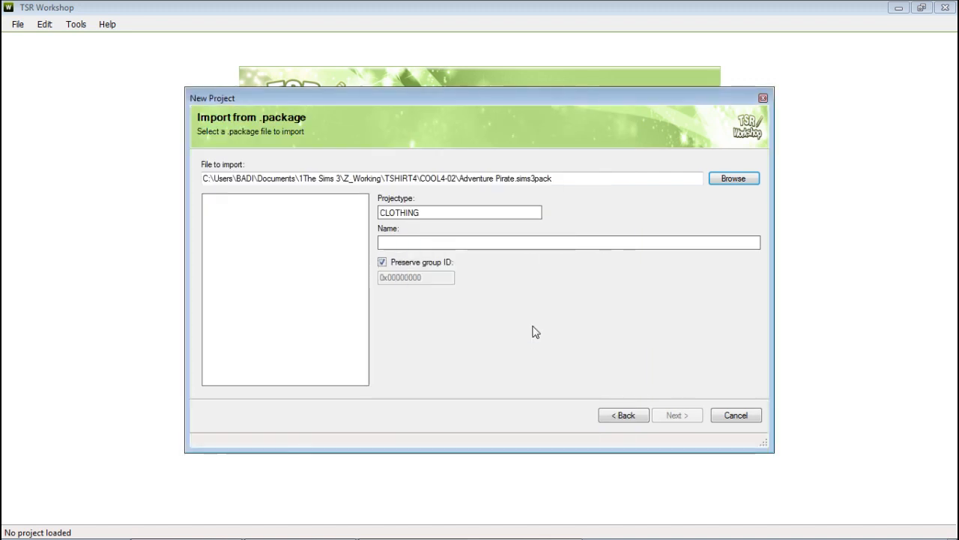
left_click(678, 414)
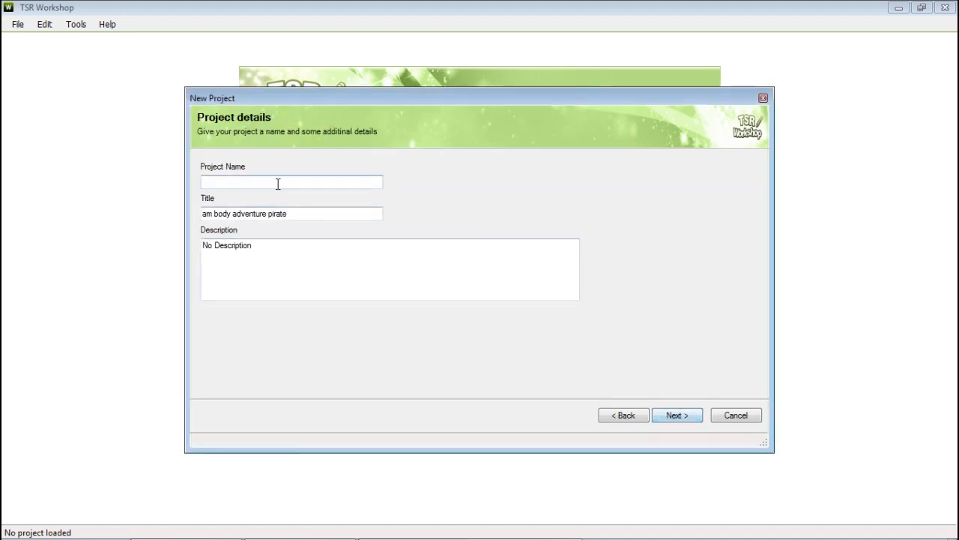
Step: Name the imported project 02 and finish the wizard
type("02")
left_click(678, 416)
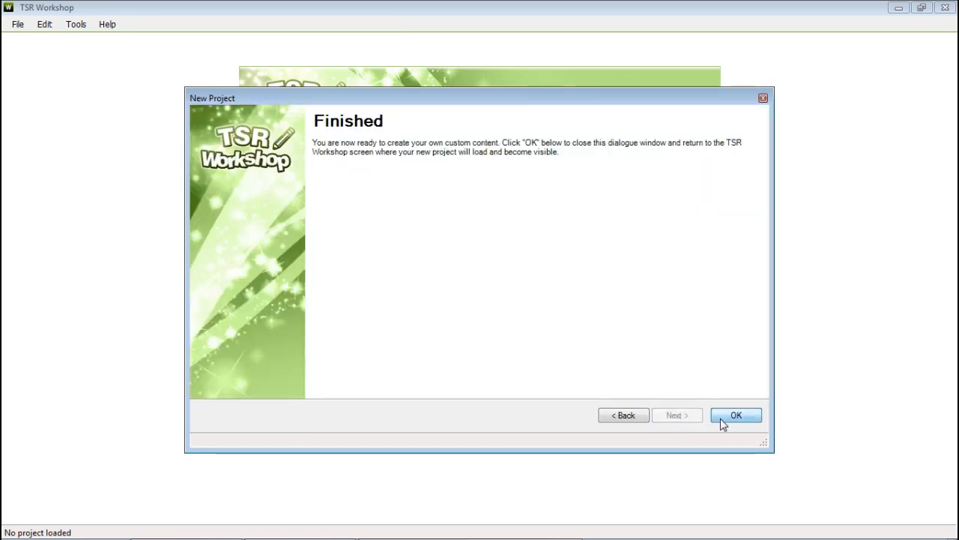
left_click(721, 418)
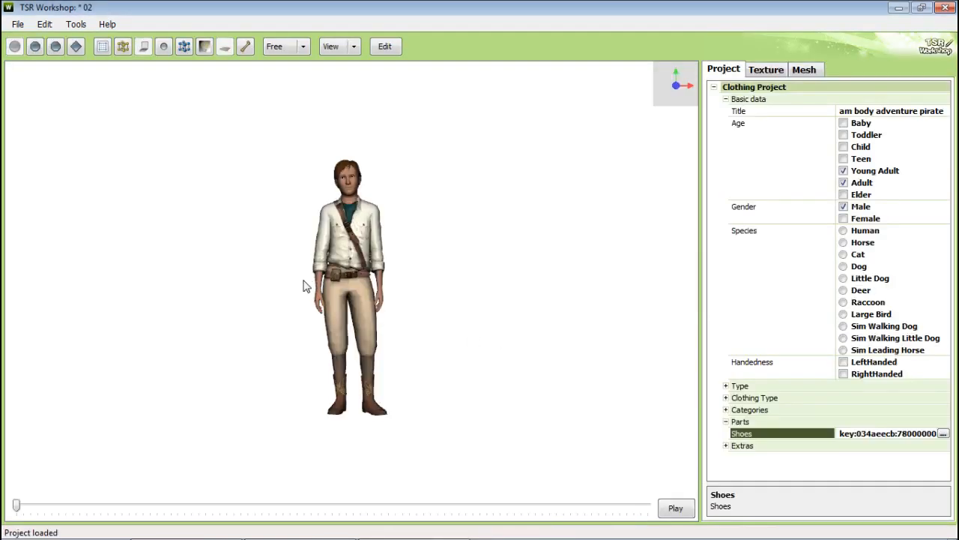
Step: Inspect the imported project's contents list and export options, then close the window
left_click(44, 24)
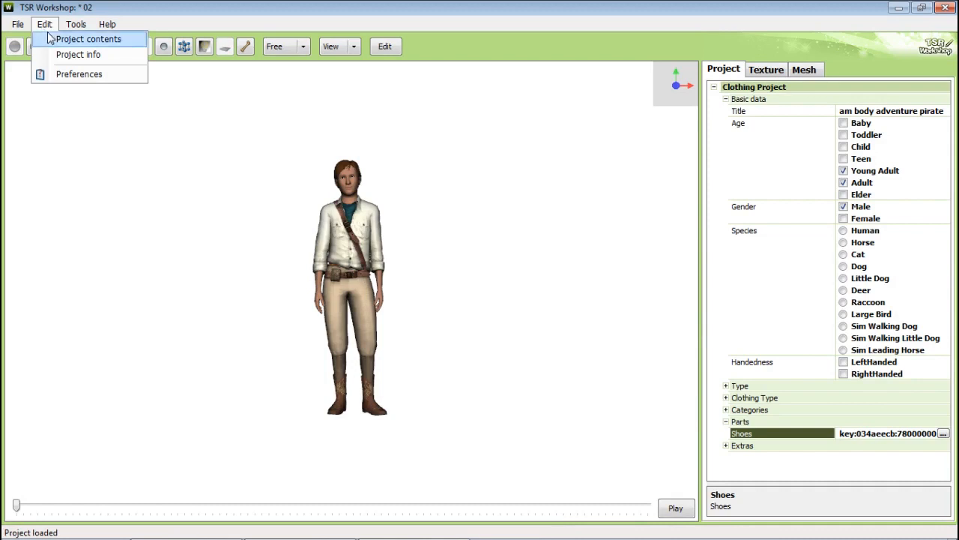
left_click(59, 39)
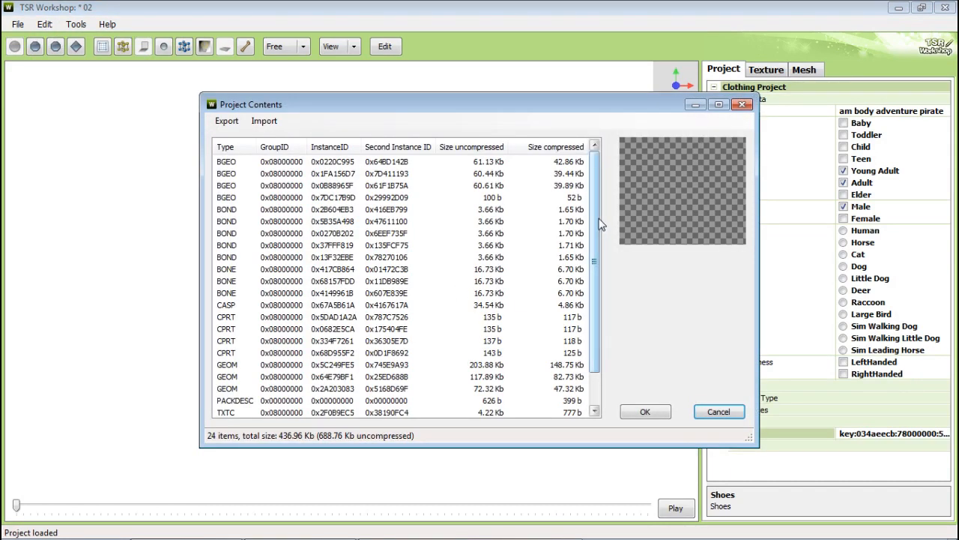
scroll(599, 296, "down", 1)
left_click(226, 121)
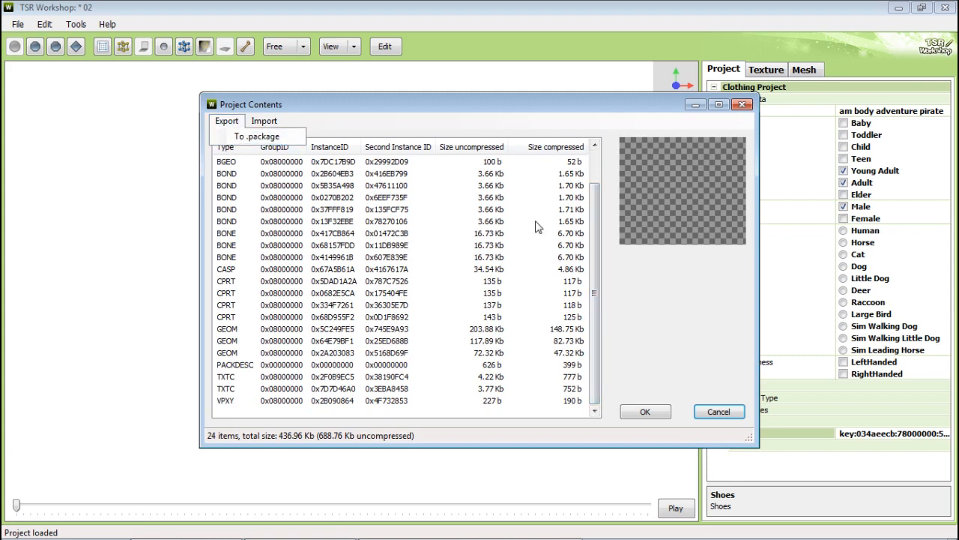
left_click(680, 363)
left_click(721, 412)
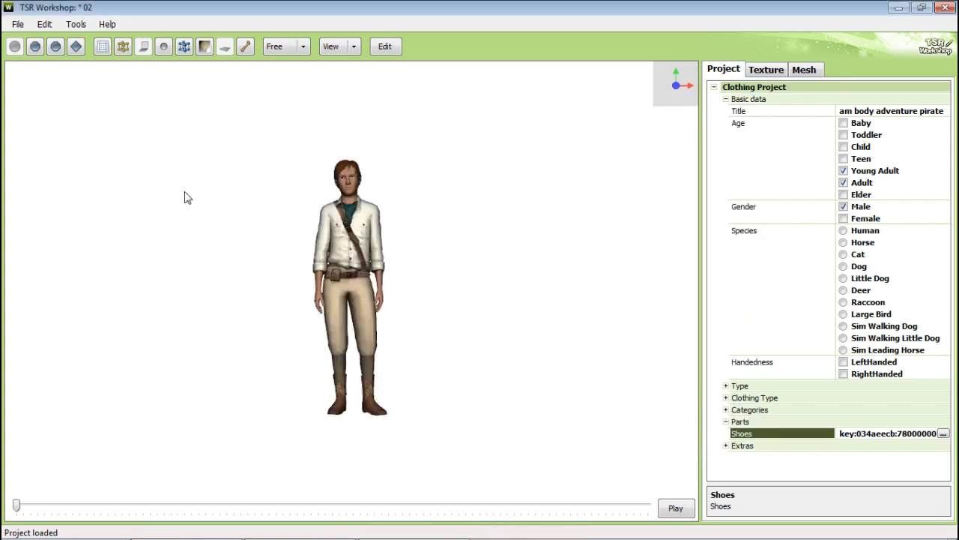
Step: Save the project under the file name 02pirate.wrk
left_click(17, 24)
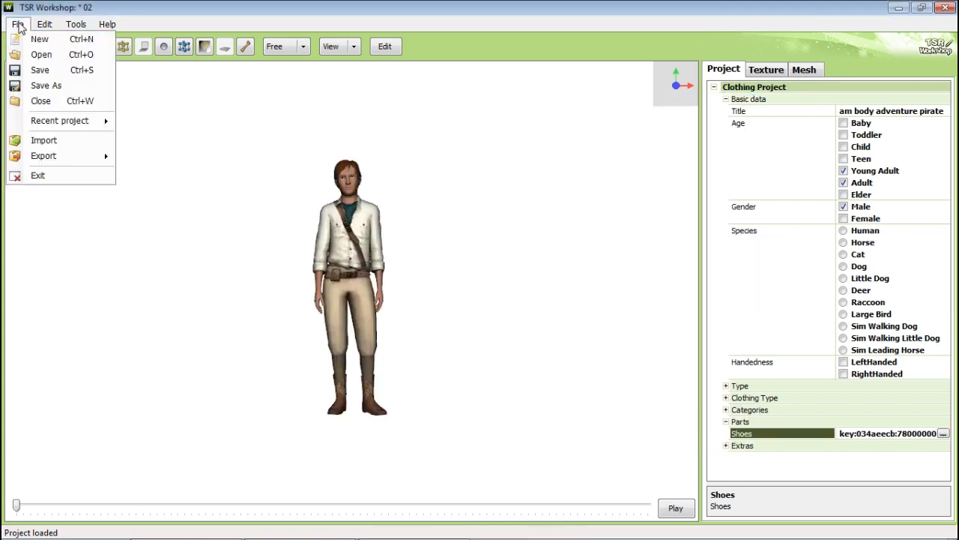
left_click(52, 86)
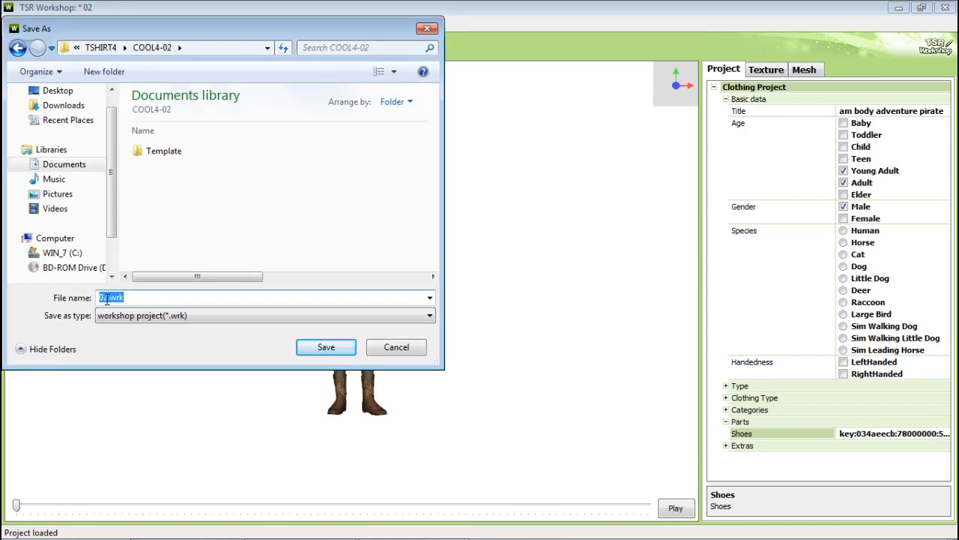
left_click(107, 297)
key("Return")
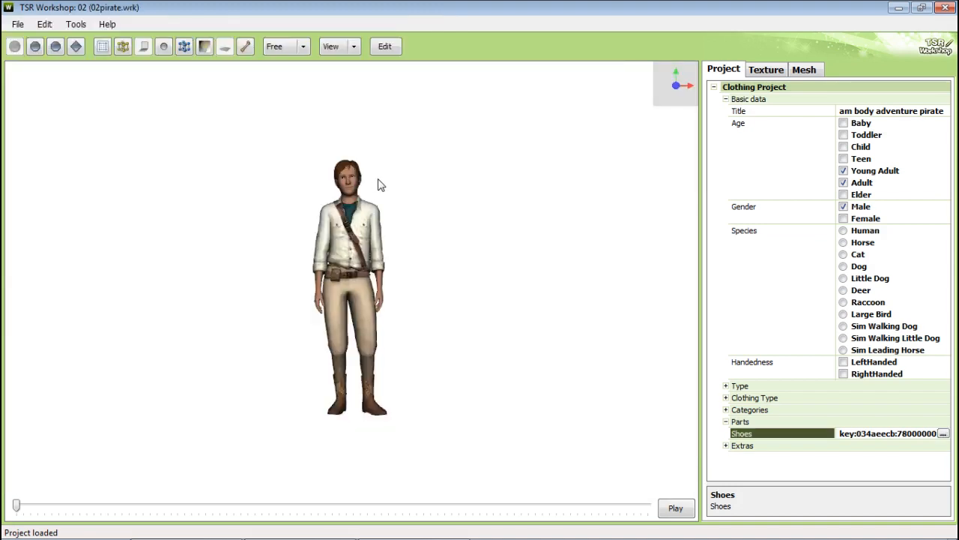
Step: Replace the high level of detail mesh with PirateH.wso, optimizing vertex data and updating the bounding box automatically
left_click_drag(457, 312, 445, 90)
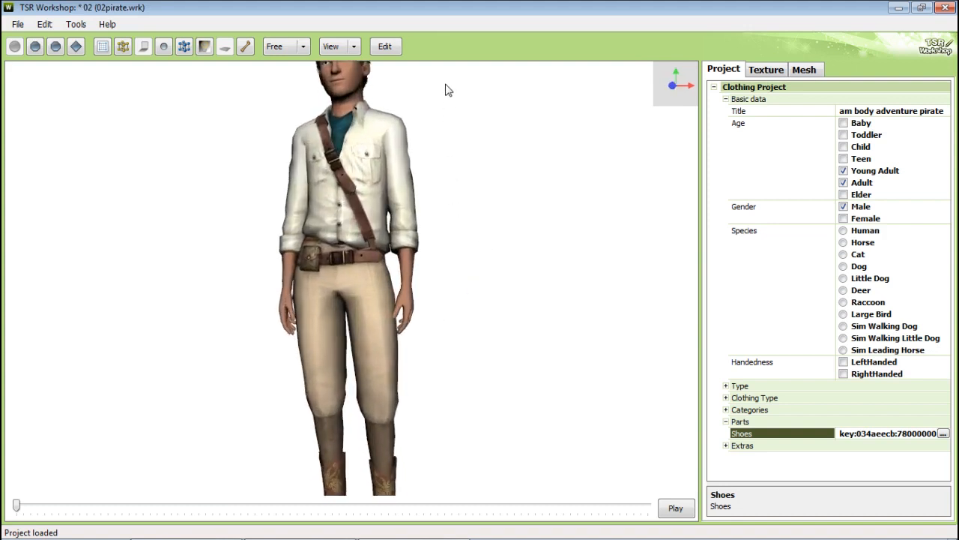
scroll(475, 188, "up", 5)
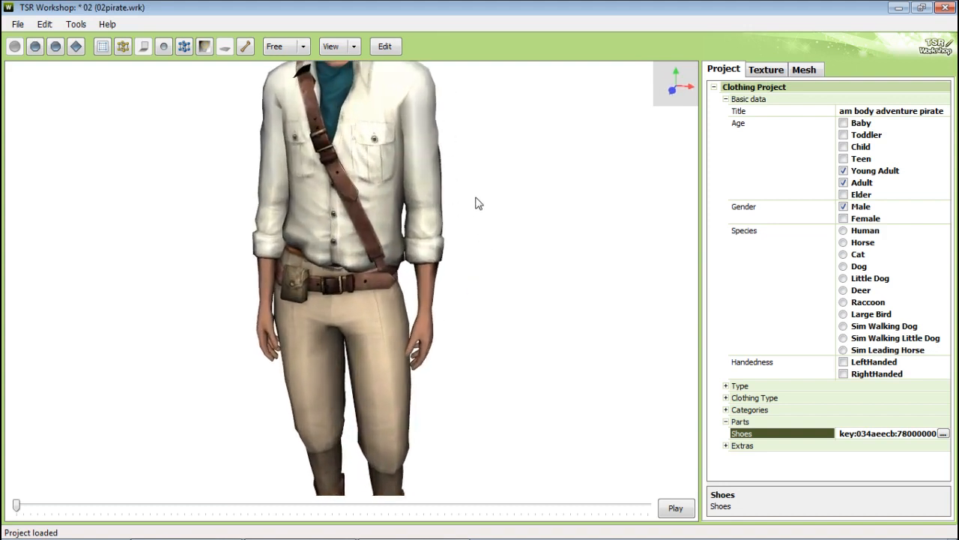
scroll(475, 210, "down", 1)
left_click_drag(587, 186, 636, 178)
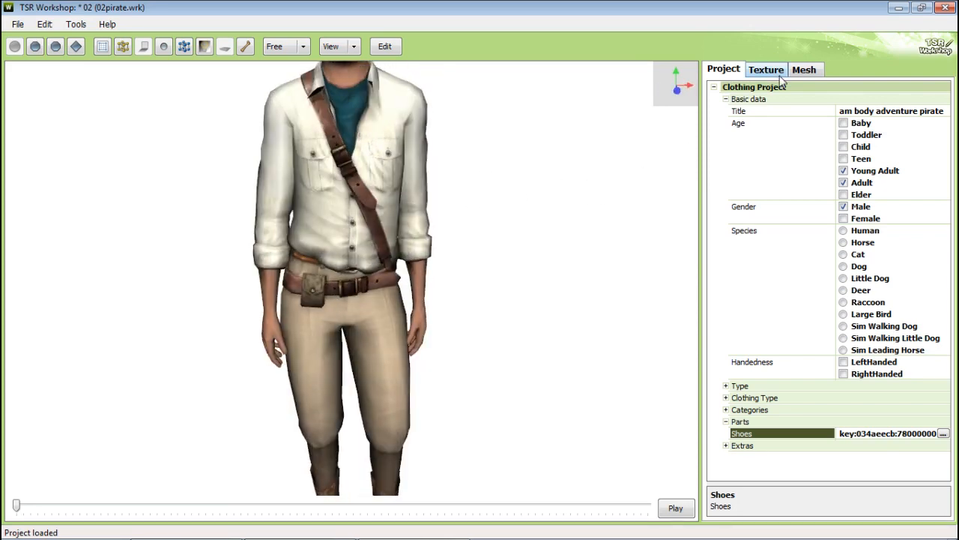
left_click(805, 71)
left_click(796, 112)
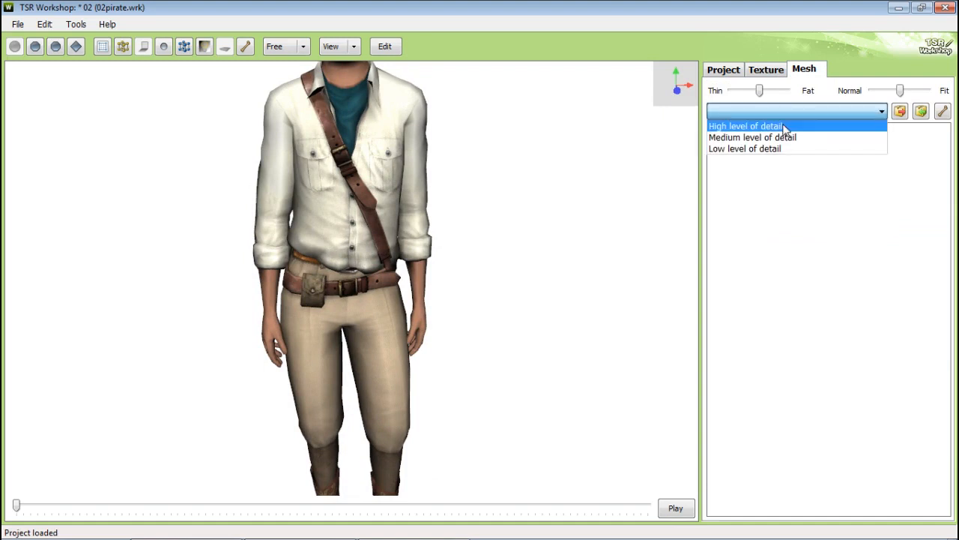
left_click(787, 123)
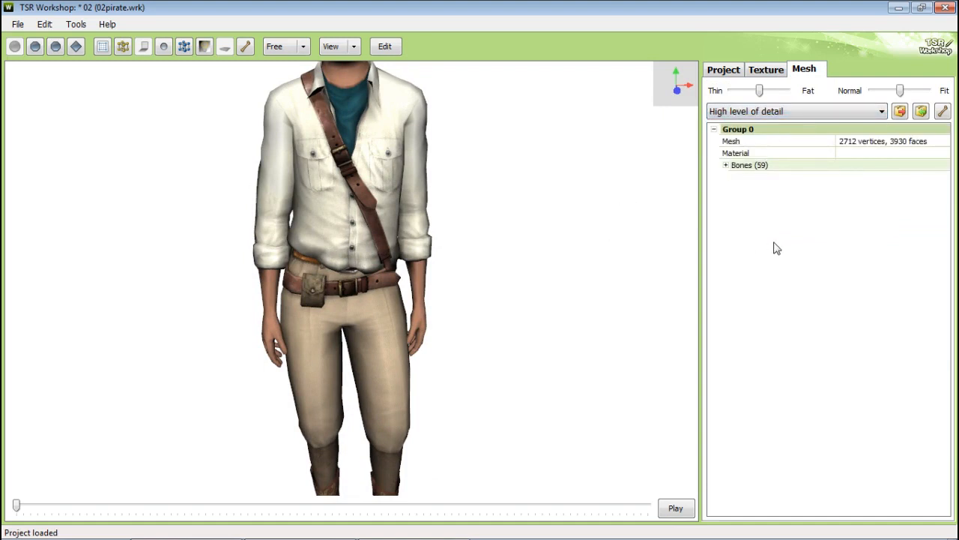
left_click(921, 112)
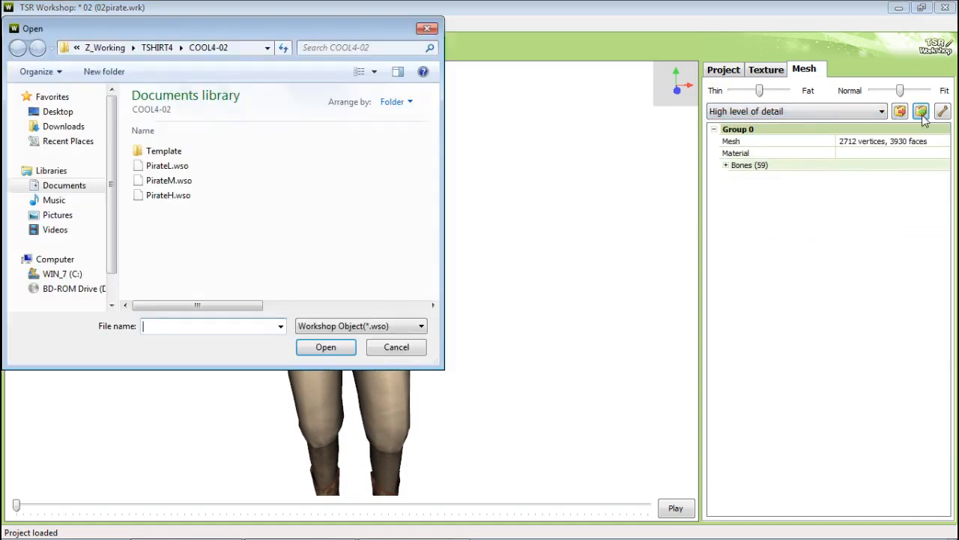
double_click(162, 200)
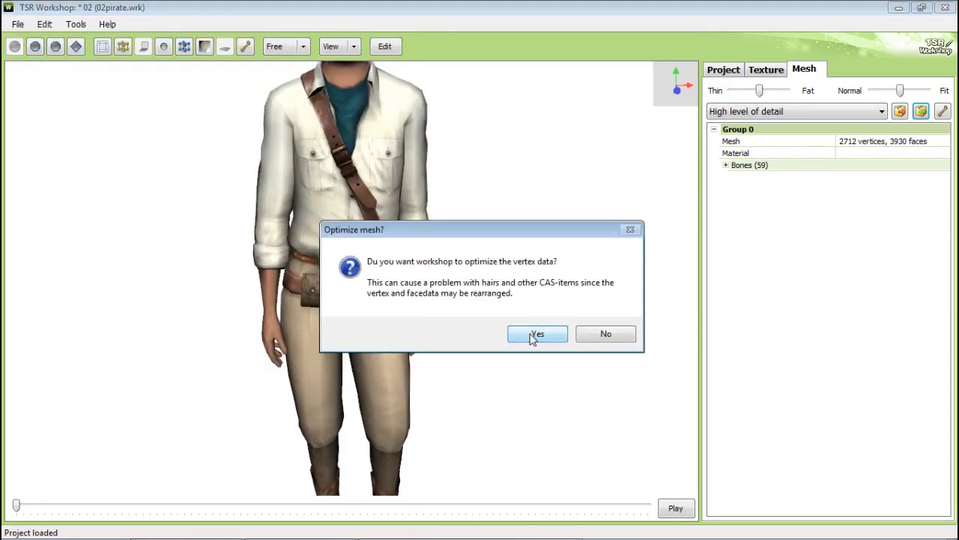
left_click(533, 335)
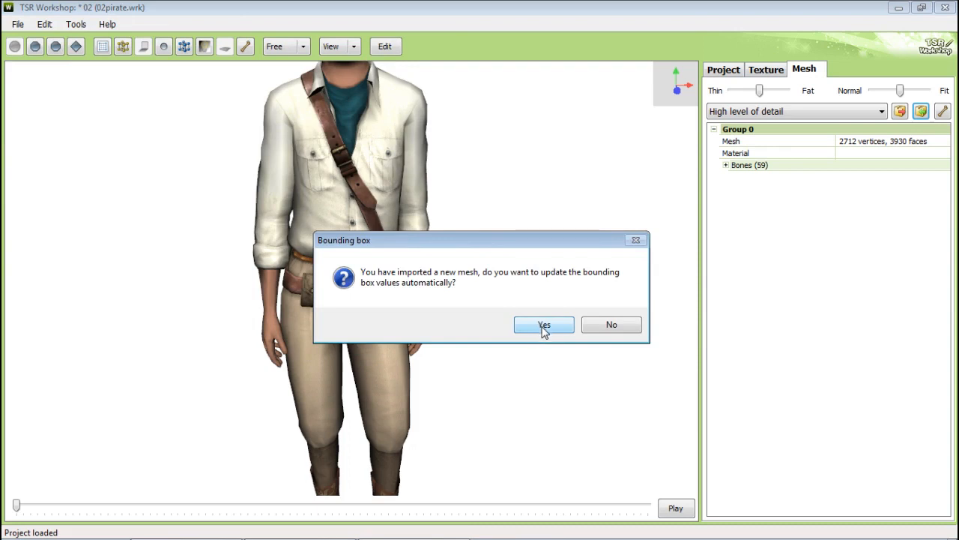
left_click(543, 328)
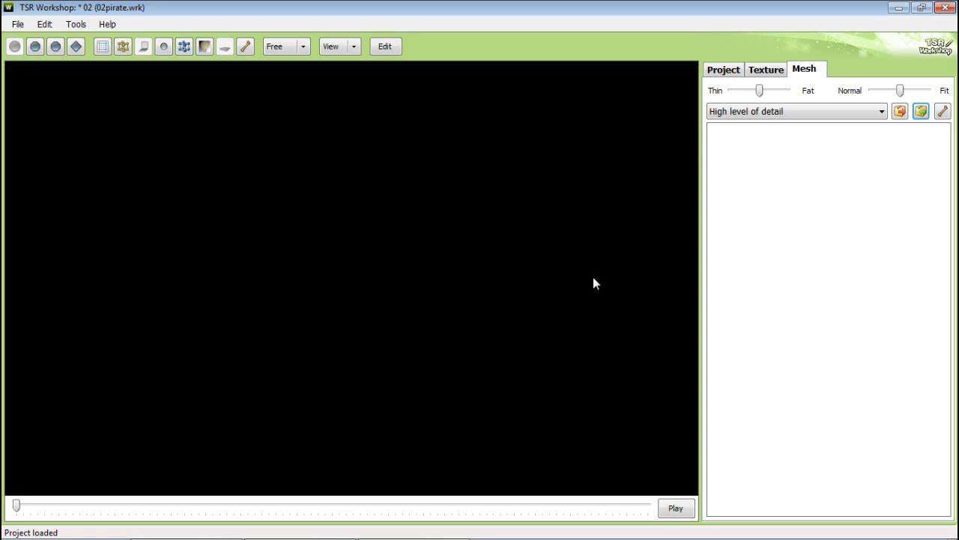
left_click(514, 324)
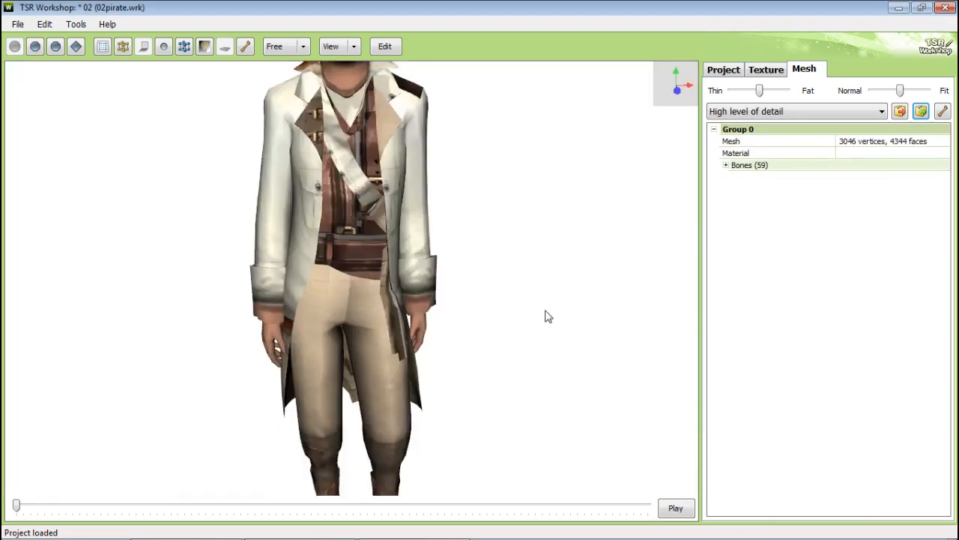
Step: Replace the medium level of detail mesh with PirateM.wso
left_click(779, 111)
left_click(777, 138)
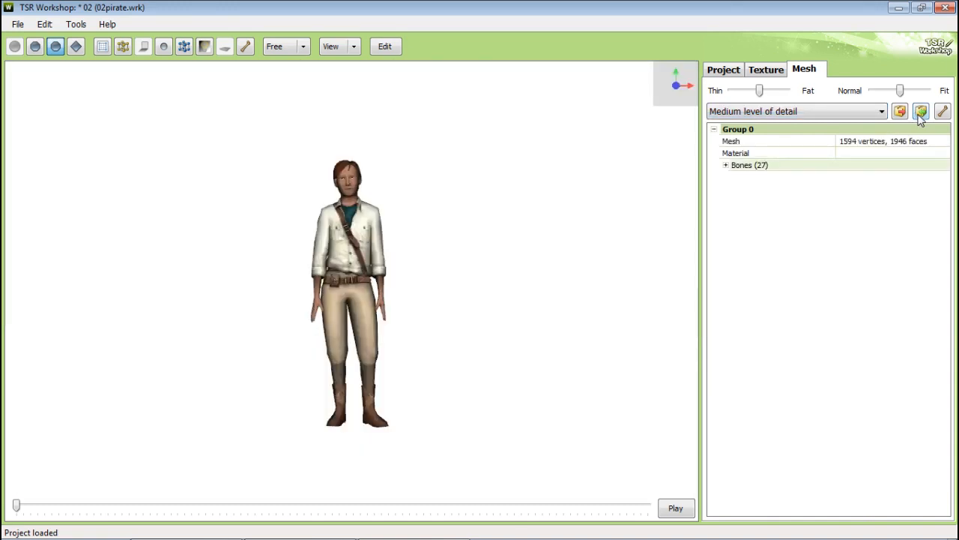
left_click(920, 114)
double_click(209, 185)
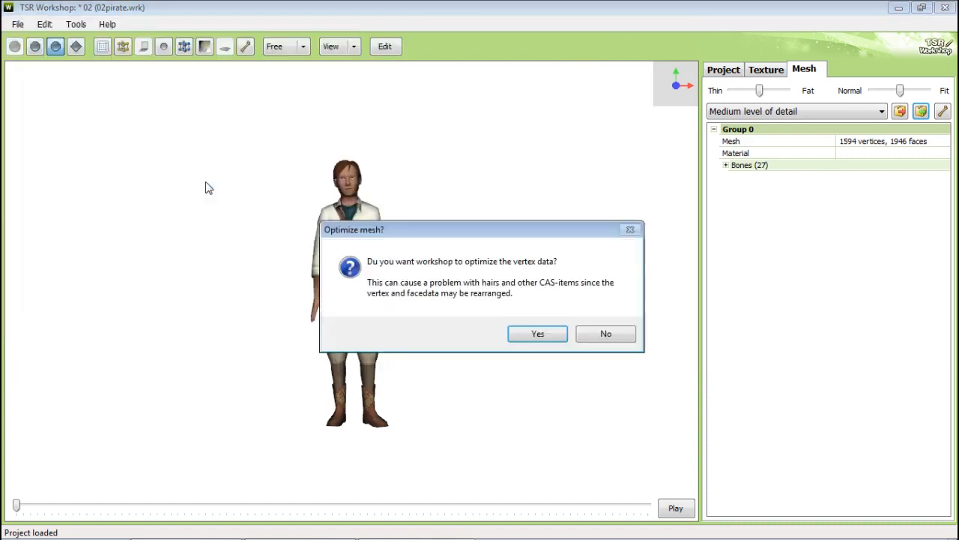
left_click(586, 333)
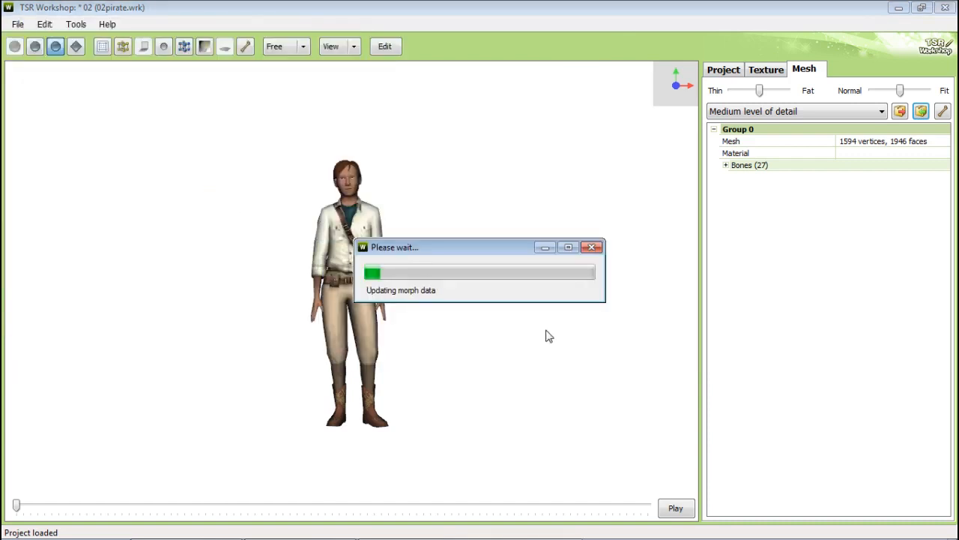
left_click(599, 331)
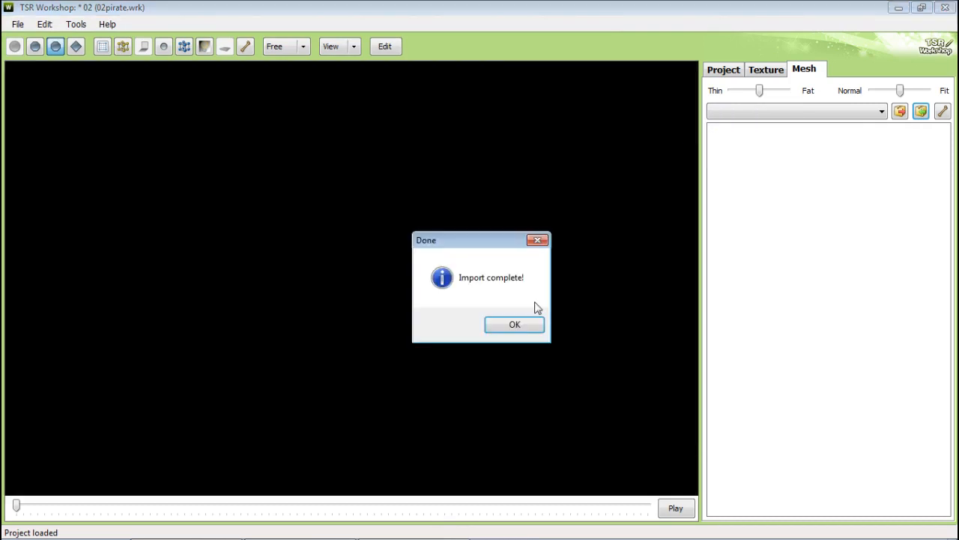
left_click(528, 330)
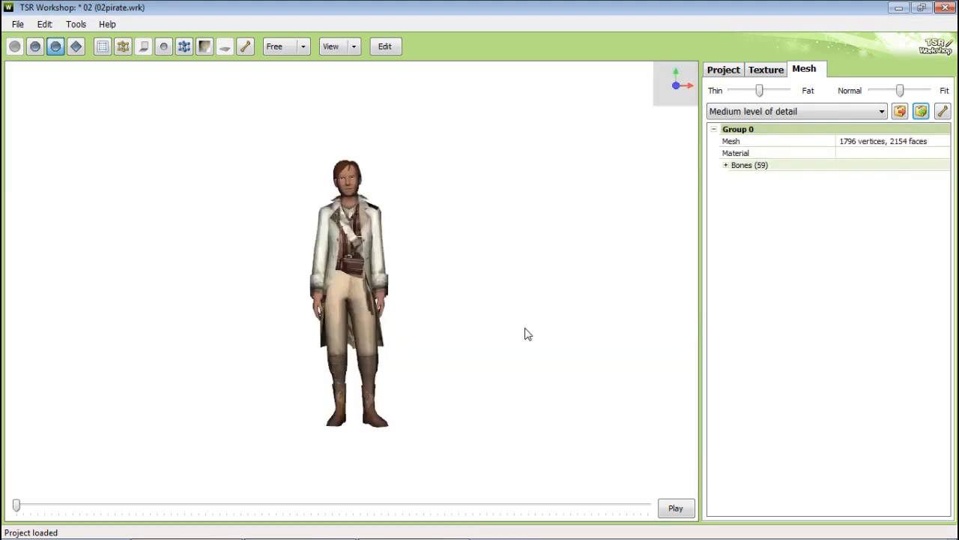
Step: Replace the low level of detail mesh with PirateL.wso, optimizing vertex data and updating the bounding box automatically
mouse_move(759, 91)
left_mouse_down()
mouse_move(781, 91)
mouse_move(740, 91)
mouse_move(806, 99)
mouse_move(756, 104)
left_mouse_up()
left_click(764, 115)
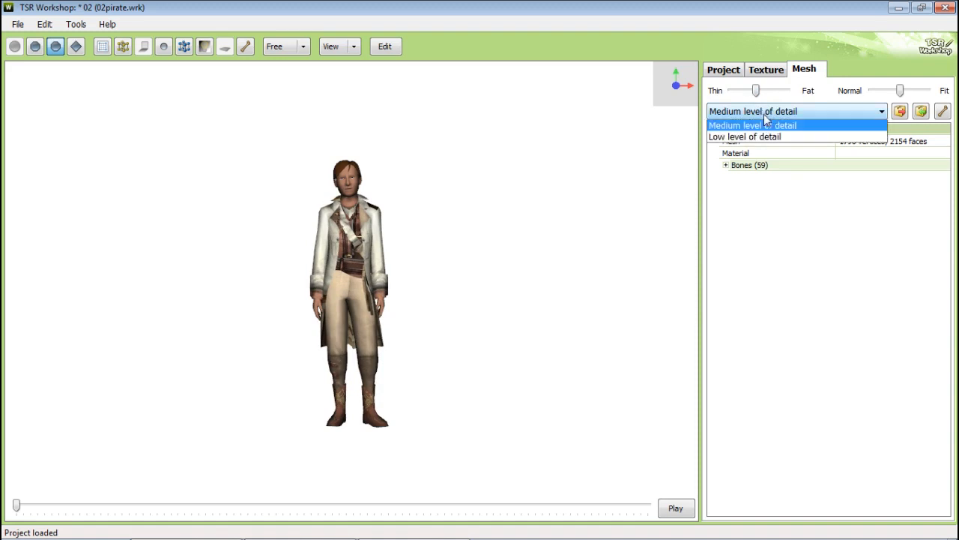
left_click(750, 149)
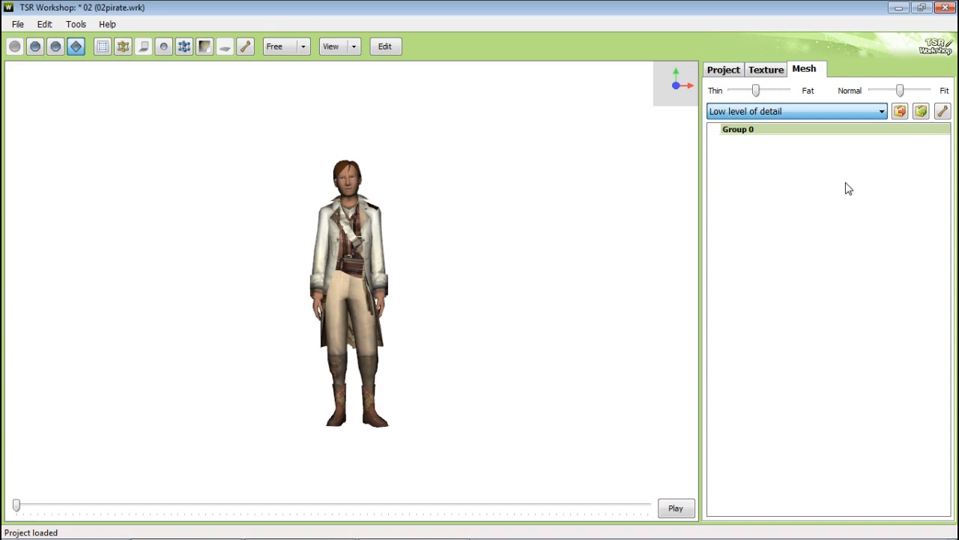
left_click(920, 113)
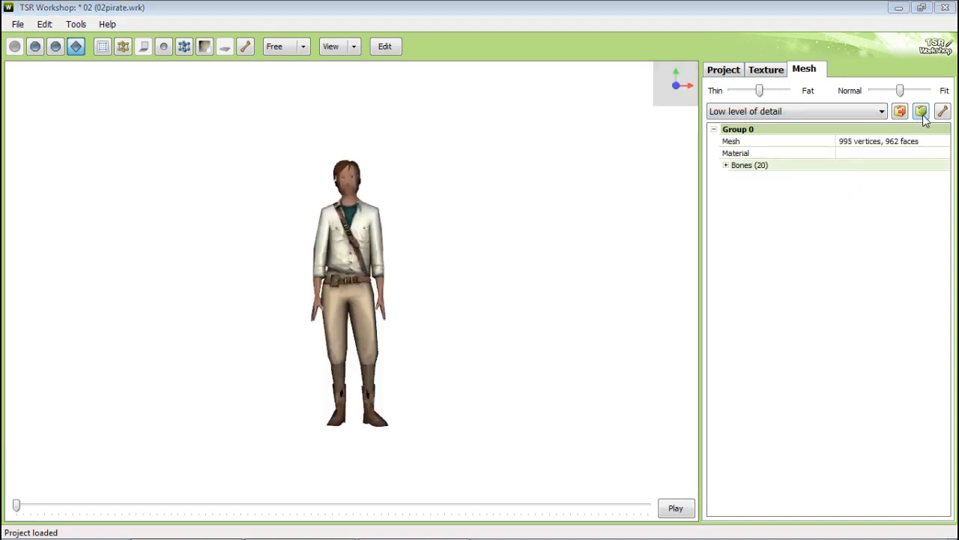
double_click(182, 168)
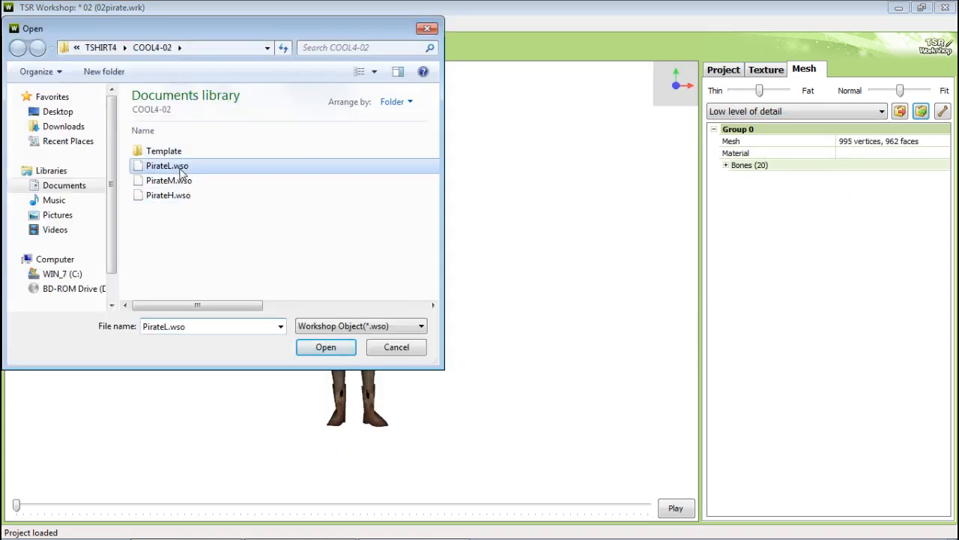
left_click(528, 337)
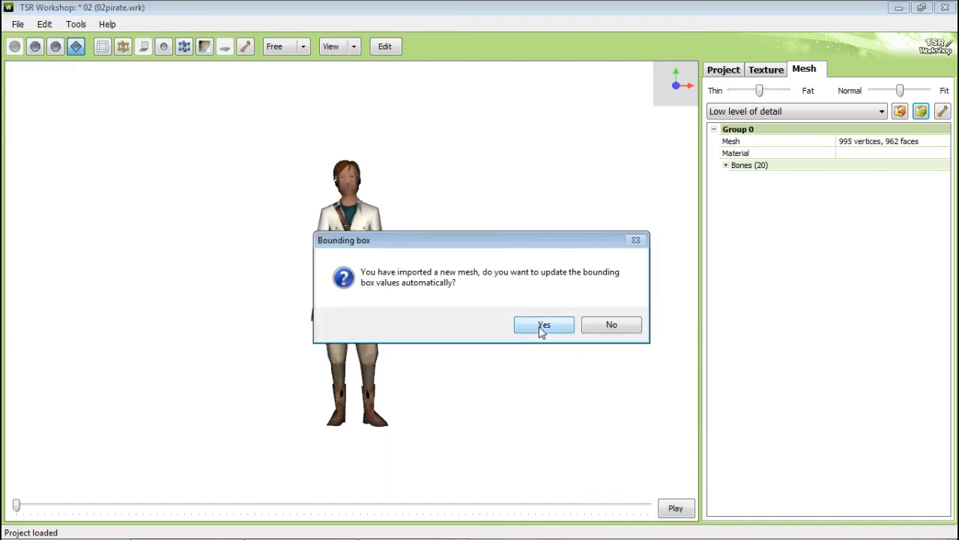
left_click(542, 330)
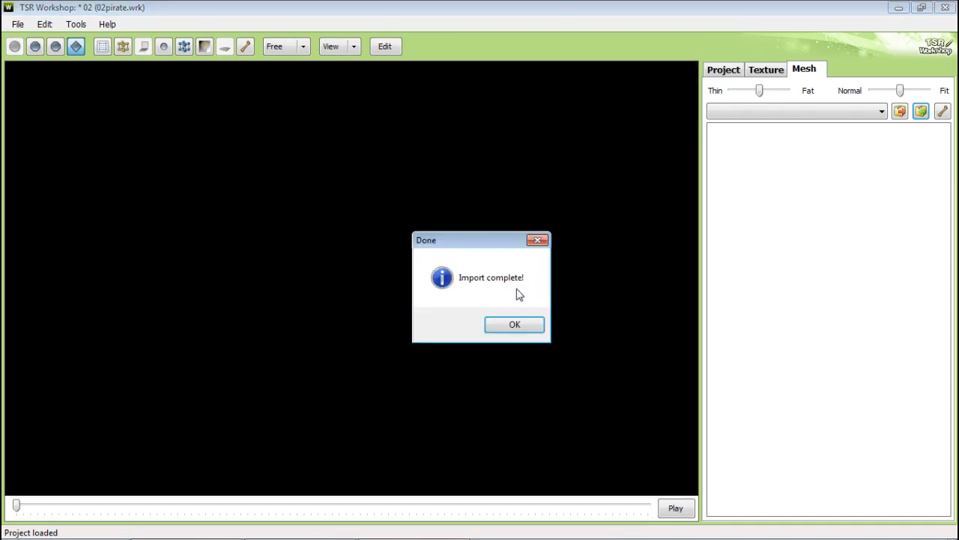
left_click(513, 325)
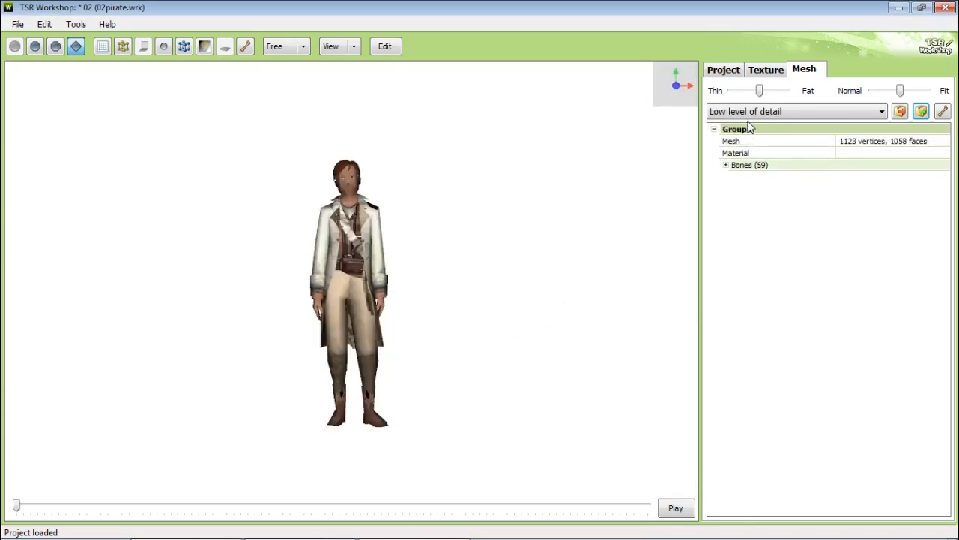
Step: Switch back to the high level of detail mesh and zoom in to inspect the outfit
left_click(748, 114)
left_click(750, 125)
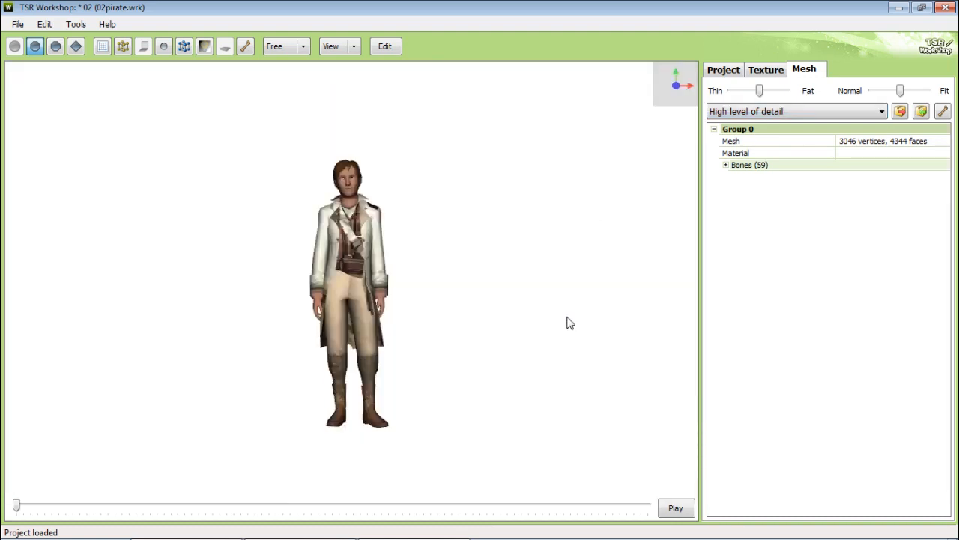
scroll(527, 297, "up", 5)
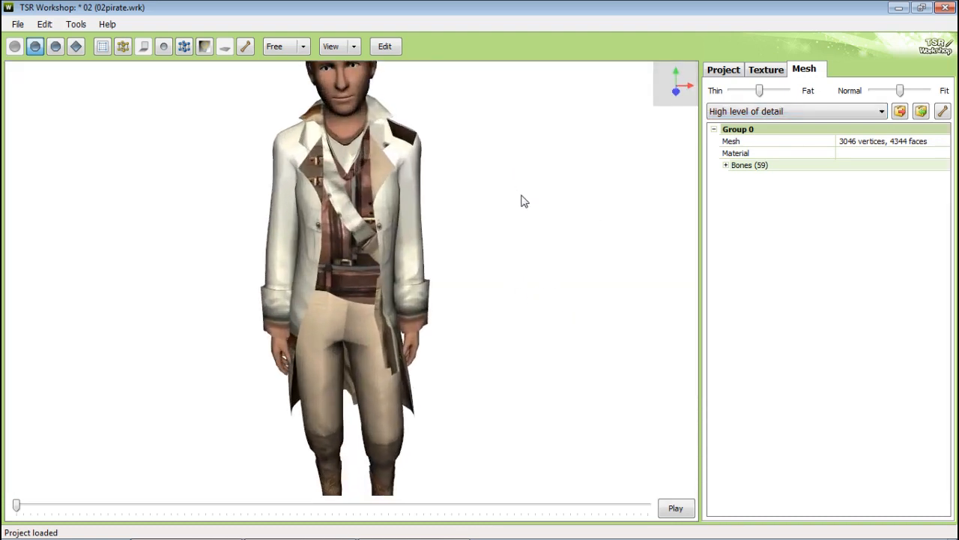
scroll(527, 189, "up", 4)
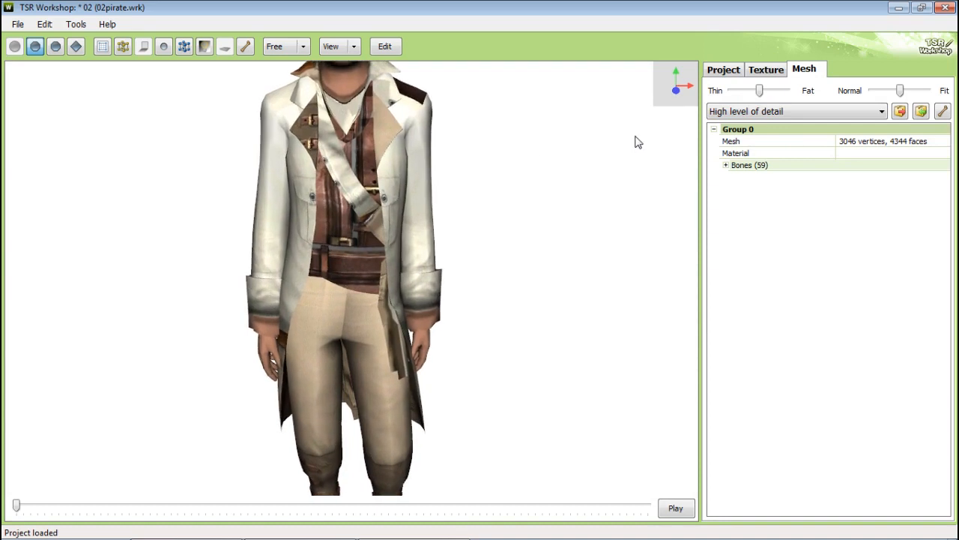
Step: Import a replacement image into the Overlay texture through the Image Editor and apply it
left_click(777, 70)
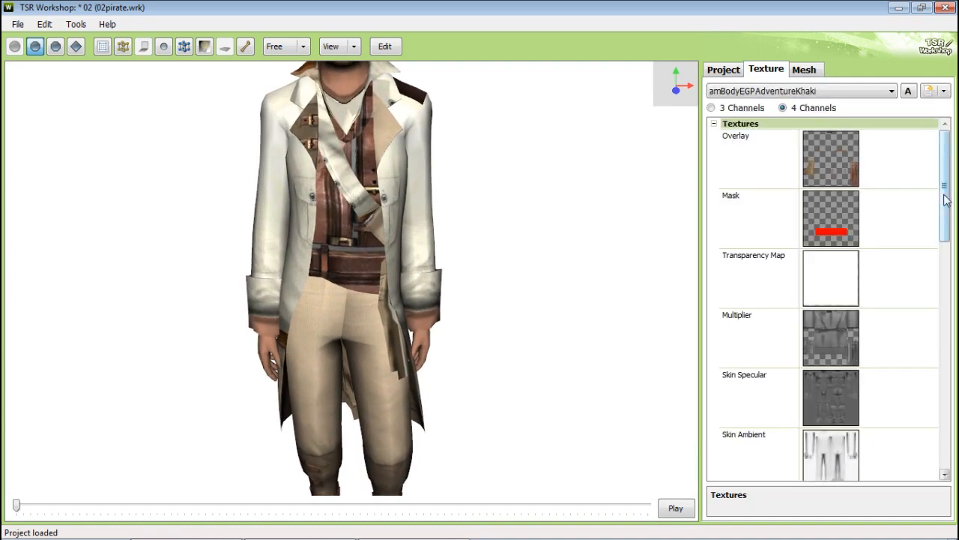
left_click(924, 157)
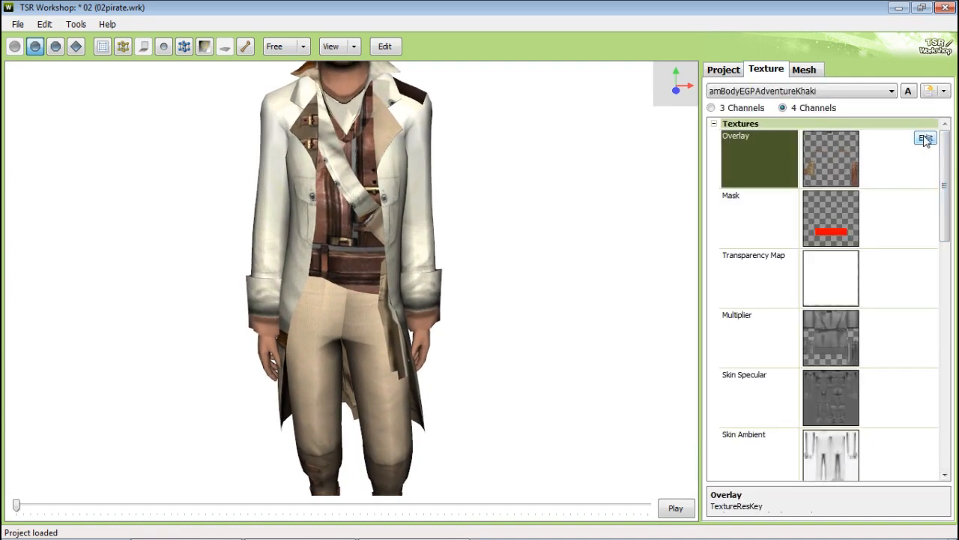
left_click(926, 139)
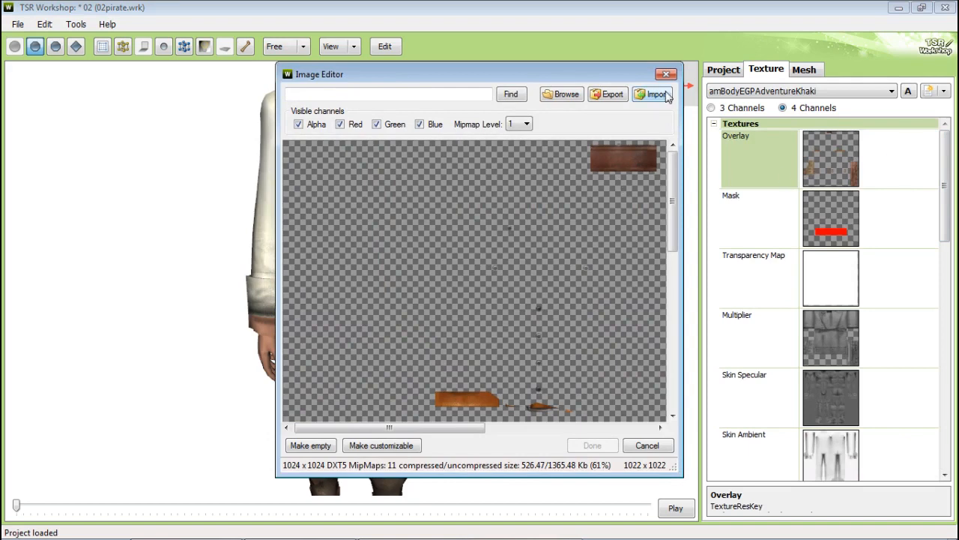
left_click(657, 95)
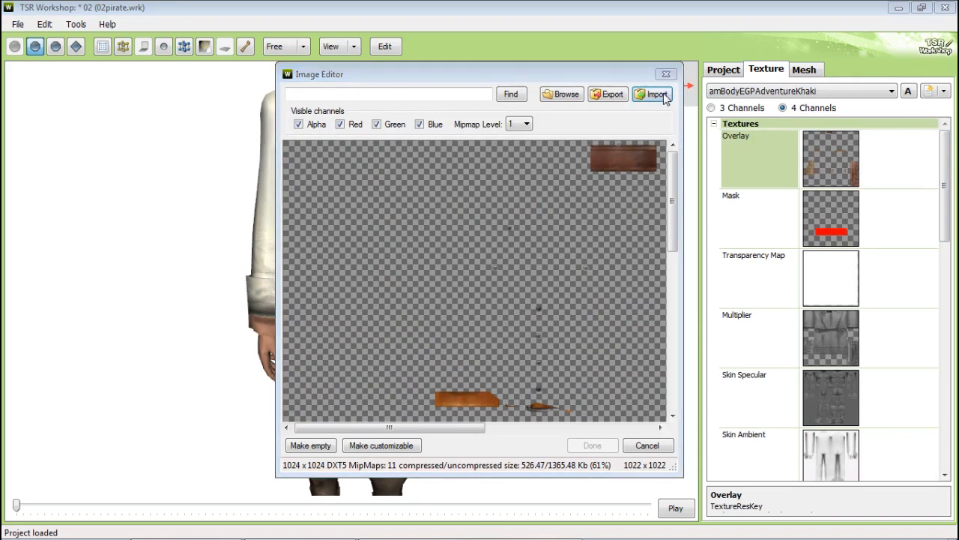
double_click(452, 262)
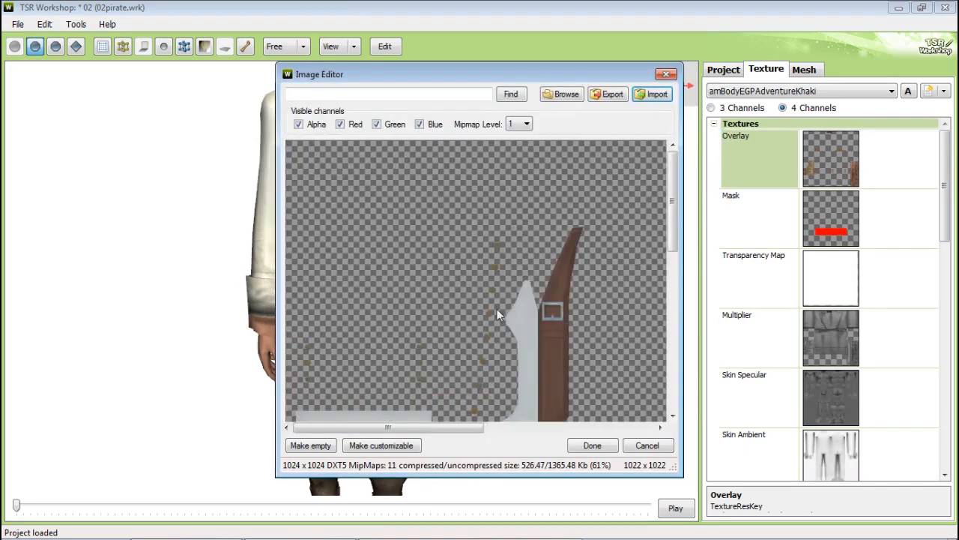
left_click(592, 445)
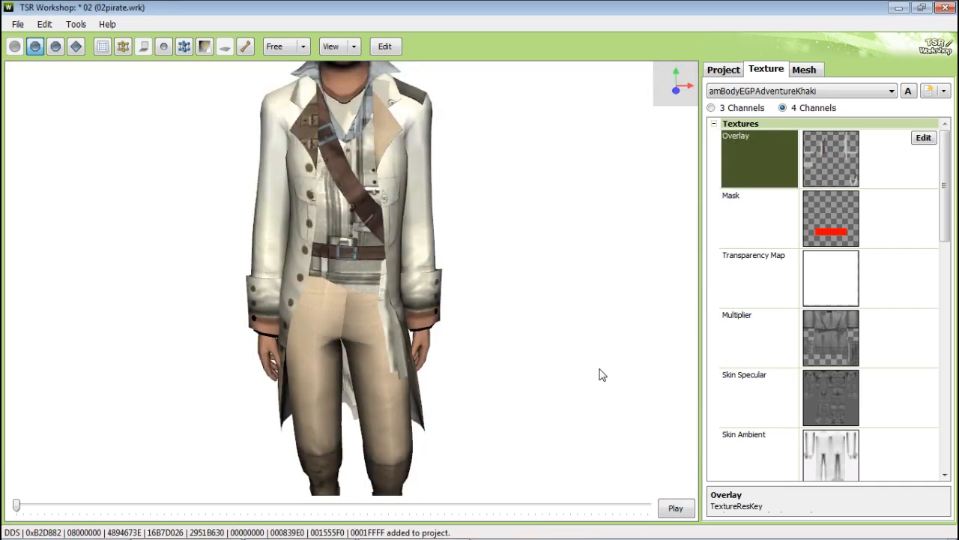
Step: Replace the Mask texture with mask.dds through the Image Editor and apply it
left_click(907, 229)
left_click(924, 198)
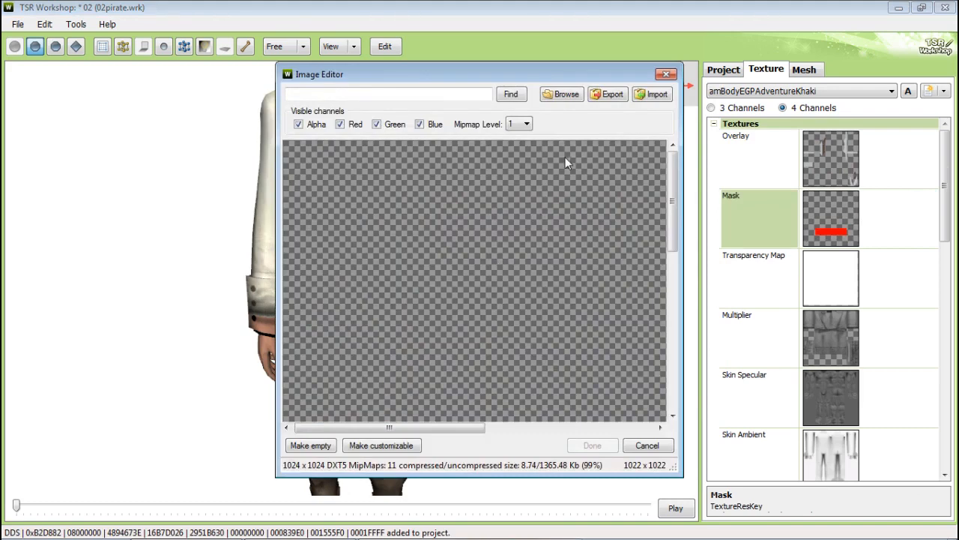
left_click(657, 95)
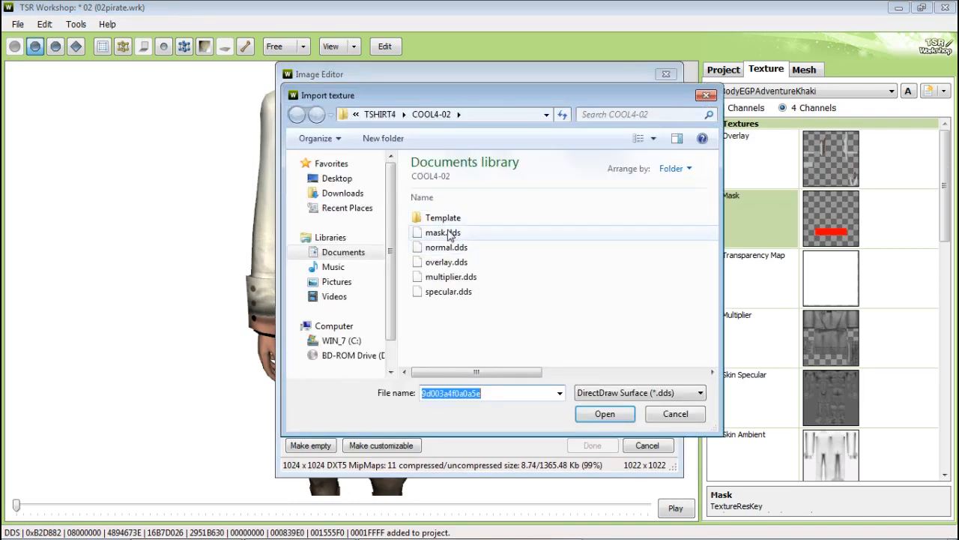
double_click(448, 234)
left_click(589, 447)
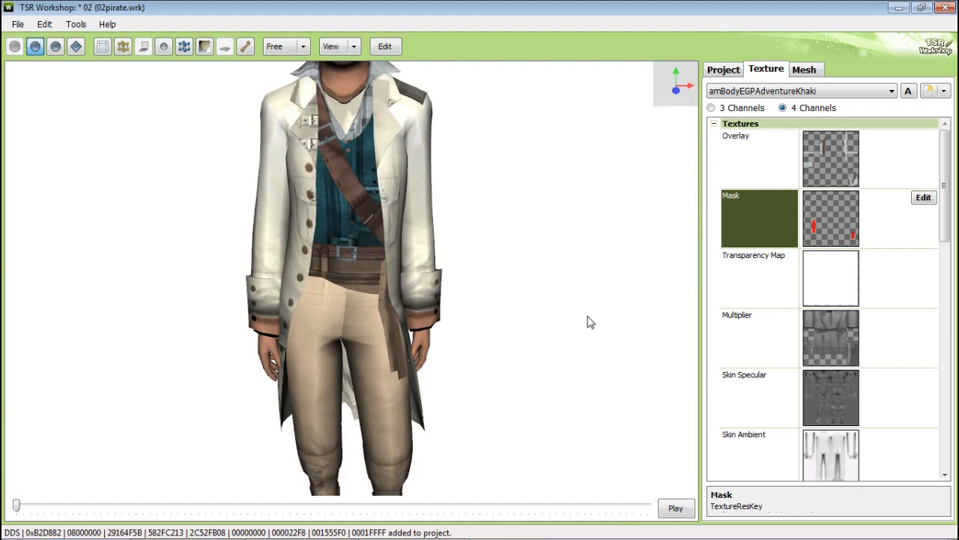
Step: Replace the Multiplier texture with multiplier.dds through the Image Editor and apply it
left_click_drag(589, 321, 570, 307)
left_click(916, 337)
left_click(923, 317)
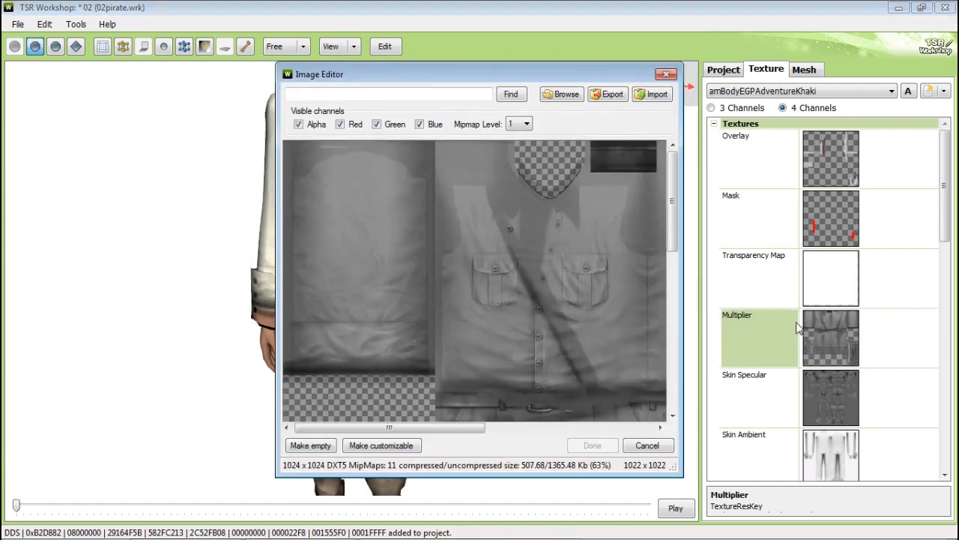
left_click(652, 94)
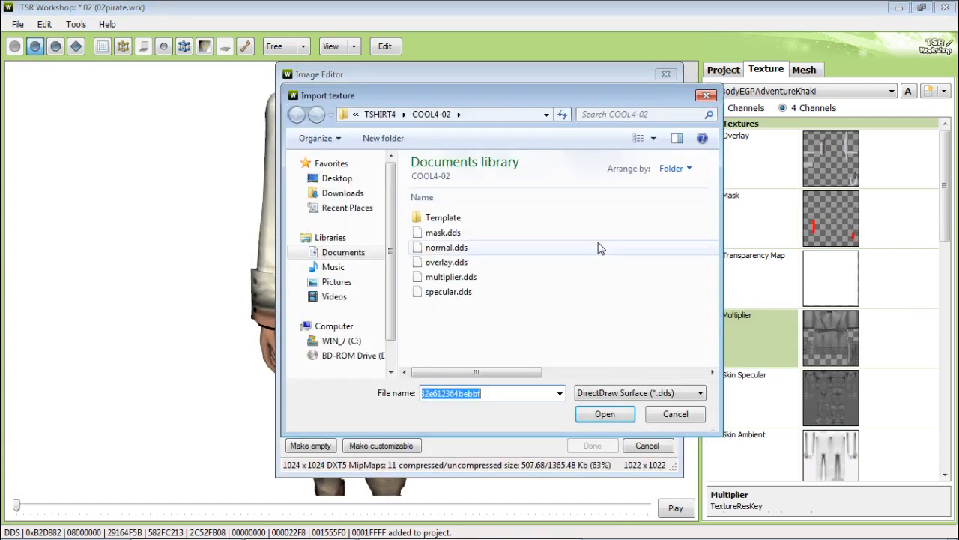
double_click(494, 281)
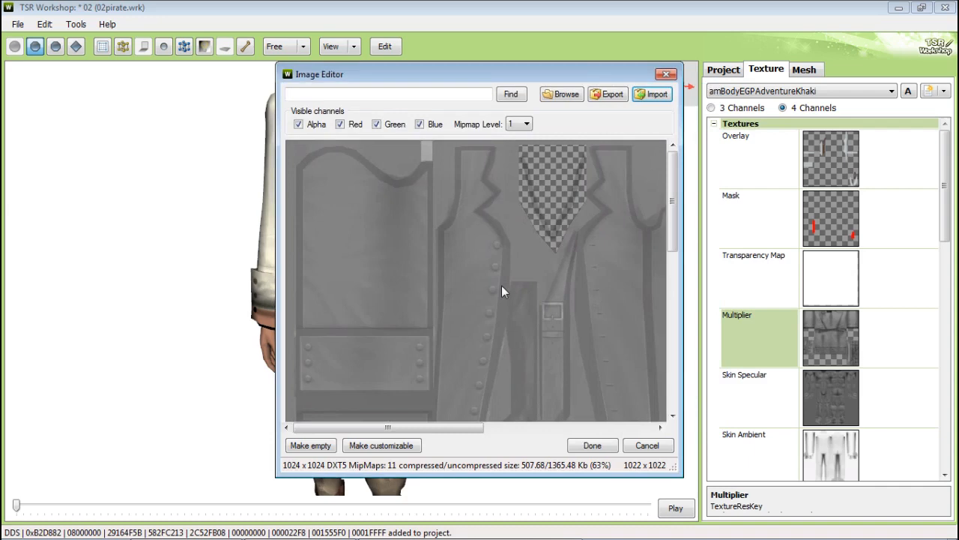
left_click(592, 445)
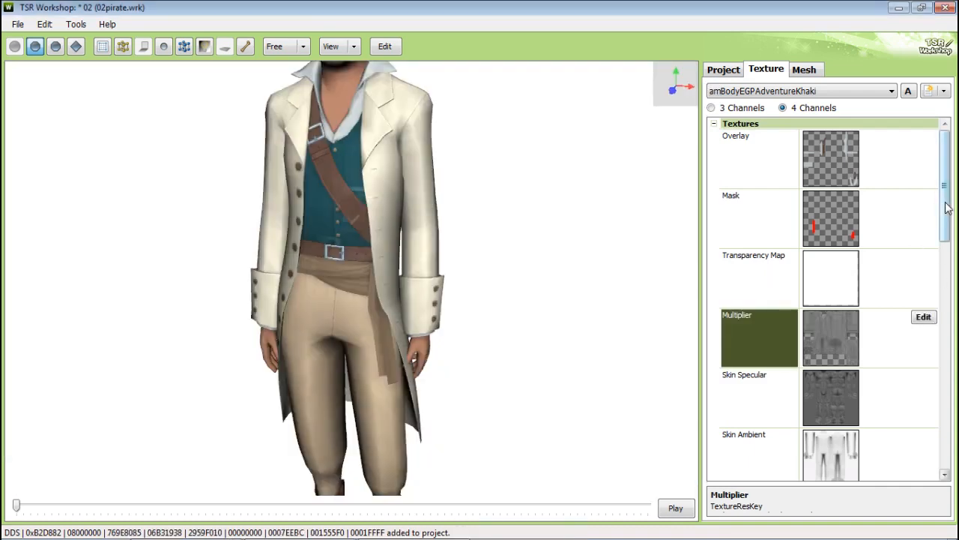
Step: Replace the Clothing Specular texture with specular.dds through the Image Editor and apply it
left_click_drag(944, 210, 954, 279)
left_click(923, 322)
left_click(925, 293)
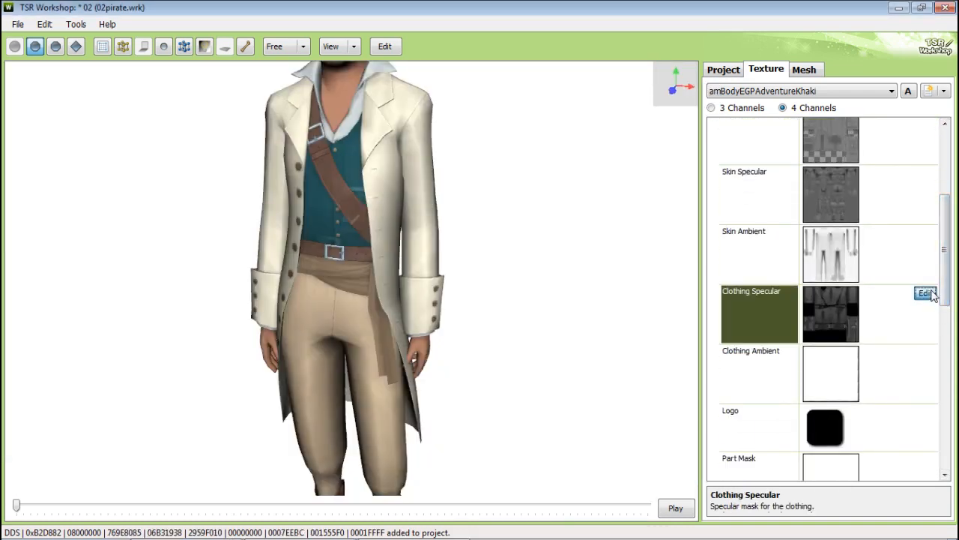
left_click(662, 92)
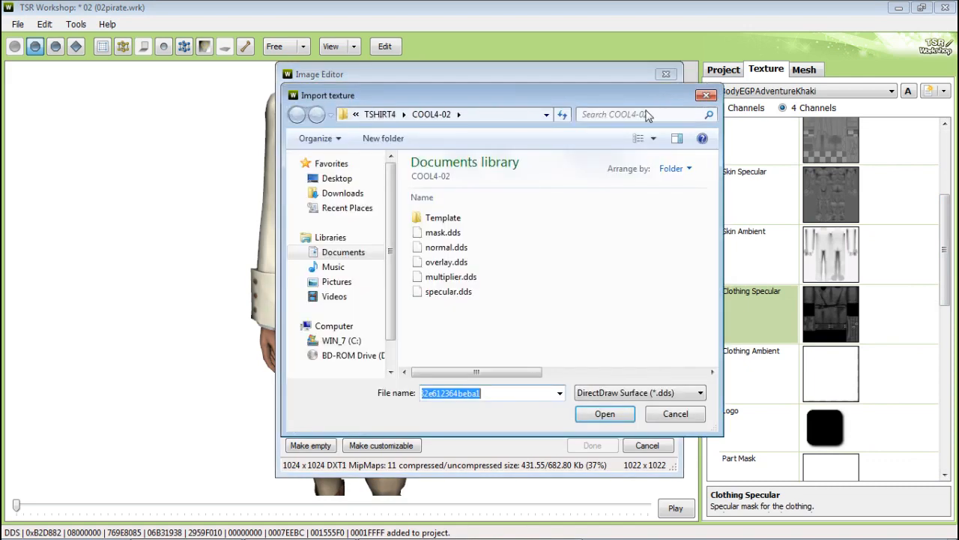
double_click(485, 295)
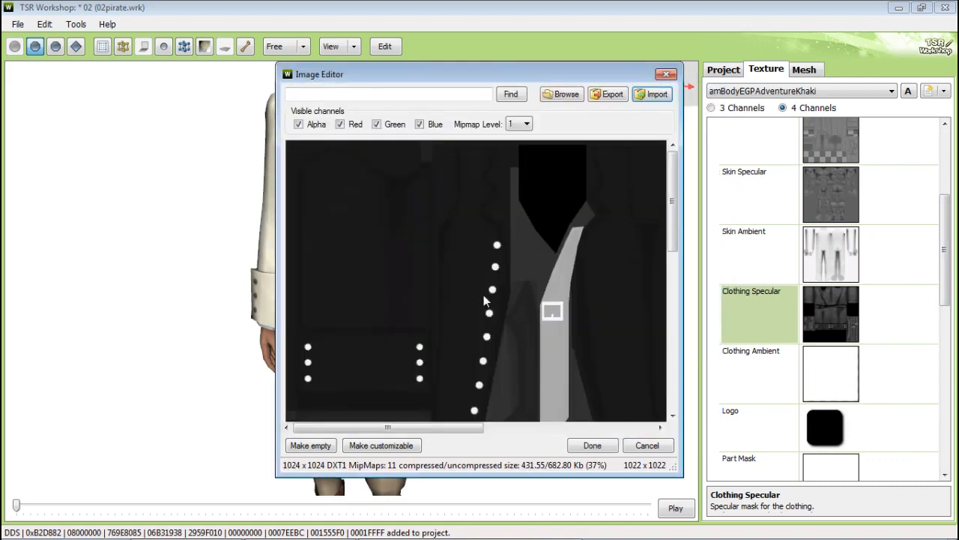
left_click(592, 445)
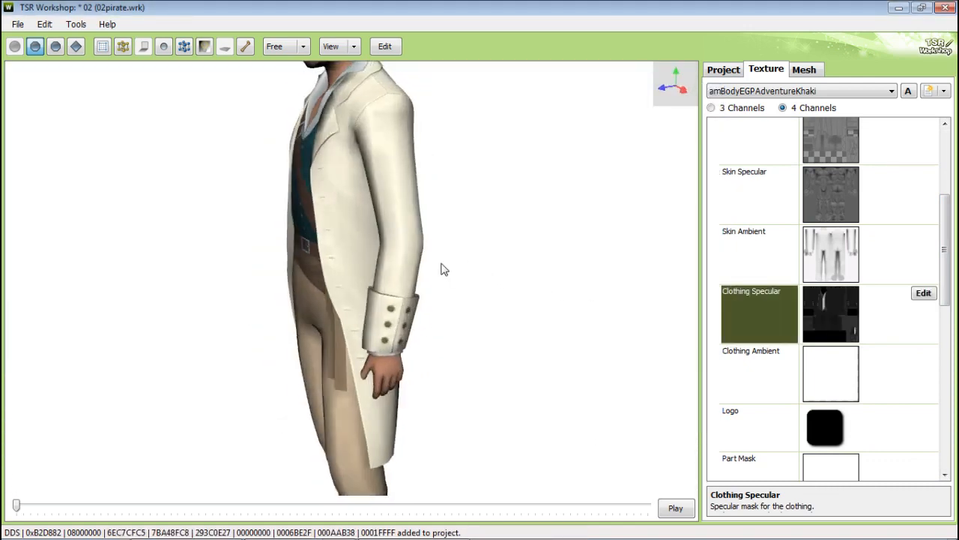
Step: Switch to the first texture variation and replace its Overlay texture with overlay.dds
left_click_drag(442, 269, 572, 265)
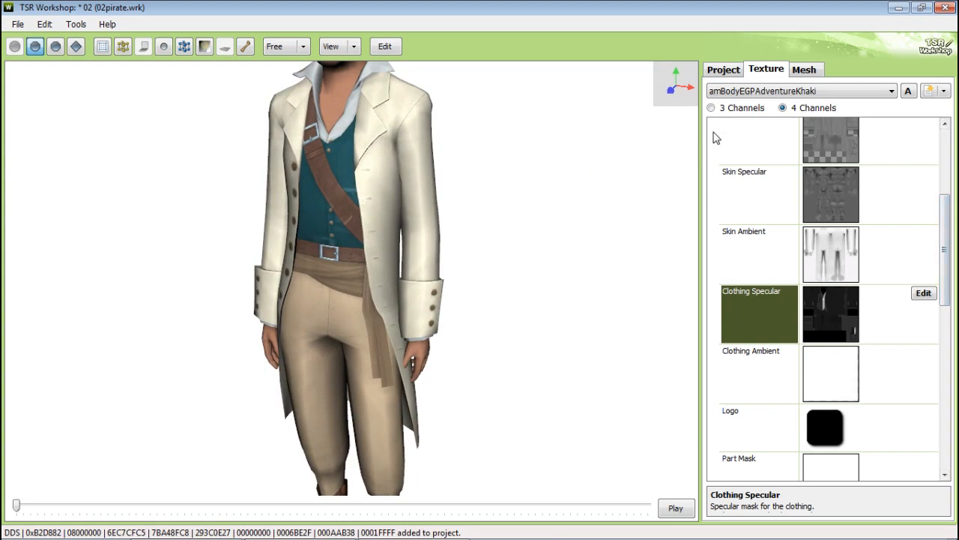
left_click(785, 90)
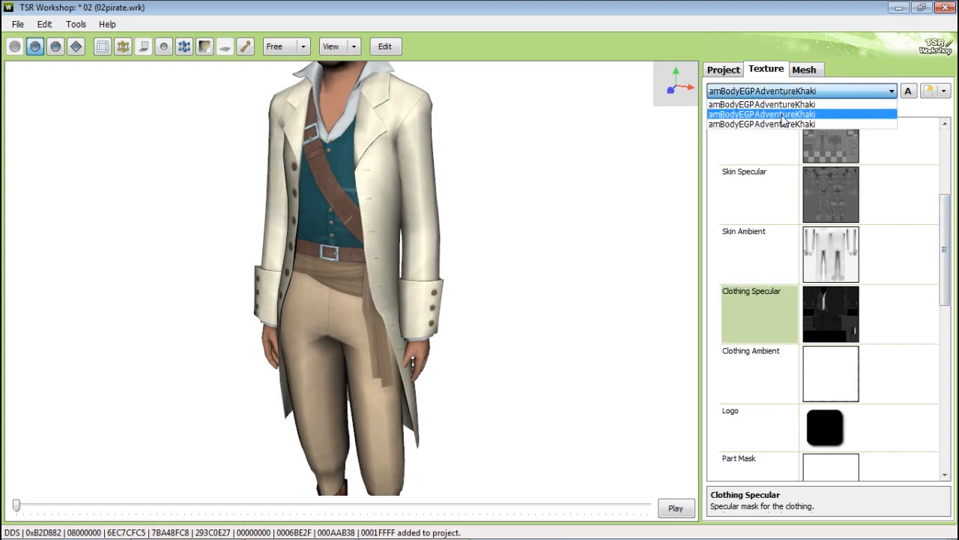
left_click(785, 105)
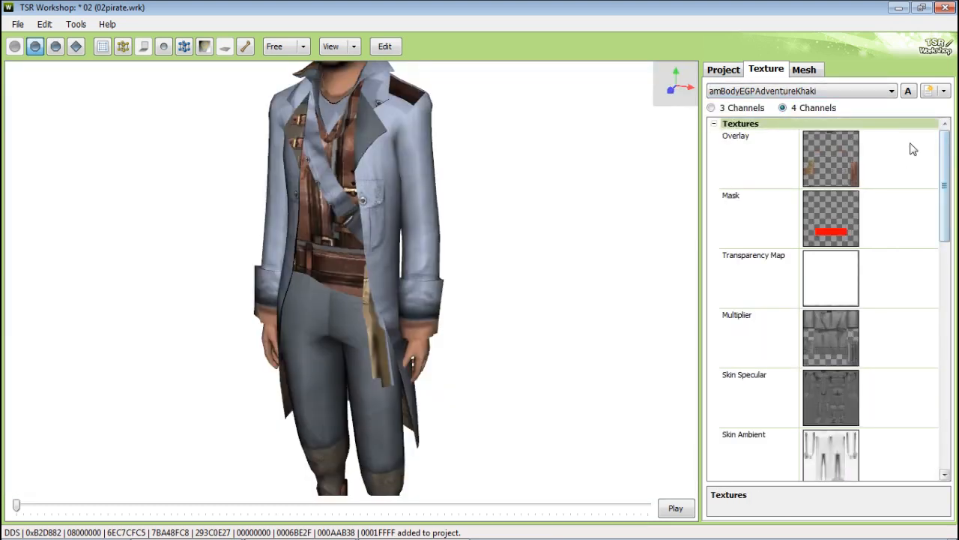
left_click(910, 146)
left_click(925, 141)
left_click(653, 96)
double_click(454, 262)
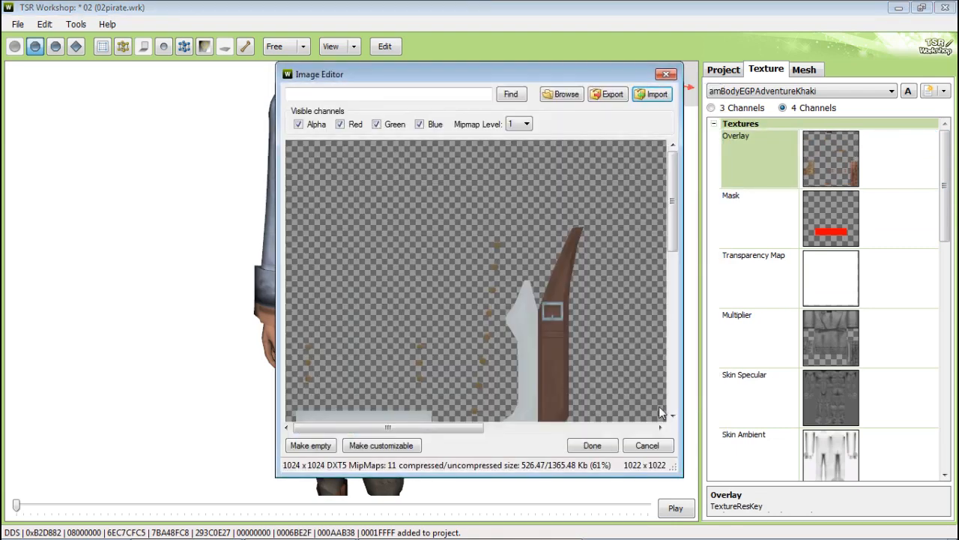
left_click(593, 446)
Step: Replace the first variation's Mask texture with mask.dds
left_click(911, 208)
left_click(925, 199)
left_click(656, 98)
double_click(443, 233)
left_click(592, 446)
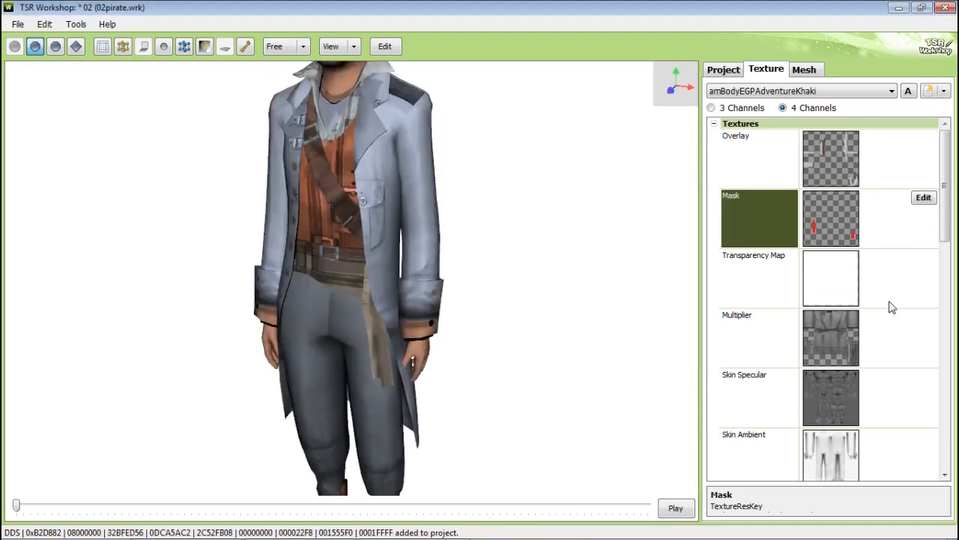
Step: Replace the first variation's Multiplier texture with multiplier.dds
left_click(892, 329)
left_click(923, 319)
left_click(656, 98)
double_click(451, 277)
left_click(593, 445)
Step: Replace the first variation's Clothing Specular texture with specular.dds
scroll(862, 337, "down", 2)
left_click(910, 366)
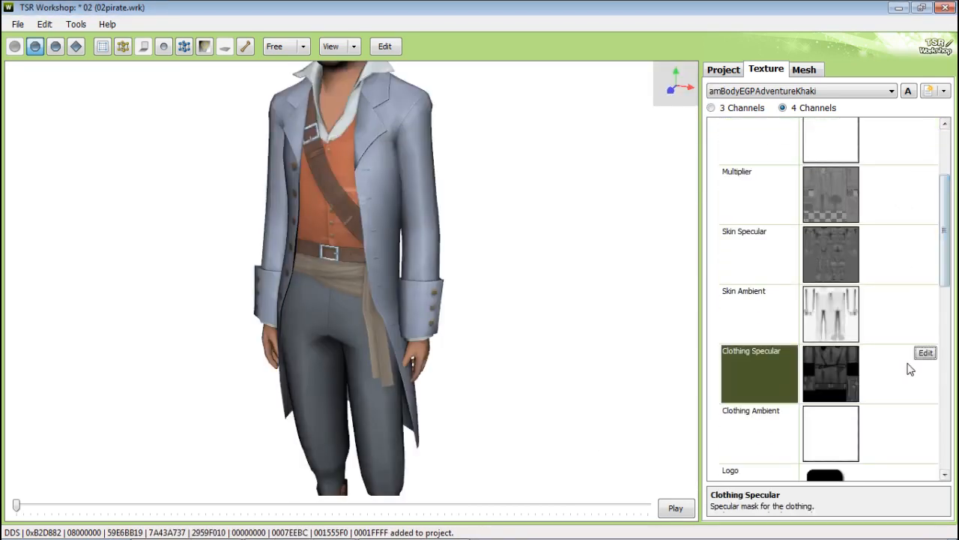
left_click(923, 349)
left_click(656, 98)
double_click(454, 296)
left_click(593, 445)
Step: Switch to the third texture variation and replace its Overlay texture with overlay.dds
left_click(865, 90)
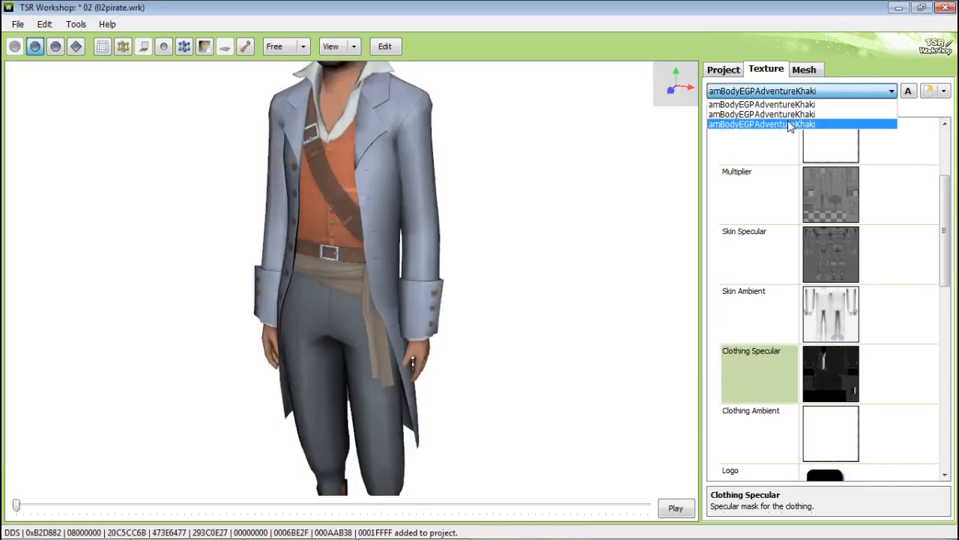
left_click(790, 124)
left_click(910, 154)
left_click(930, 137)
left_click(654, 95)
double_click(397, 251)
left_click(593, 445)
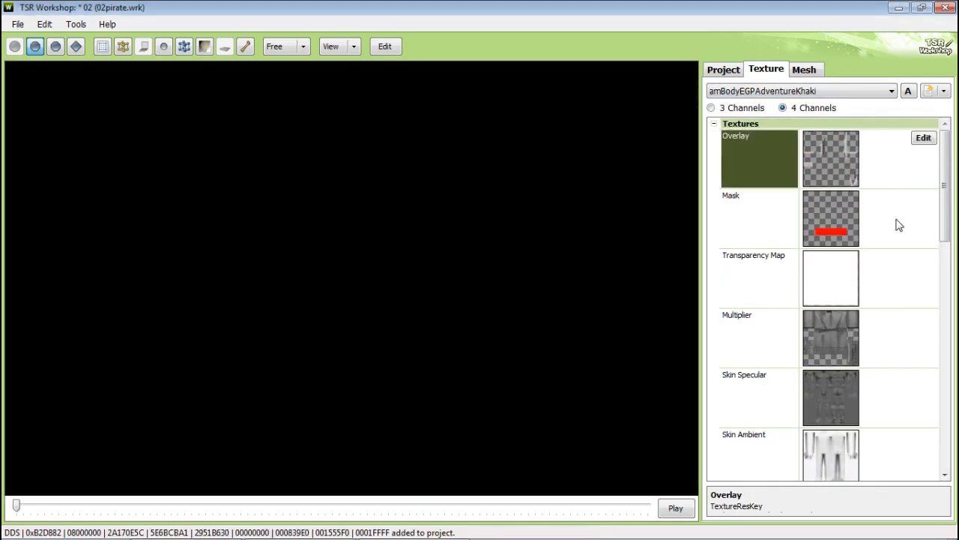
Step: Replace the third variation's Mask texture with mask.dds
left_click(895, 220)
left_click(929, 197)
left_click(593, 445)
Step: Replace the third variation's Multiplier texture with multiplier.dds
left_click(905, 335)
left_click(924, 317)
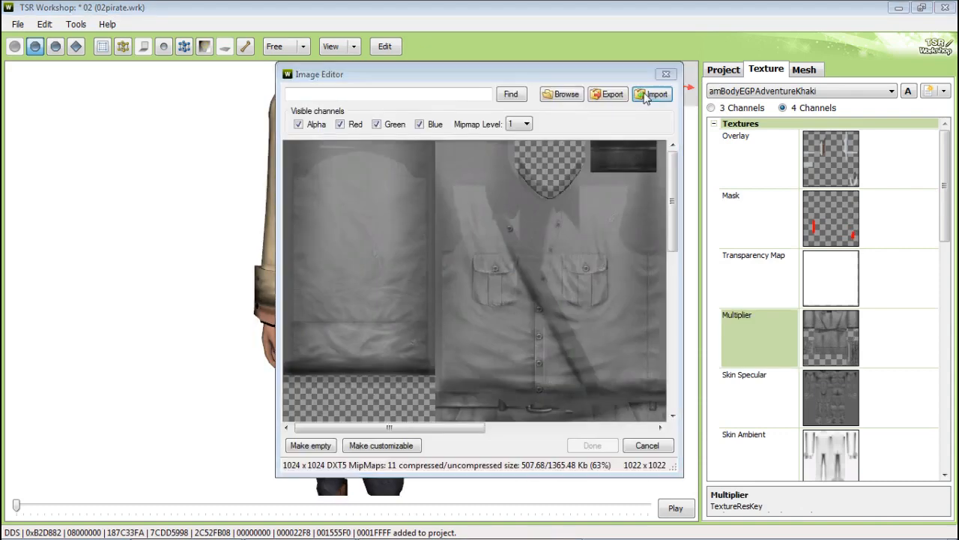
left_click(650, 95)
double_click(454, 279)
left_click(593, 445)
Step: Replace the third variation's Clothing Specular texture with specular.dds
scroll(825, 300, "down", 2)
left_click(757, 397)
left_click(924, 377)
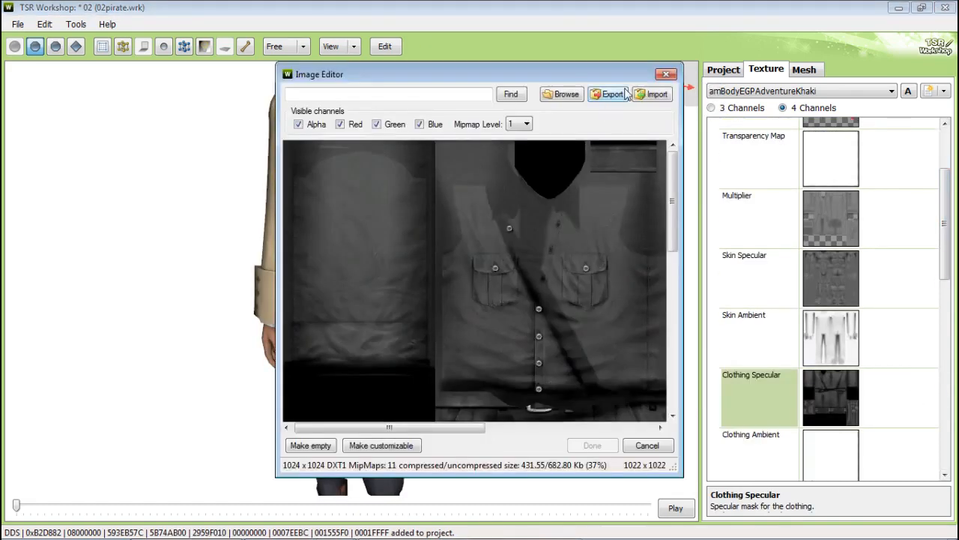
left_click(649, 95)
double_click(454, 296)
left_click(592, 445)
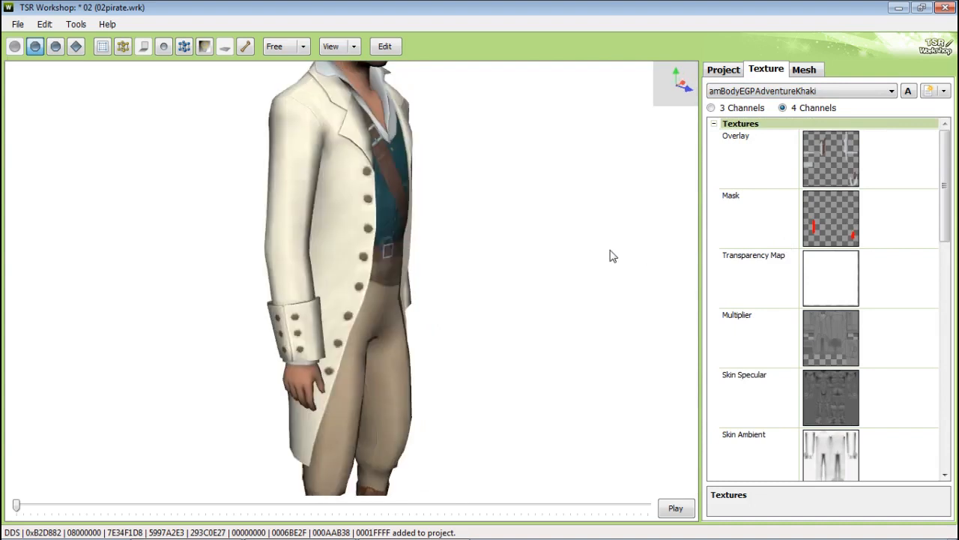
Step: Export the project contents as a package named Pirate1 in the COOL4-02 folder, confirming the creator details
left_click_drag(611, 256, 451, 228)
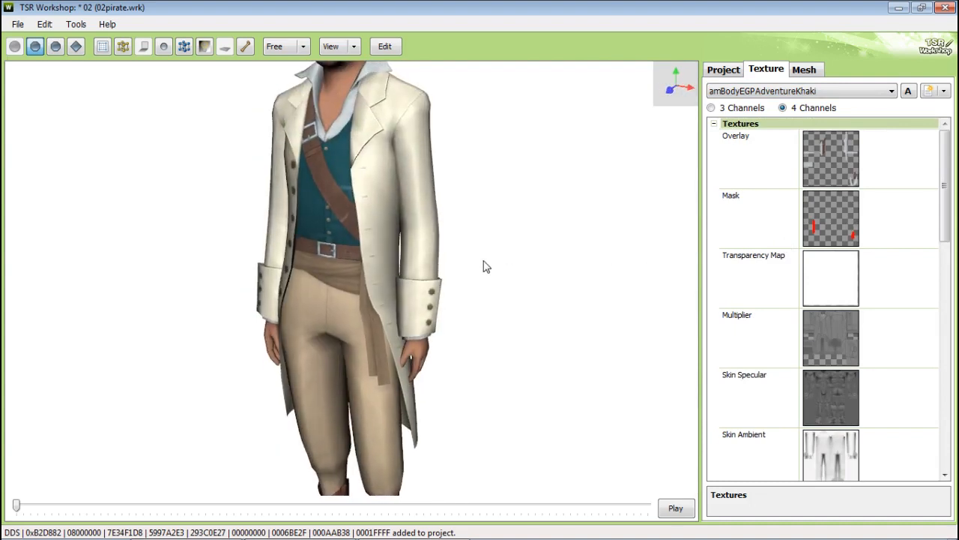
mouse_move(484, 260)
right_mouse_down()
mouse_move(483, 248)
mouse_move(485, 256)
right_mouse_up()
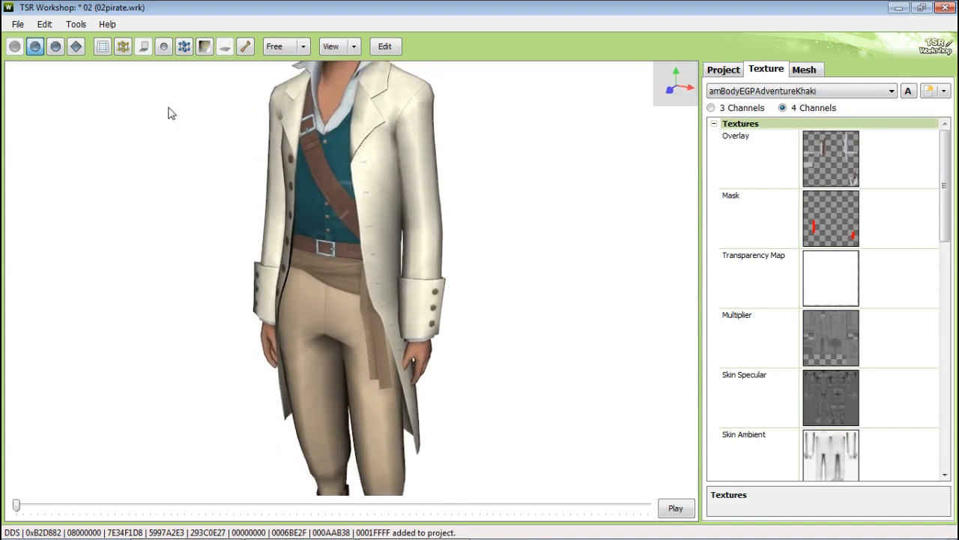
left_click(45, 24)
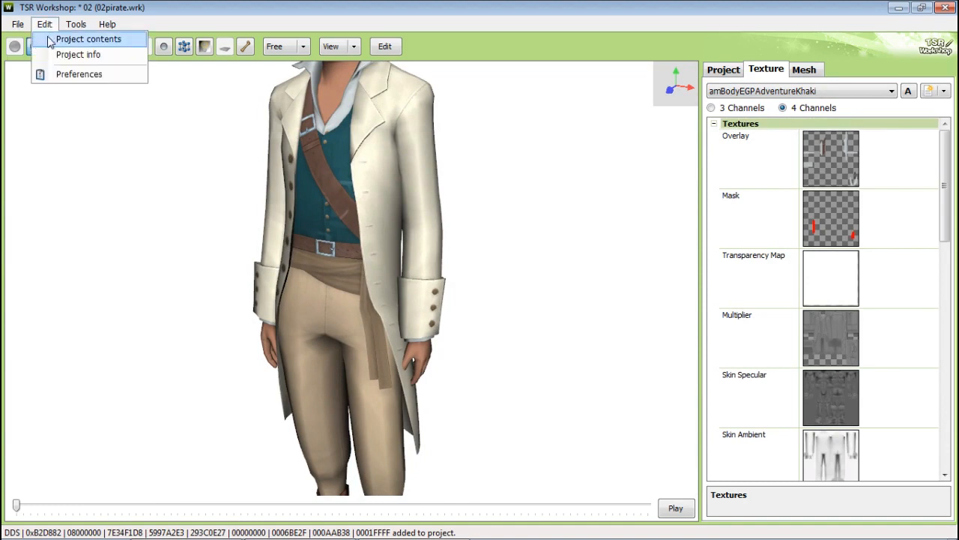
left_click(50, 40)
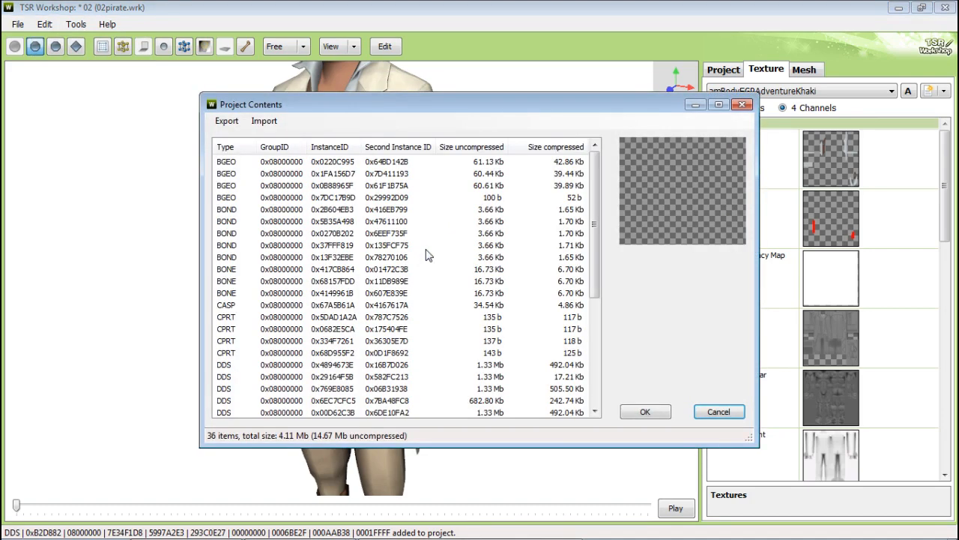
left_click(227, 120)
left_click(246, 137)
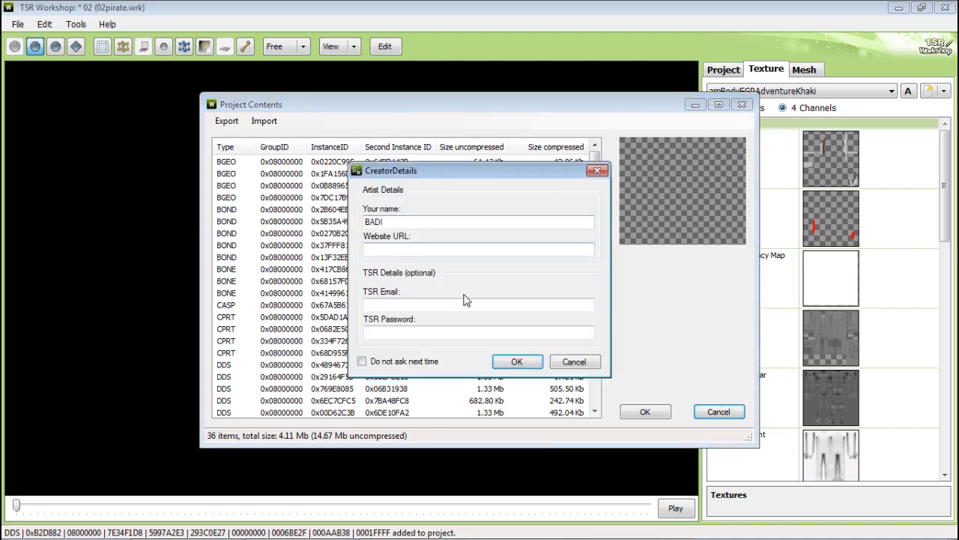
left_click(517, 361)
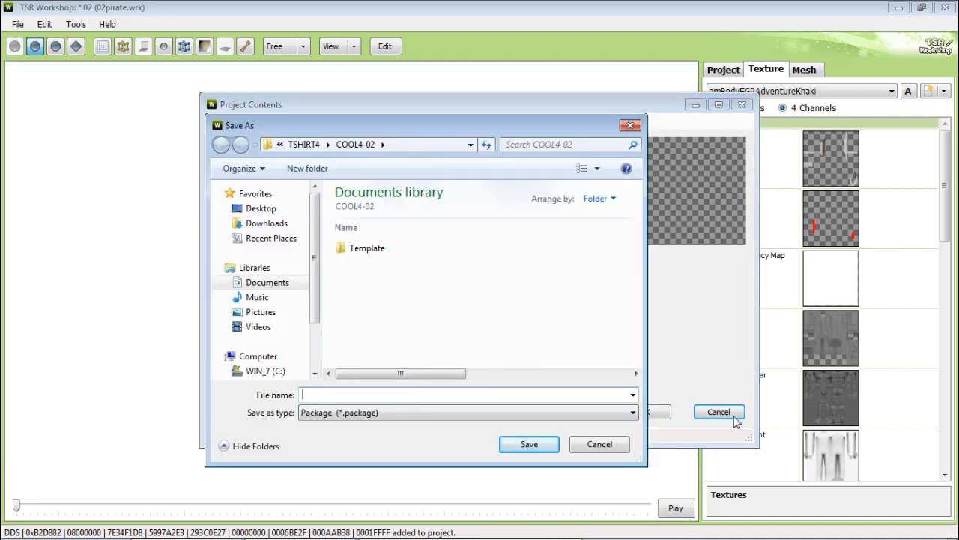
type("Pirate")
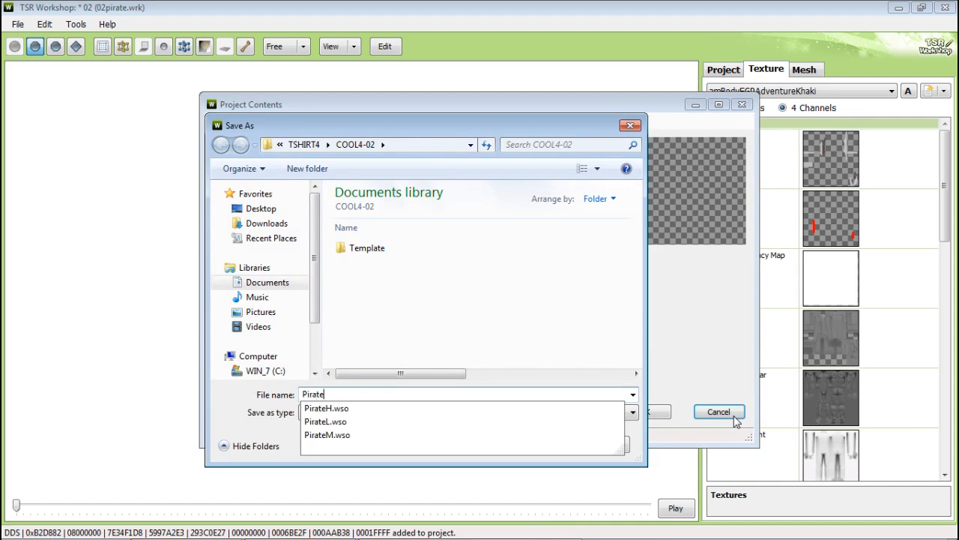
type("1")
left_click(549, 446)
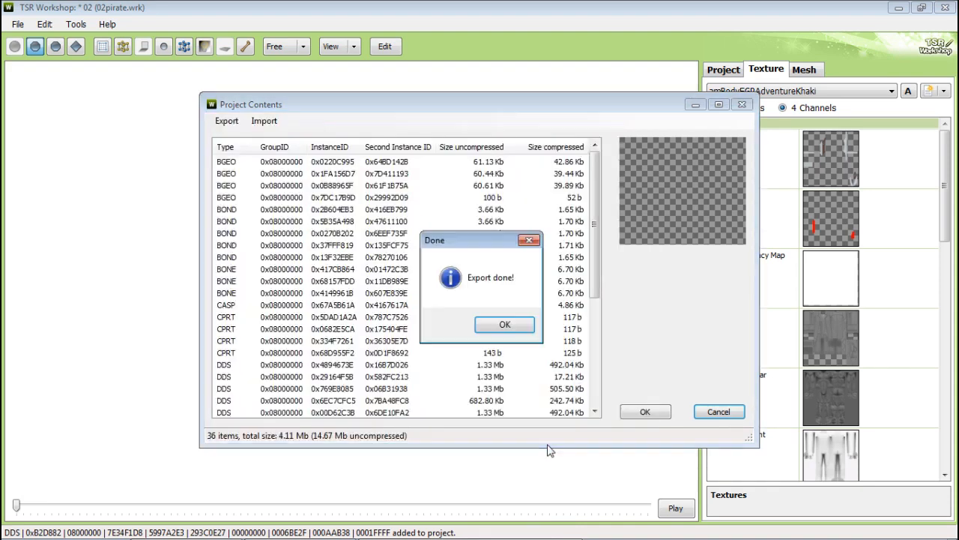
left_click(505, 323)
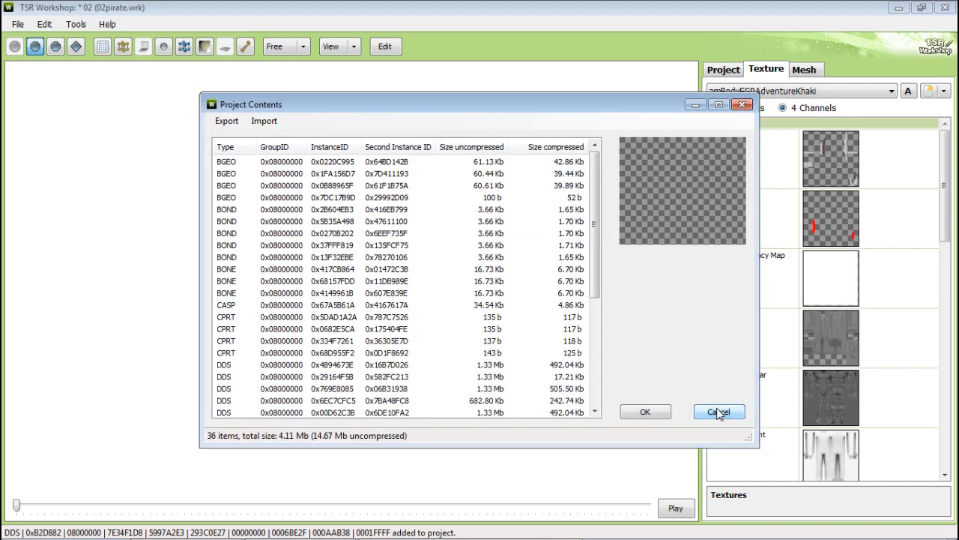
left_click(719, 411)
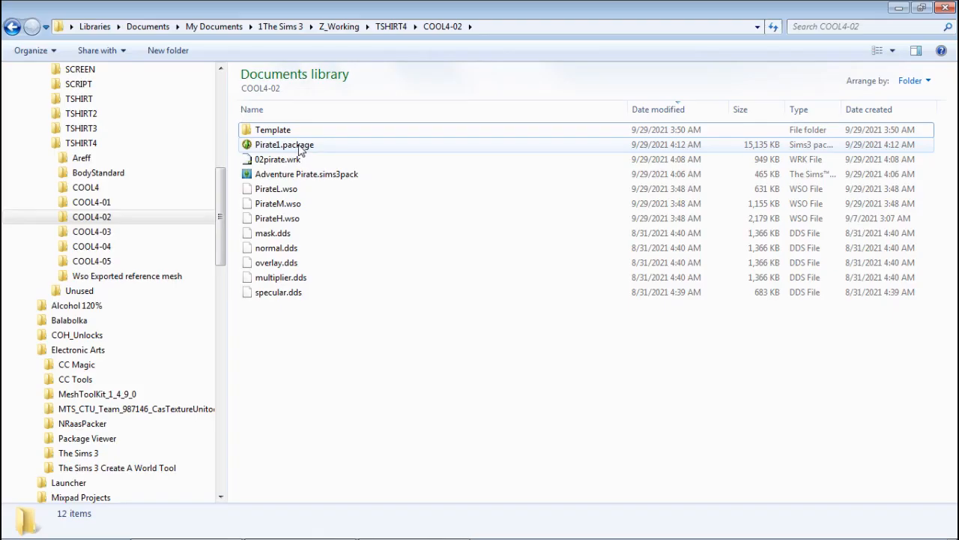
Step: Examine the exported Pirate1.package in the COOL4-02 folder
left_click(298, 146)
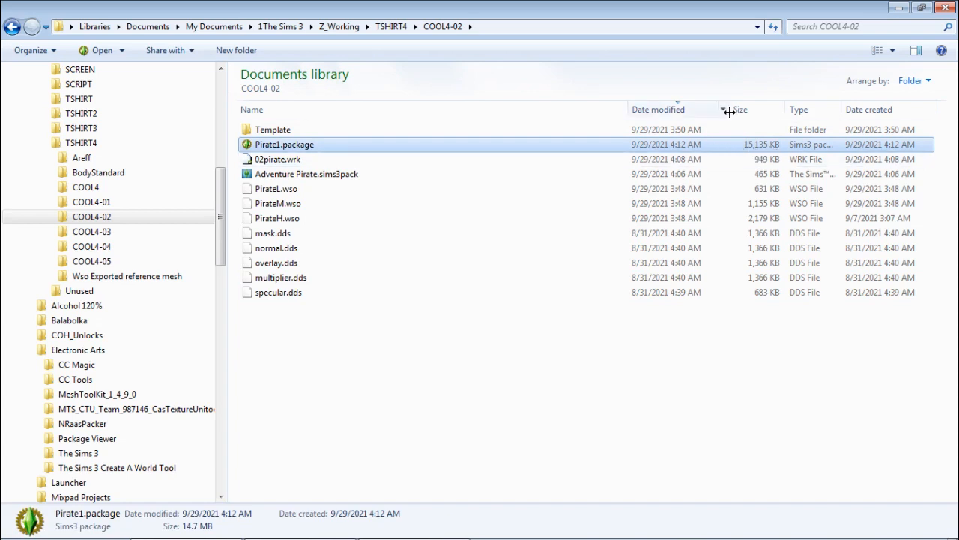
left_click_drag(626, 109, 415, 128)
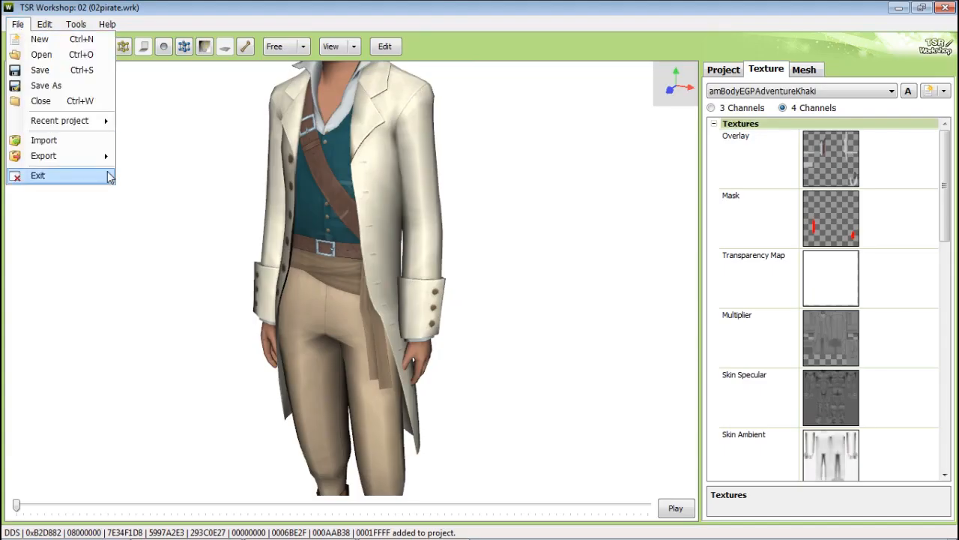
Step: Export the project as a Sims3Pack named Pirate1-2 in the COOL4-02 folder, confirming the creator details
mouse_move(105, 155)
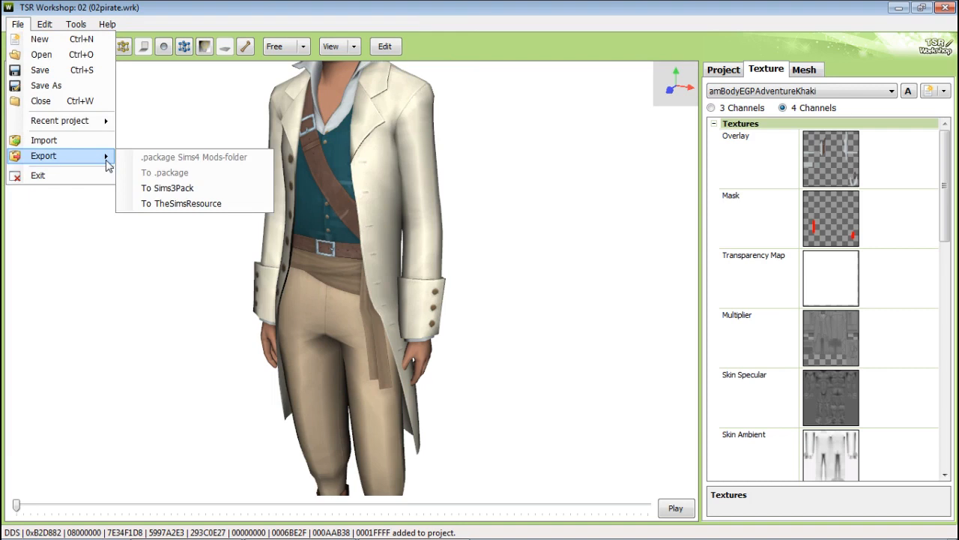
left_click(172, 188)
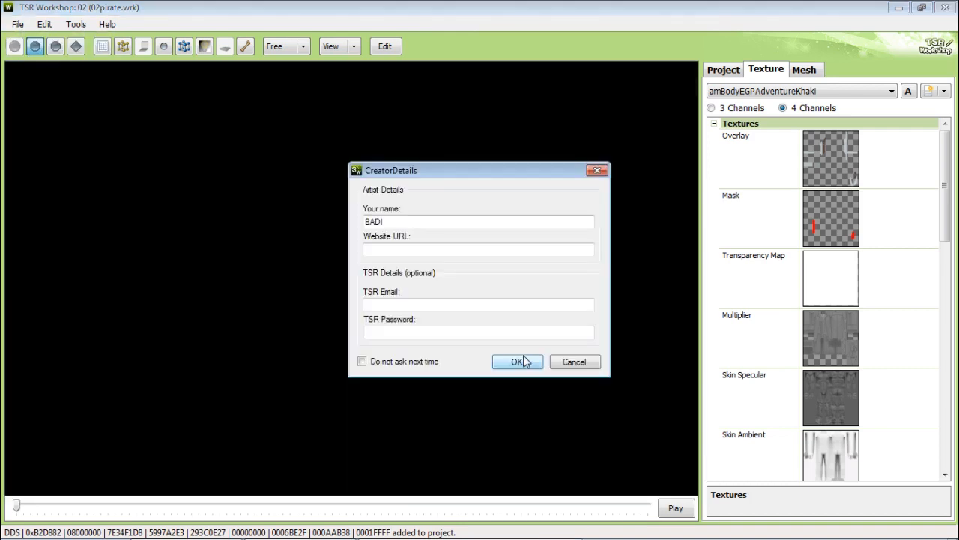
left_click(523, 359)
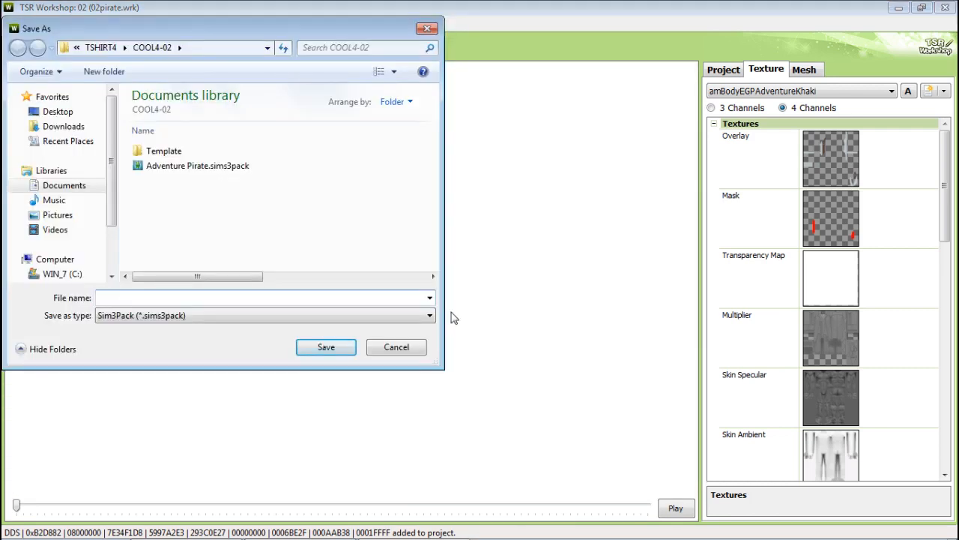
type("Pir")
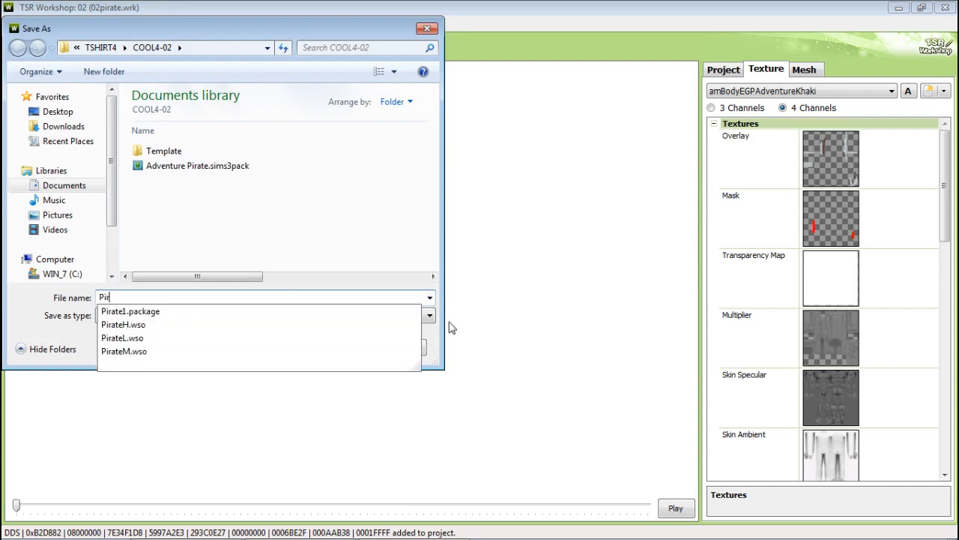
type("ate1-0")
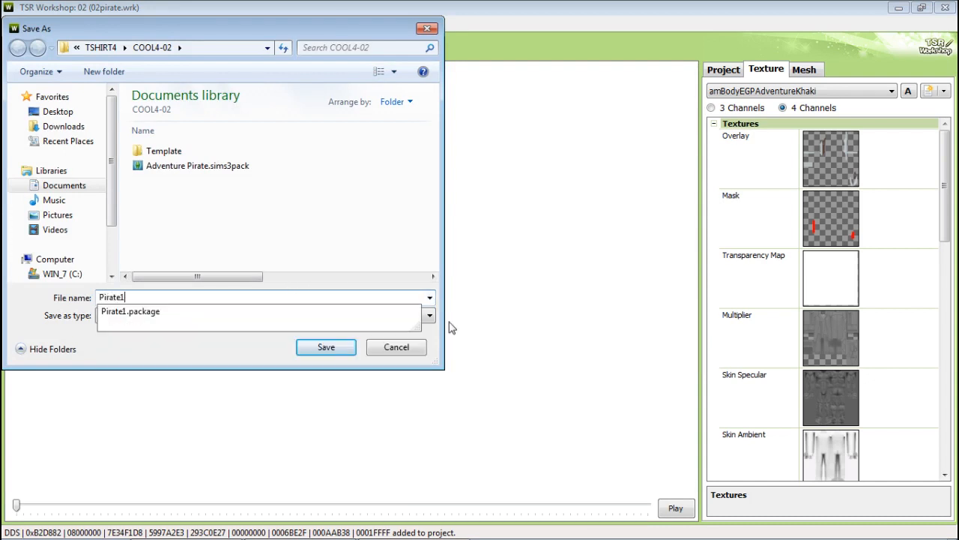
key("Return")
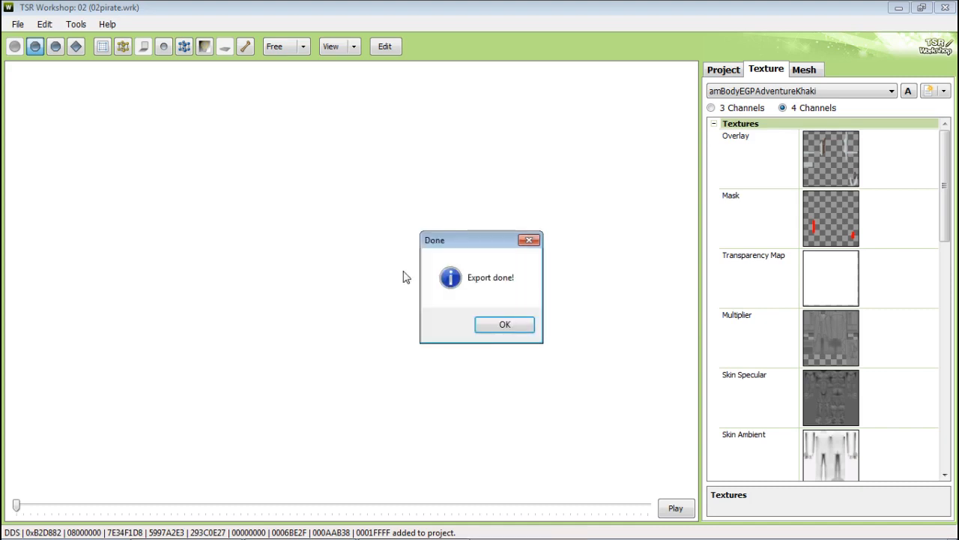
left_click(520, 327)
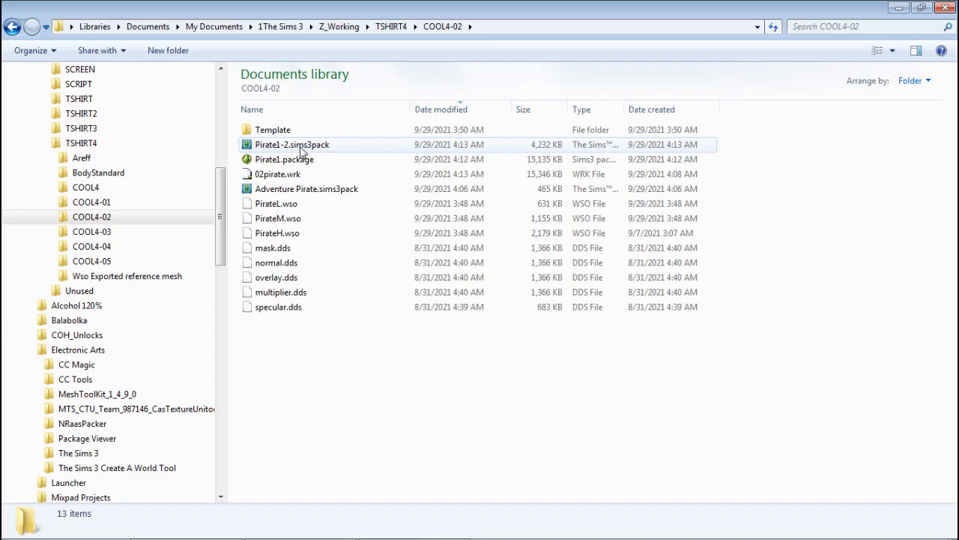
Step: Extract Pirate1-2.sims3pack into a package with the Multi Sims3Pack Extractor
left_click(315, 145)
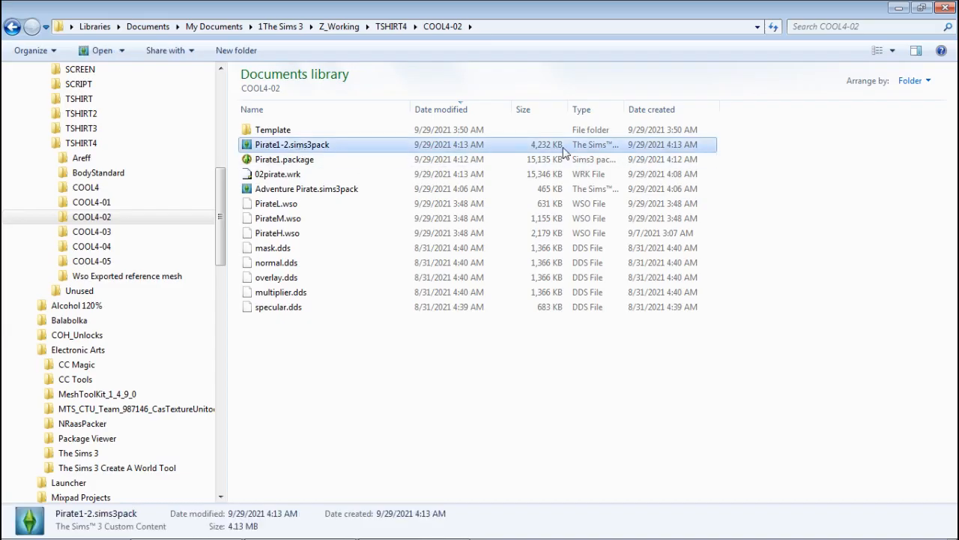
left_click_drag(447, 195, 466, 219)
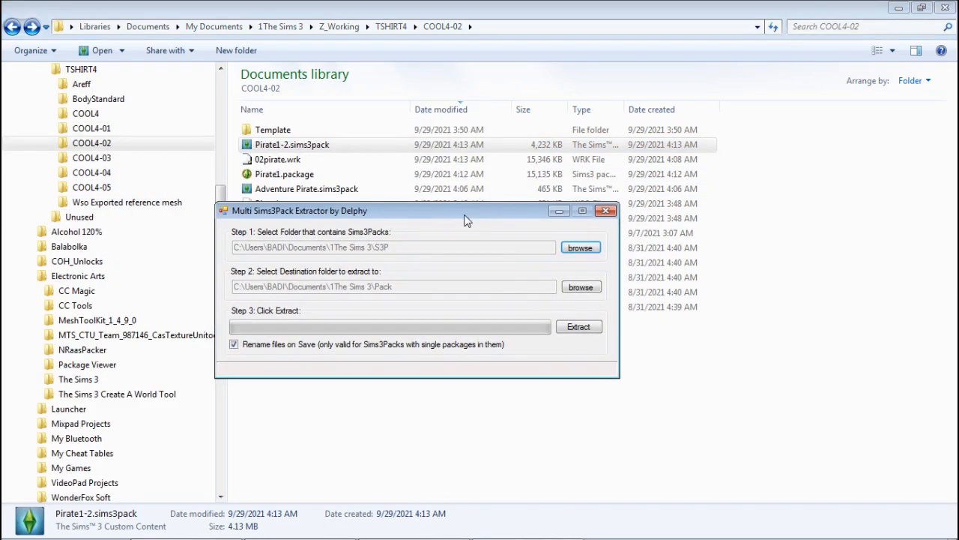
left_click(577, 328)
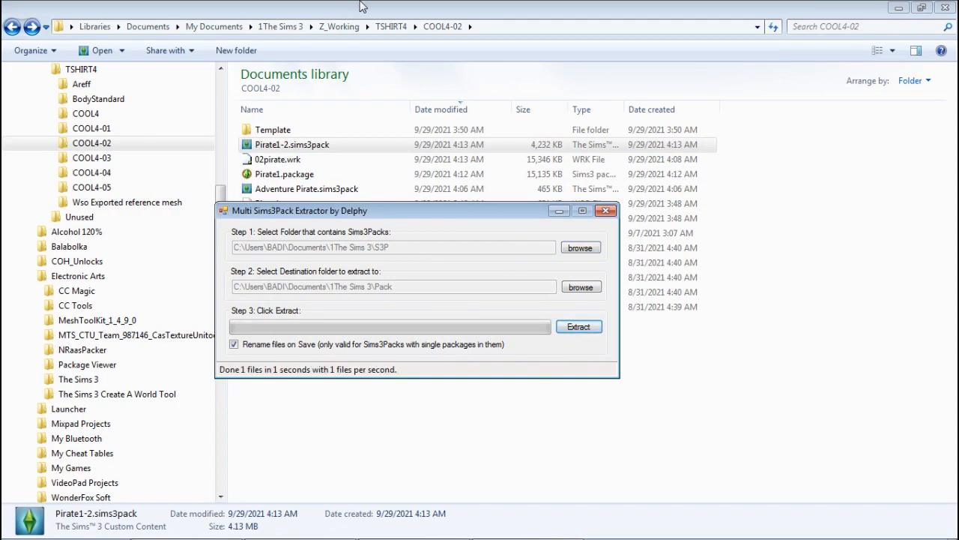
left_click(566, 148)
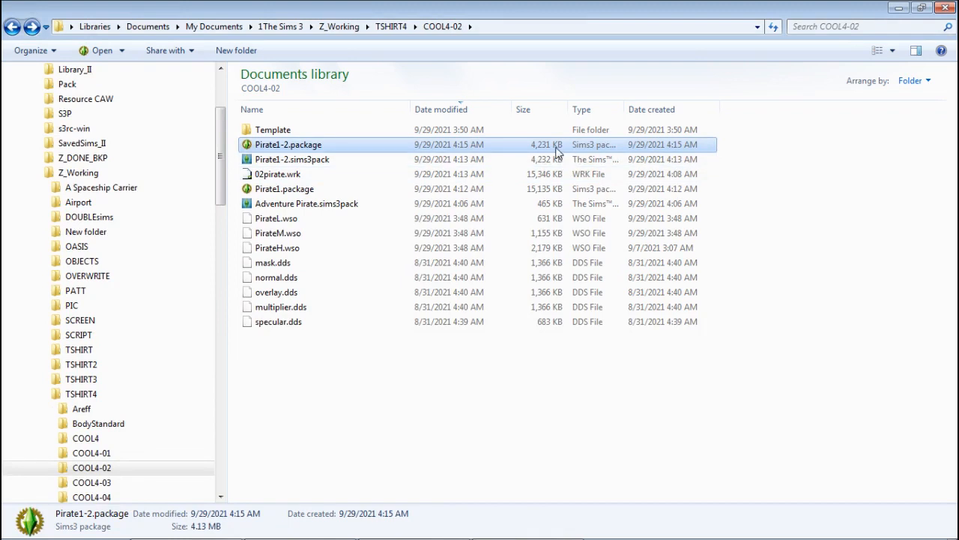
Step: Open the extracted Pirate1-2.package in s3pe and inspect its image resources, then close s3pe
left_click(529, 177)
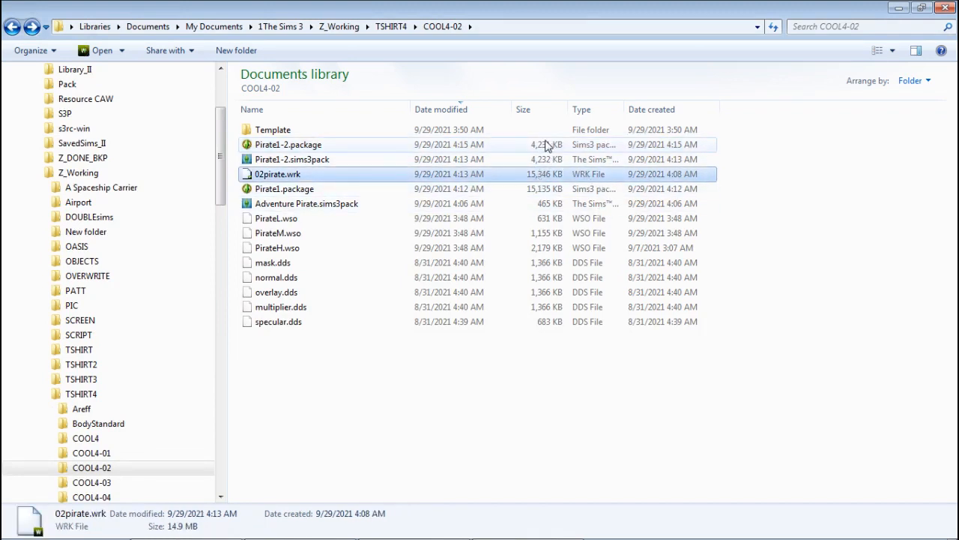
left_click(547, 145)
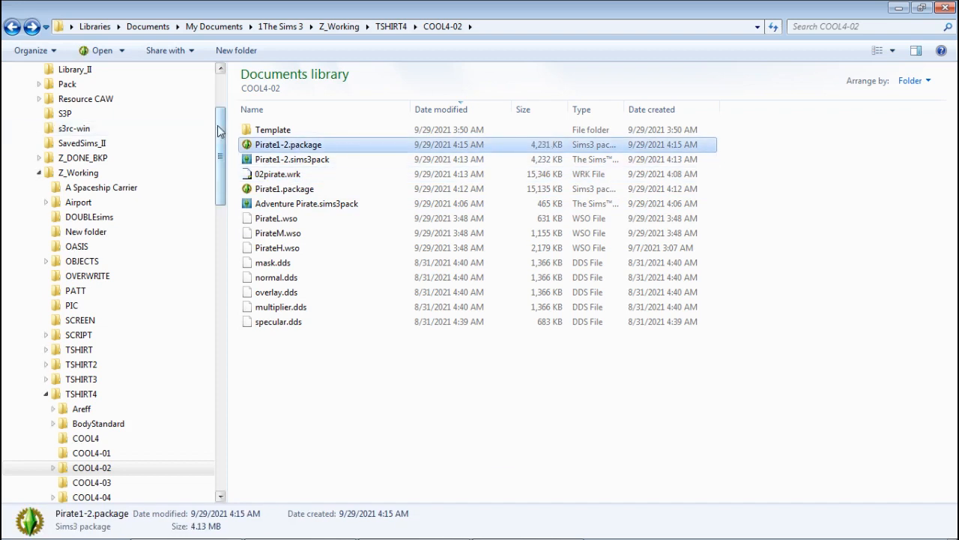
scroll(214, 160, "down", 3)
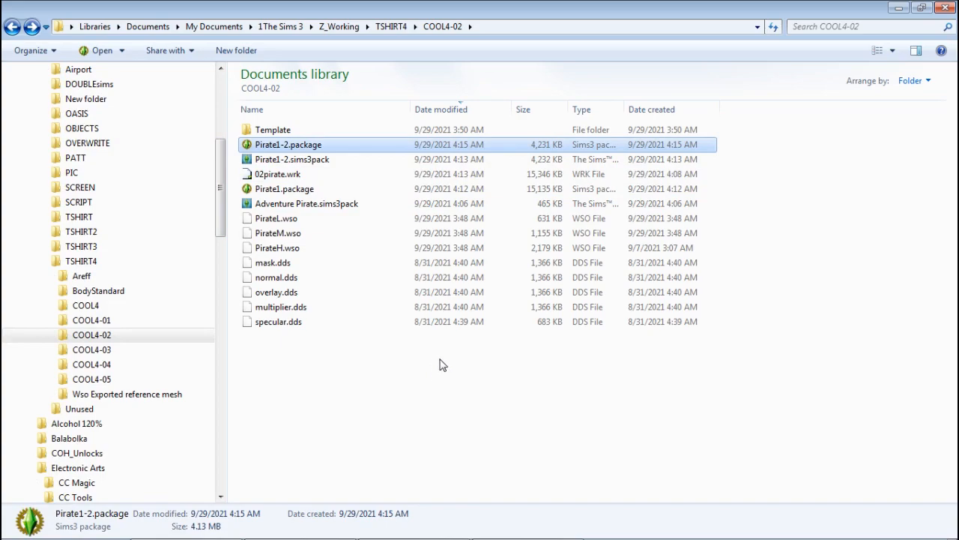
double_click(288, 145)
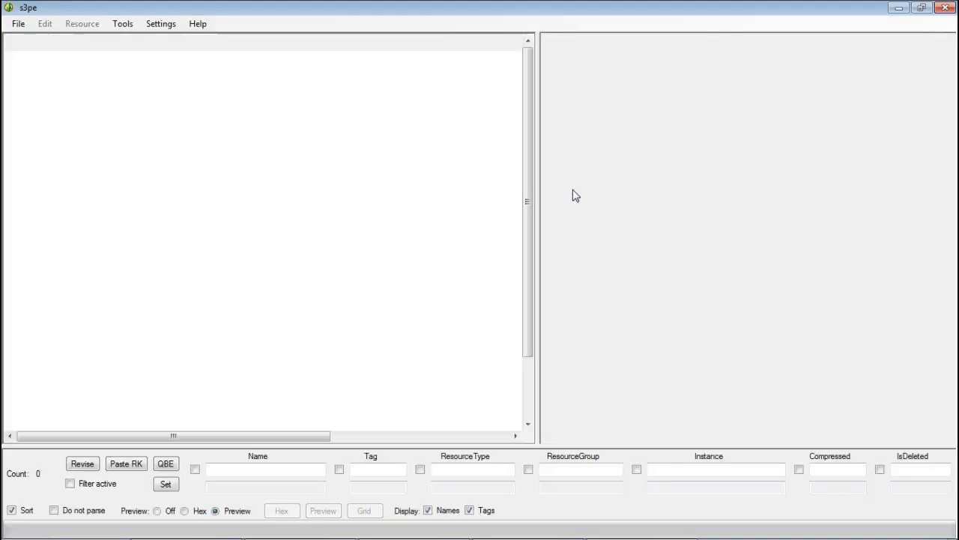
left_click(271, 60)
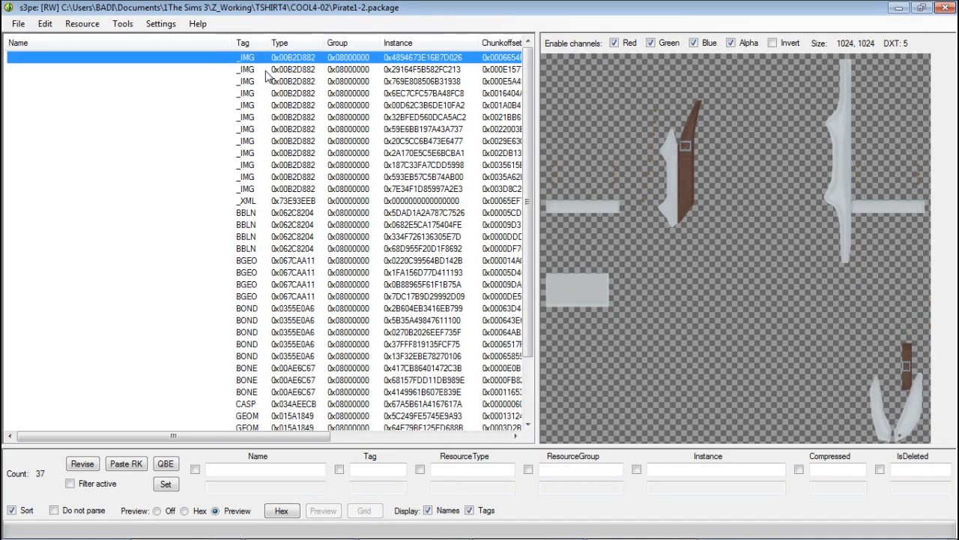
left_click(264, 71)
left_click(265, 79)
left_click(264, 106)
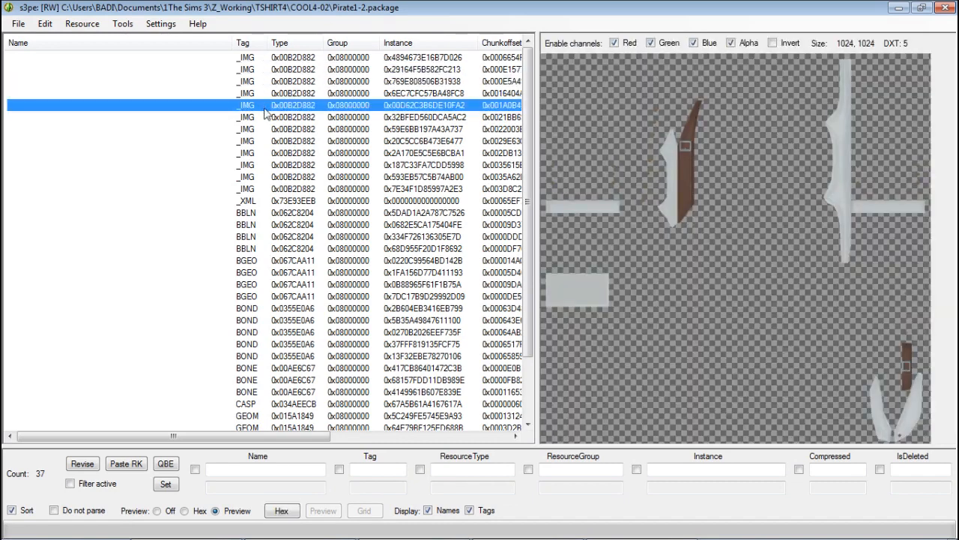
left_click(257, 60)
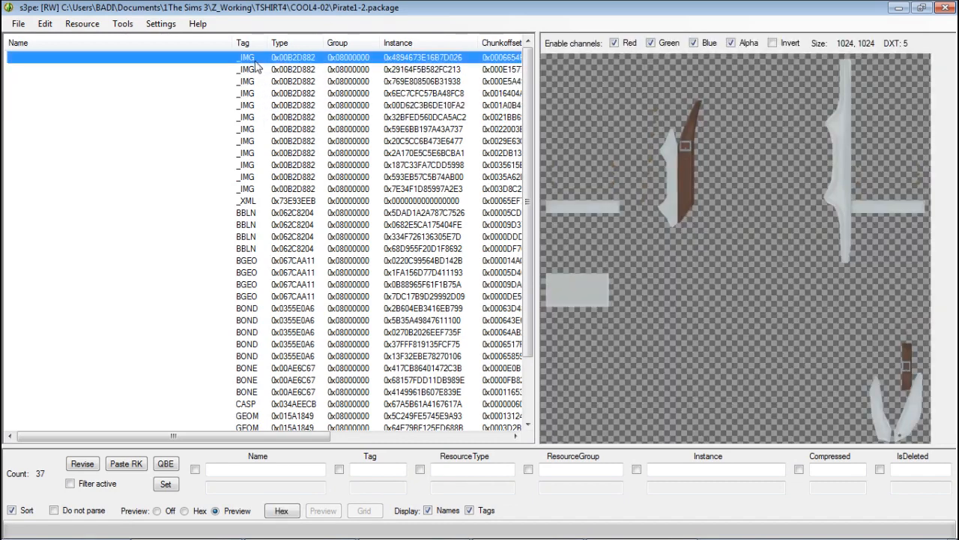
left_click(255, 108)
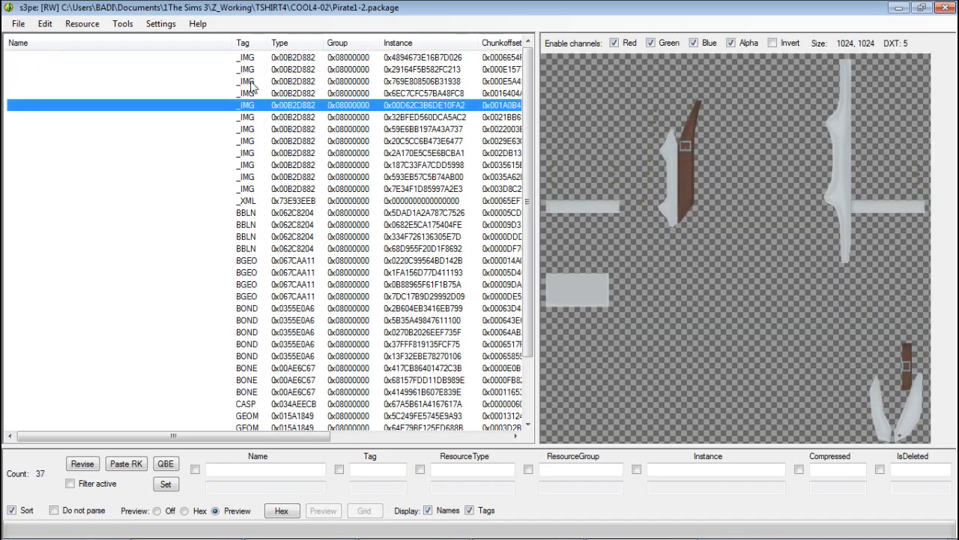
left_click(253, 81)
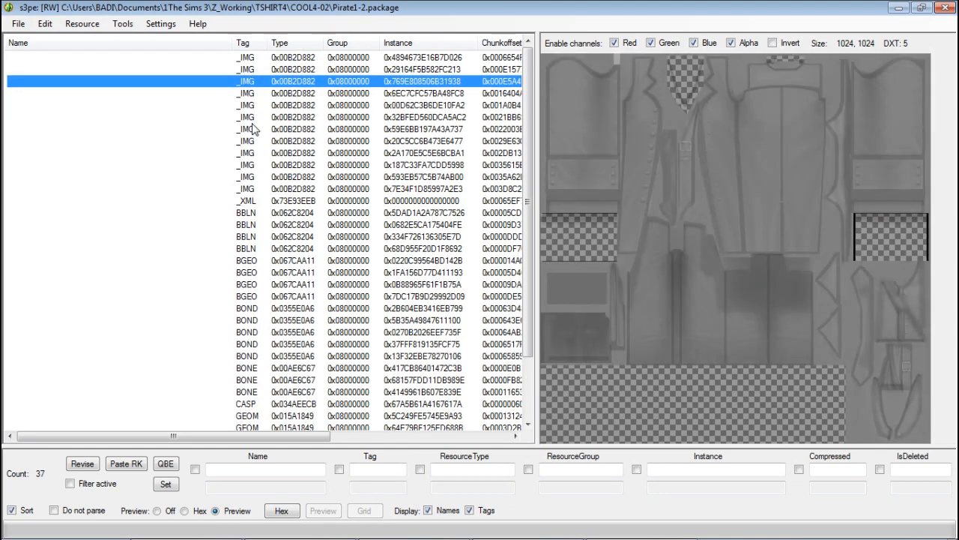
left_click(254, 129)
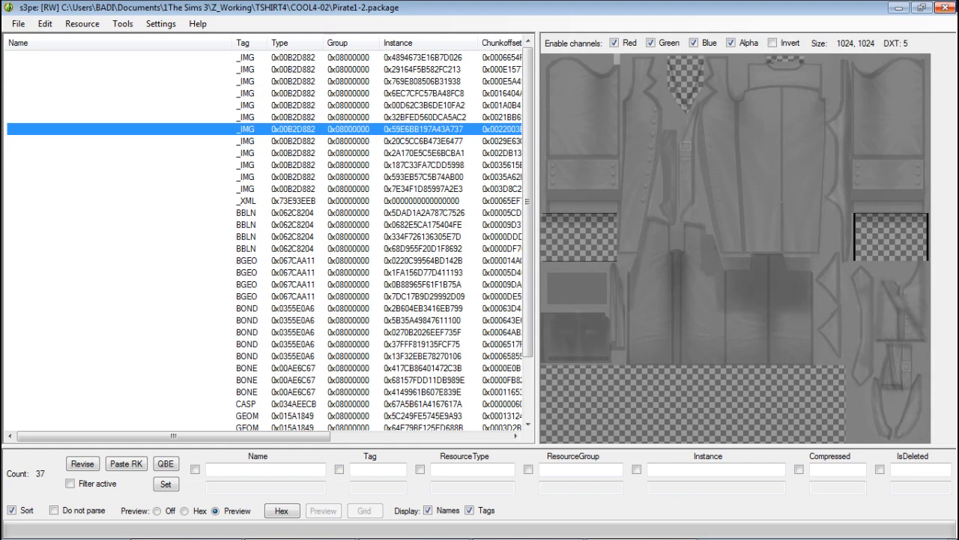
left_click(945, 7)
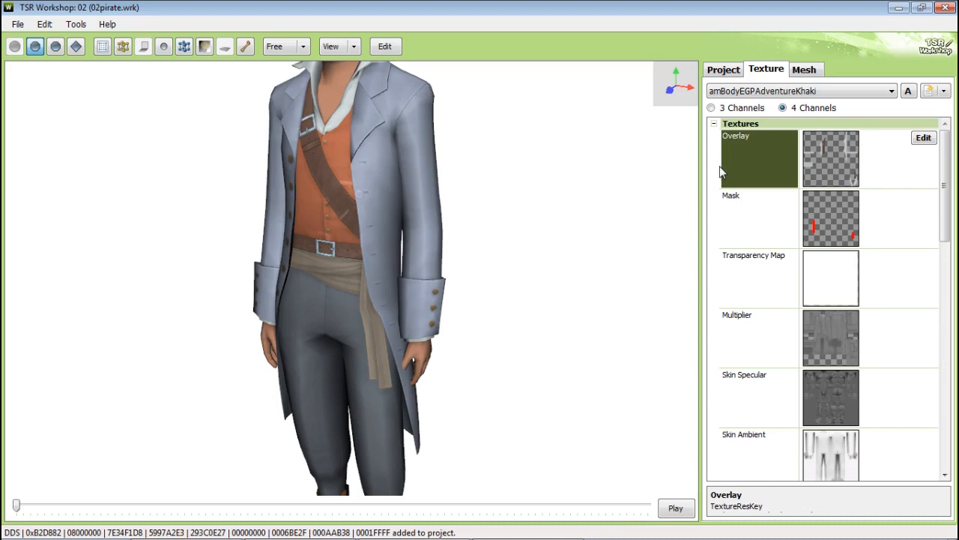
Step: From a variation's Overlay image editor, remove the last eight DDS textures from the project contents
left_click(832, 96)
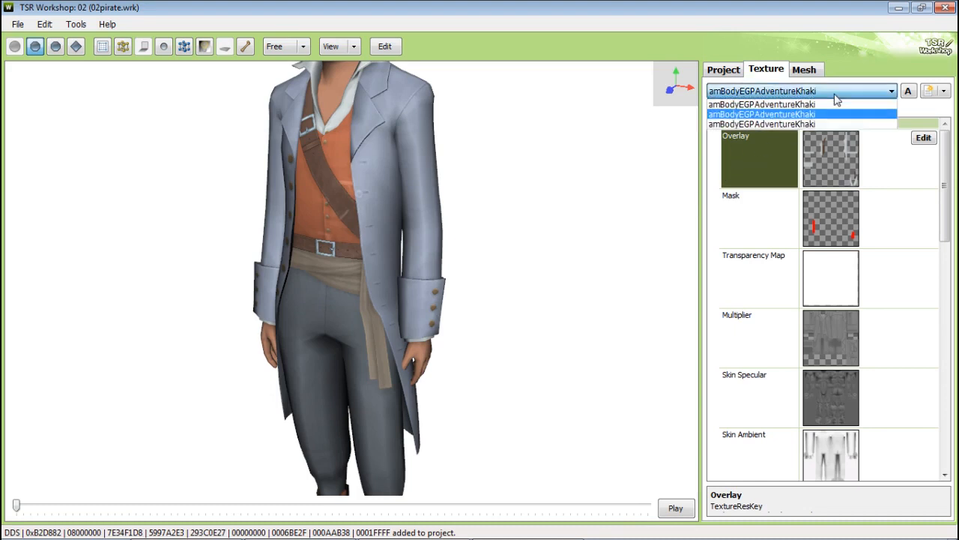
left_click(832, 105)
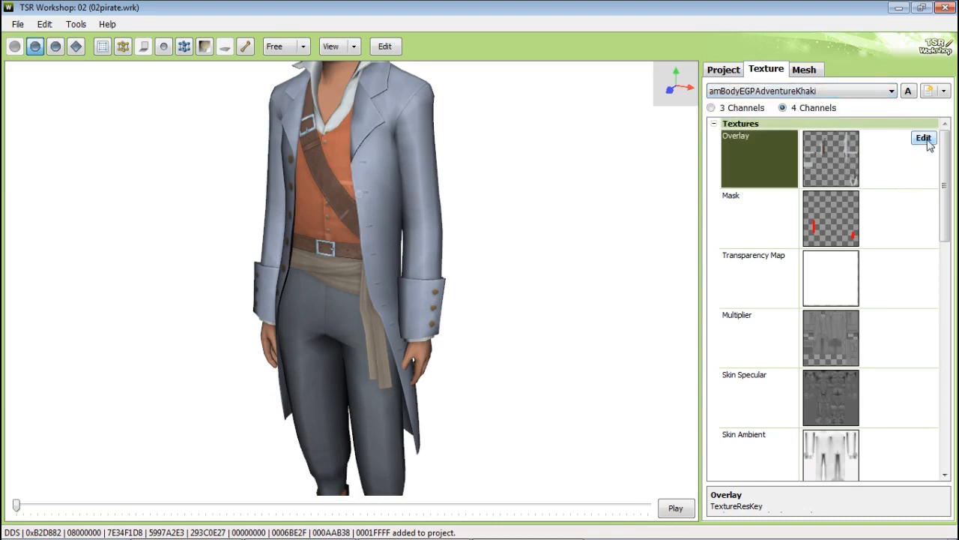
left_click(924, 139)
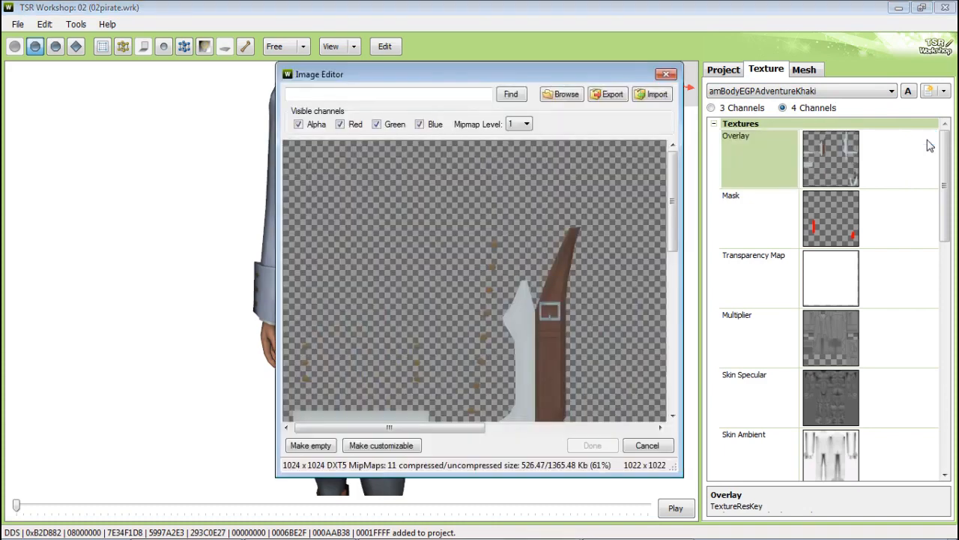
left_click(567, 98)
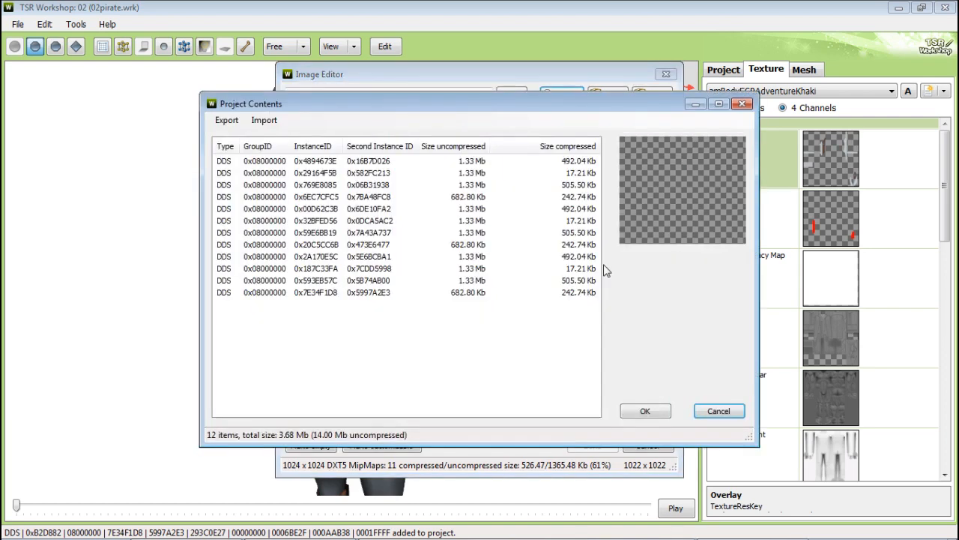
left_click(474, 295)
left_click(493, 210, "shift")
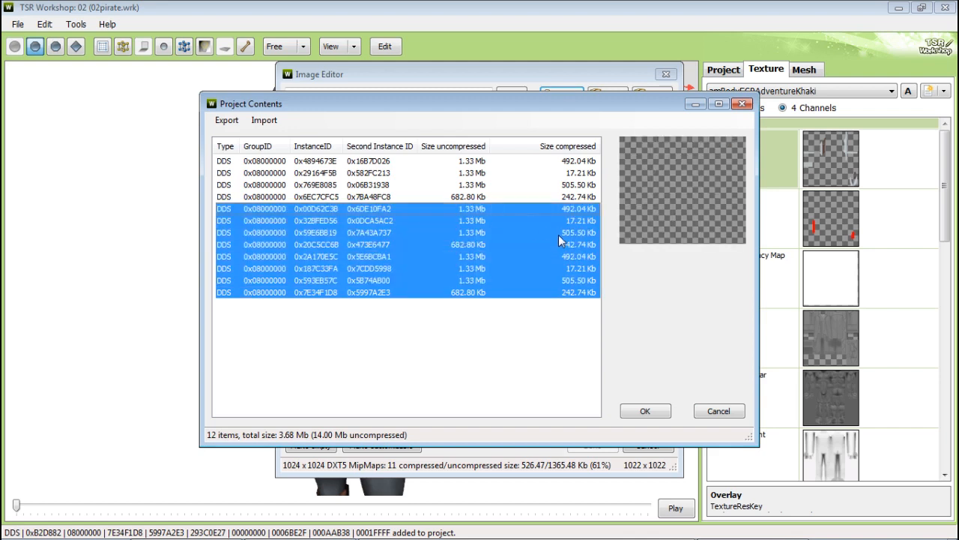
right_click(509, 232)
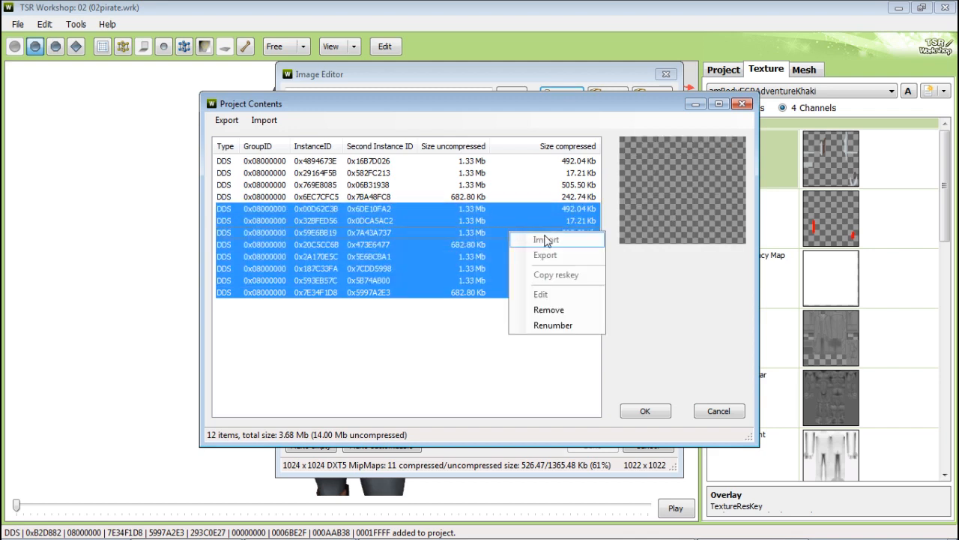
left_click(562, 310)
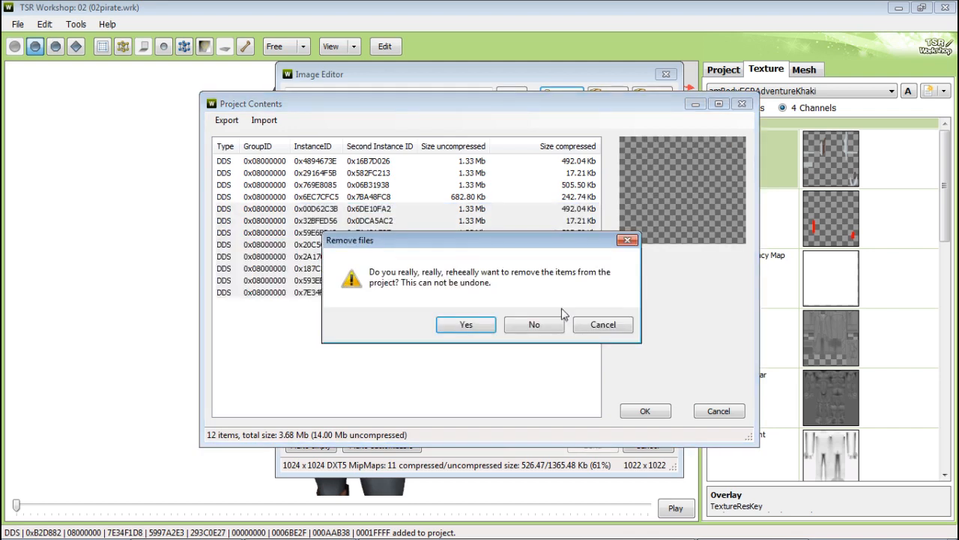
left_click(481, 331)
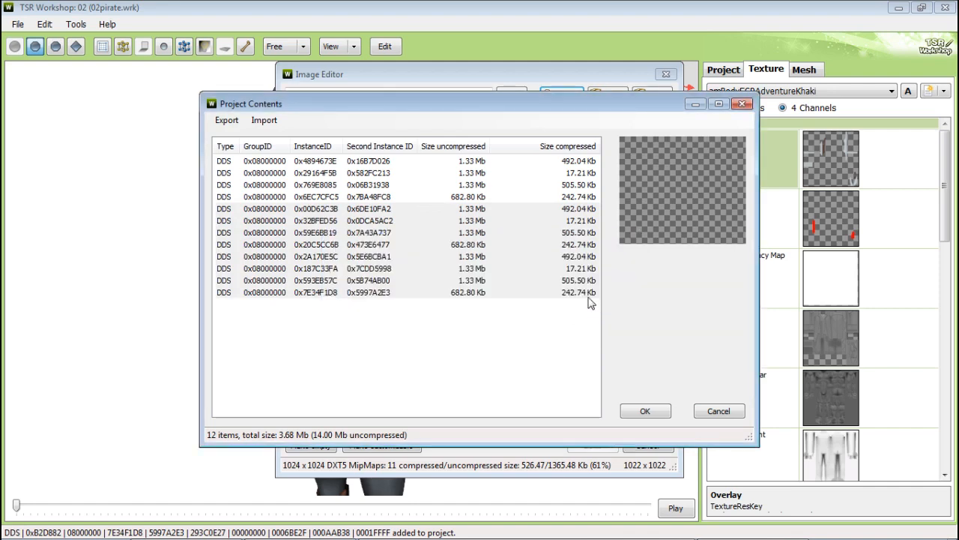
left_click(720, 411)
left_click(645, 446)
Step: Select the first Khaki variation and, from its Overlay image editor, remove all four DDS textures from the project contents
left_click(847, 91)
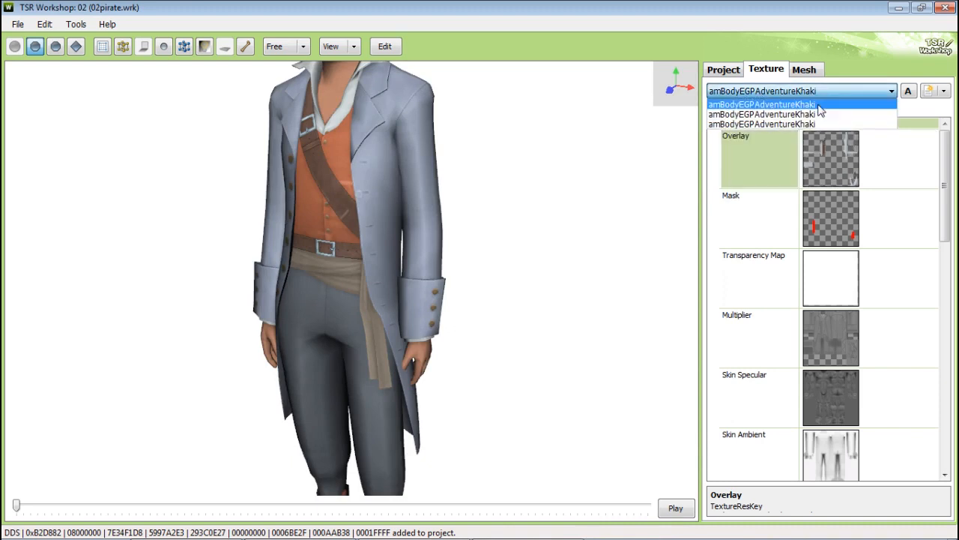
left_click(818, 111)
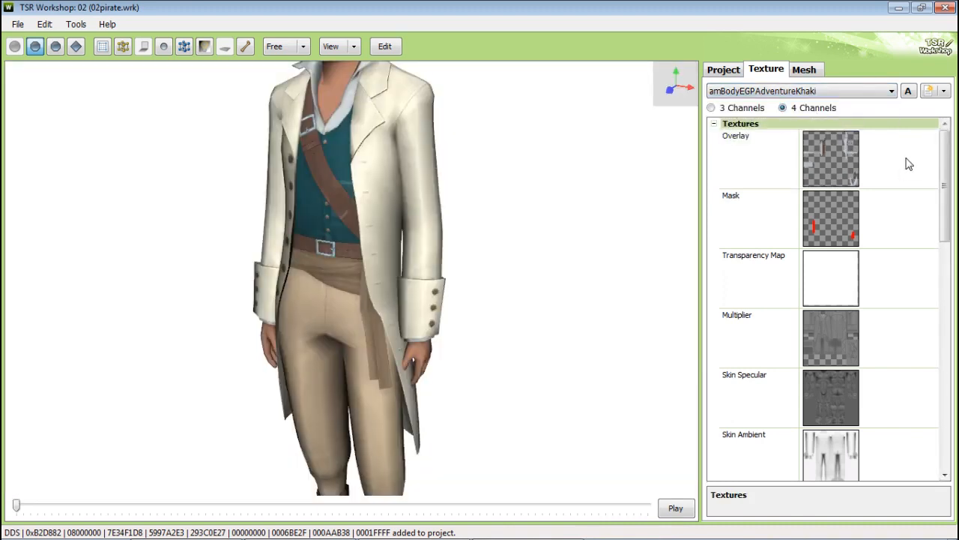
left_click(850, 91)
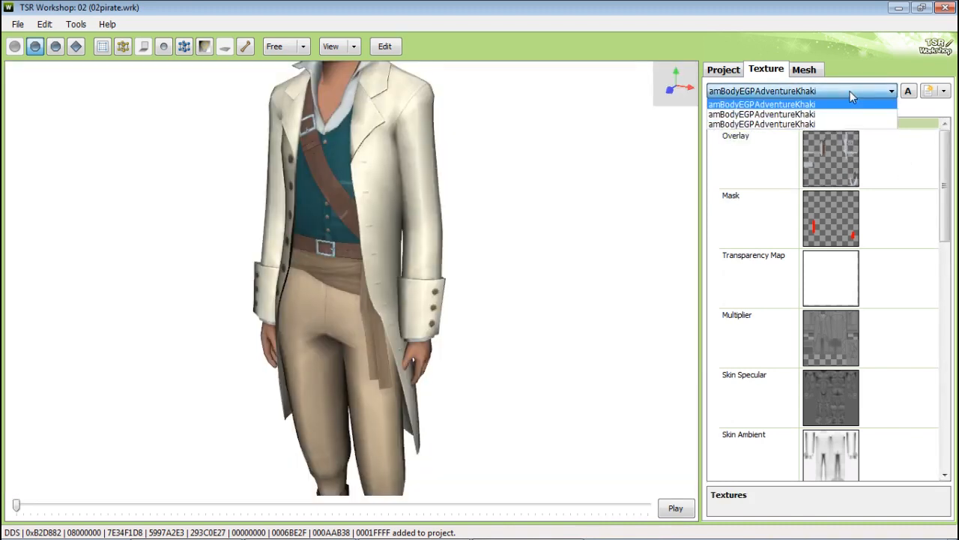
left_click(852, 96)
left_click(908, 154)
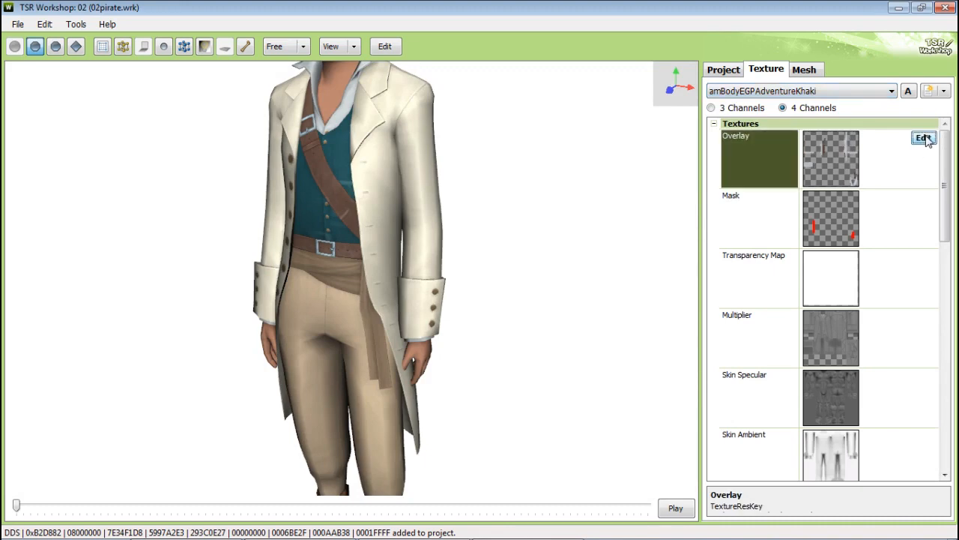
left_click(924, 138)
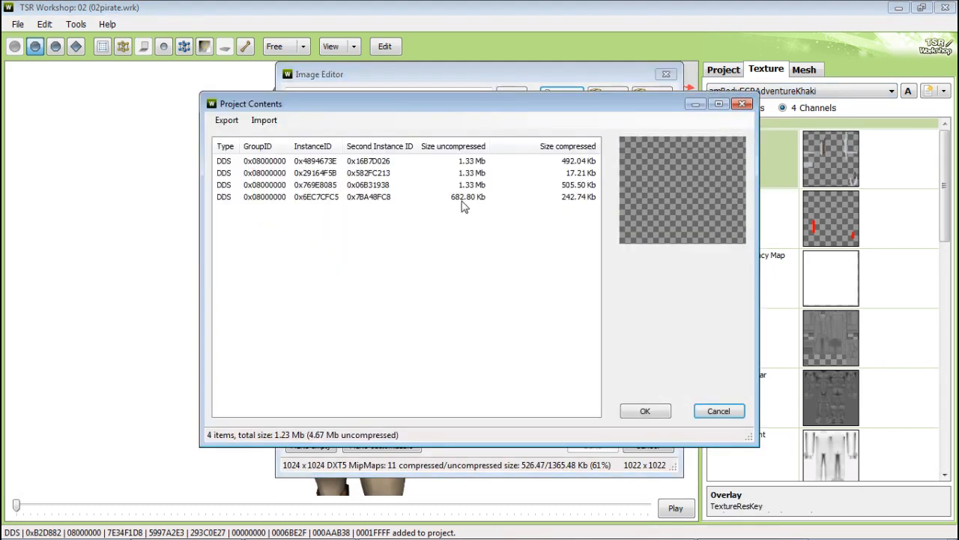
left_click(462, 198)
left_click(473, 163, "shift")
right_click(484, 182)
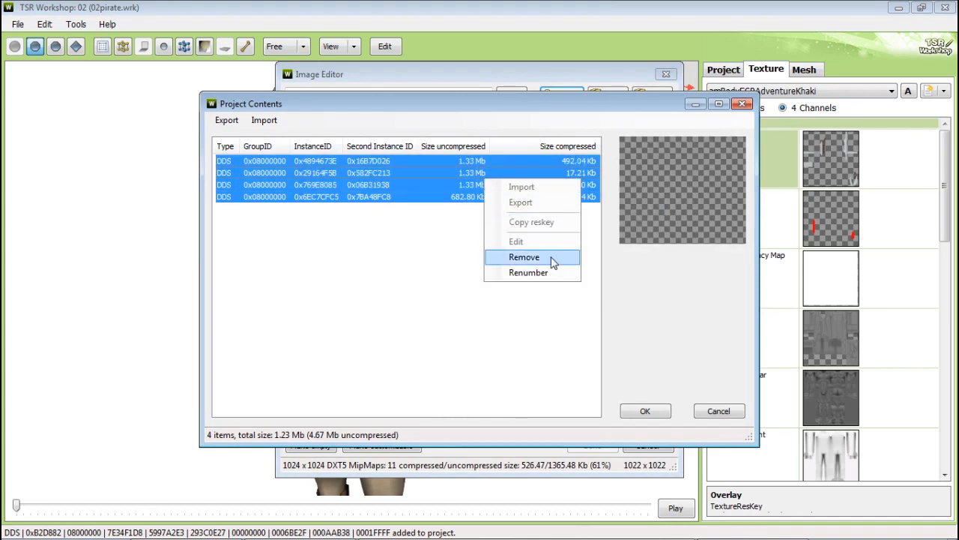
left_click(553, 258)
left_click(487, 333)
left_click(718, 410)
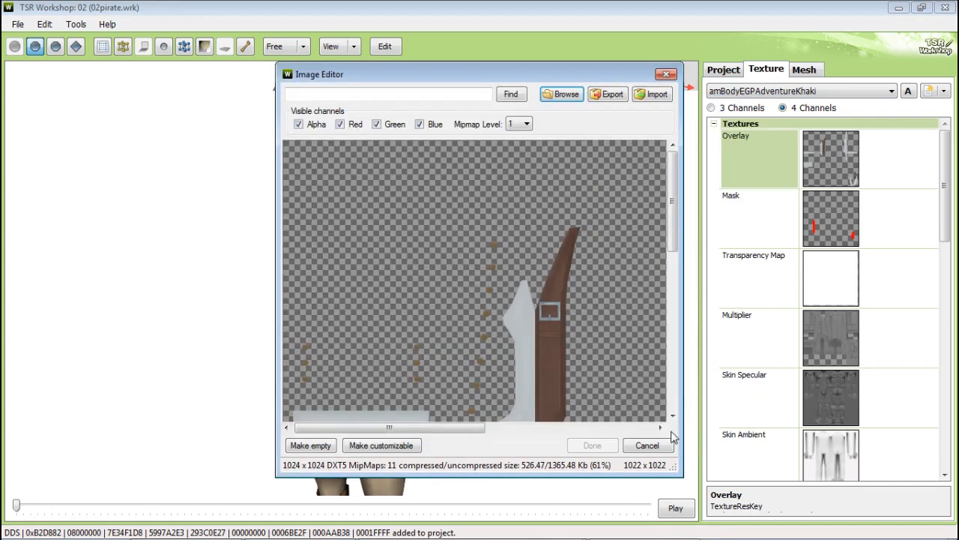
left_click(649, 446)
Step: Add a new texture resource for the Overlay by importing overlay.dds from the COOL4-02 folder
left_click(923, 138)
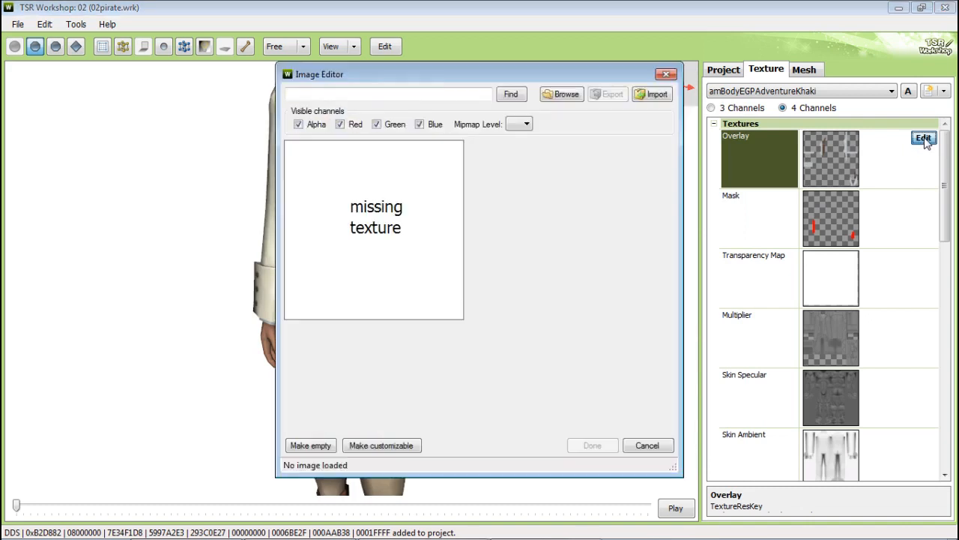
left_click(652, 94)
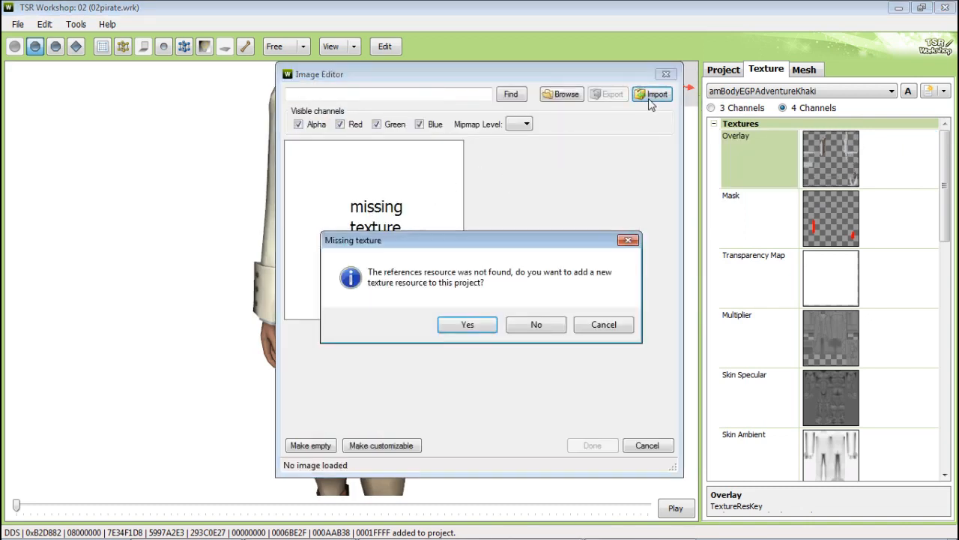
left_click(467, 324)
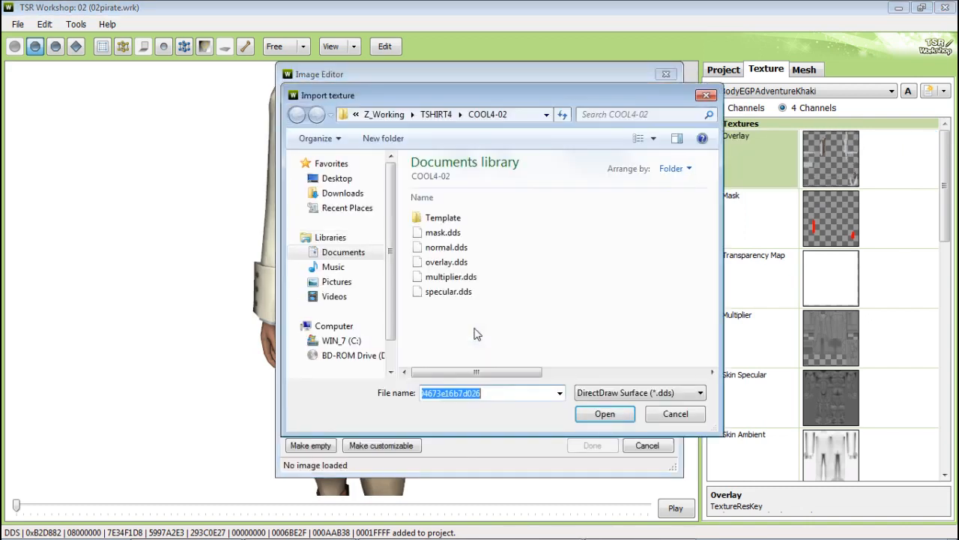
double_click(469, 264)
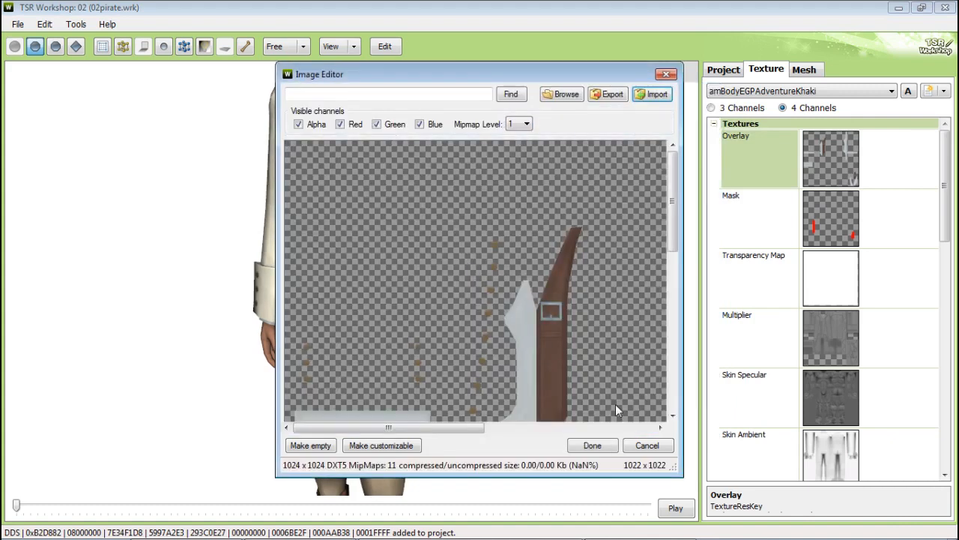
left_click(609, 448)
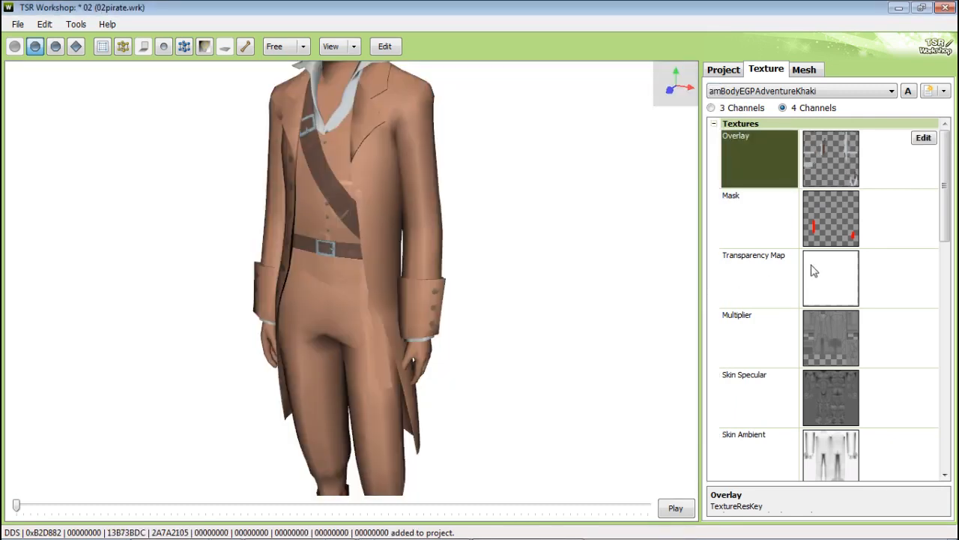
Step: Add a new texture resource for the Mask by importing mask.dds
left_click(917, 219)
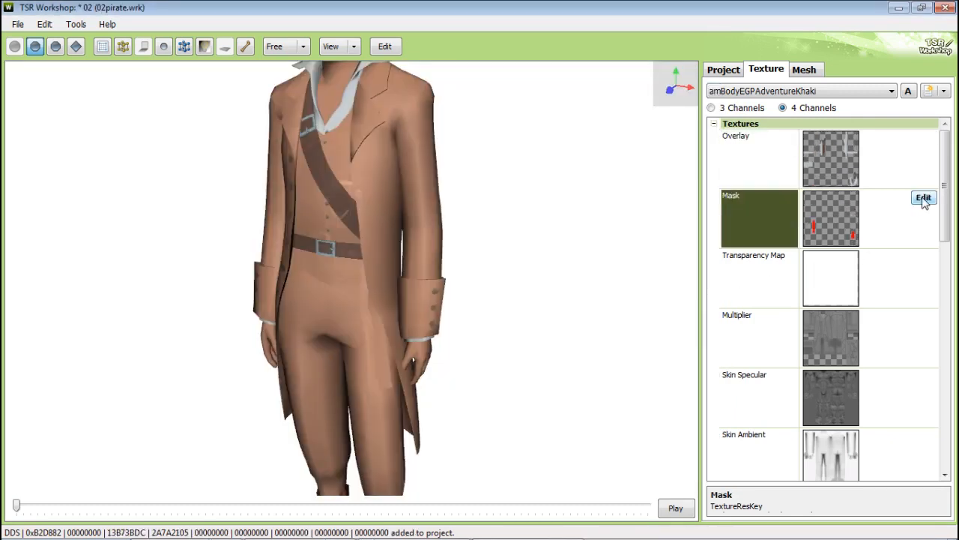
left_click(925, 200)
left_click(651, 96)
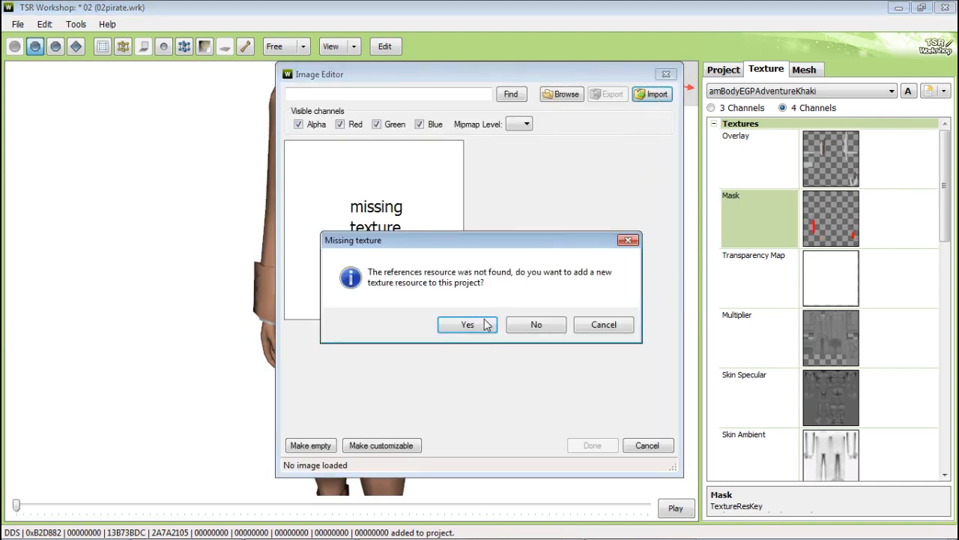
left_click(445, 324)
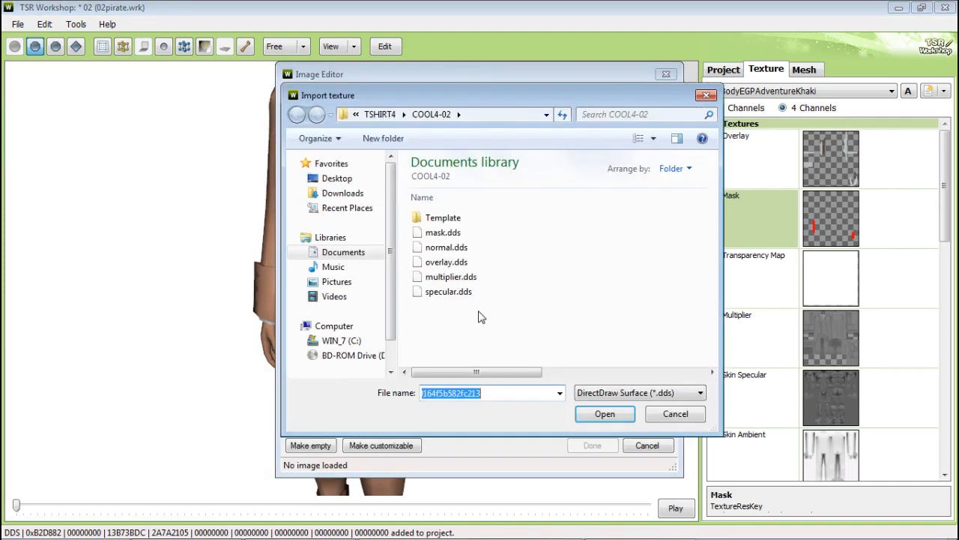
double_click(449, 233)
left_click(592, 445)
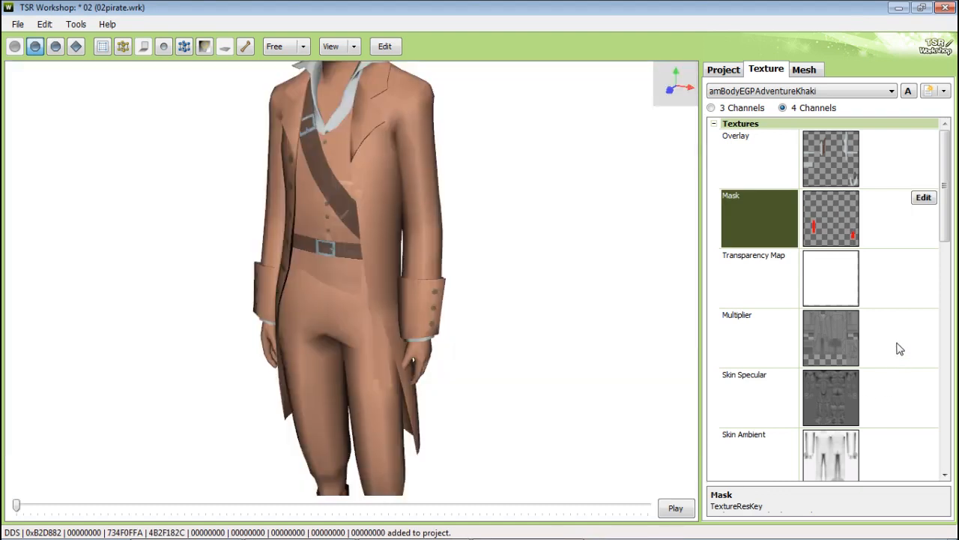
Step: Add a new texture resource for the Multiplier by importing multiplier.dds
left_click(900, 338)
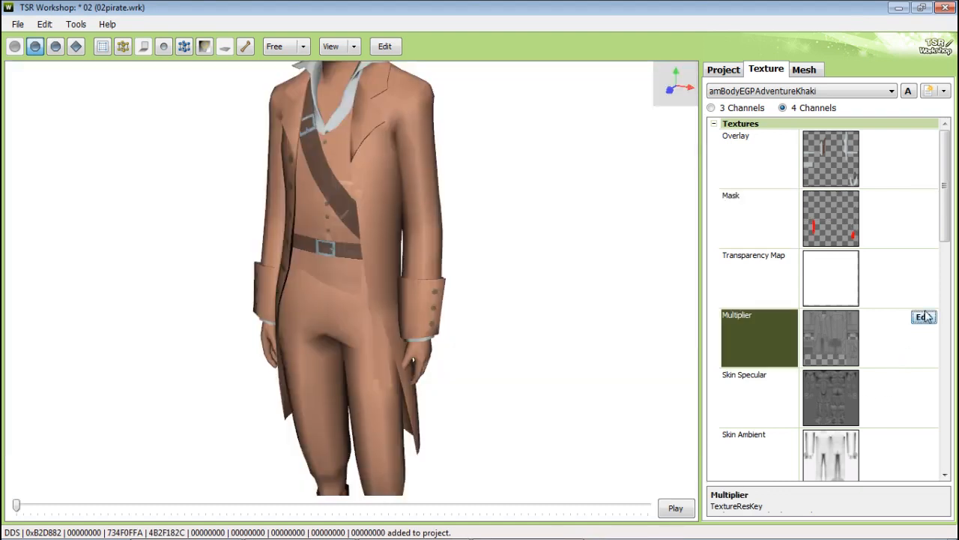
left_click(923, 317)
left_click(658, 95)
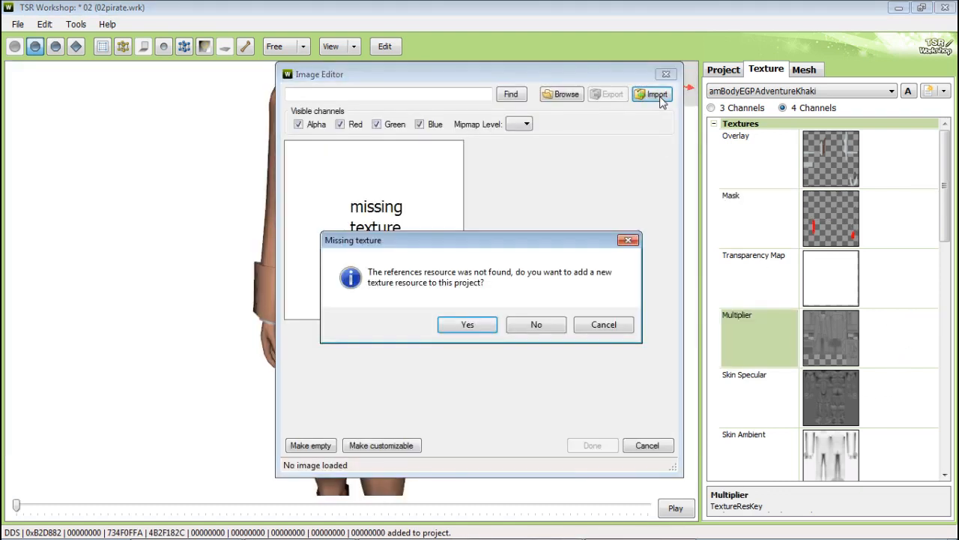
left_click(475, 324)
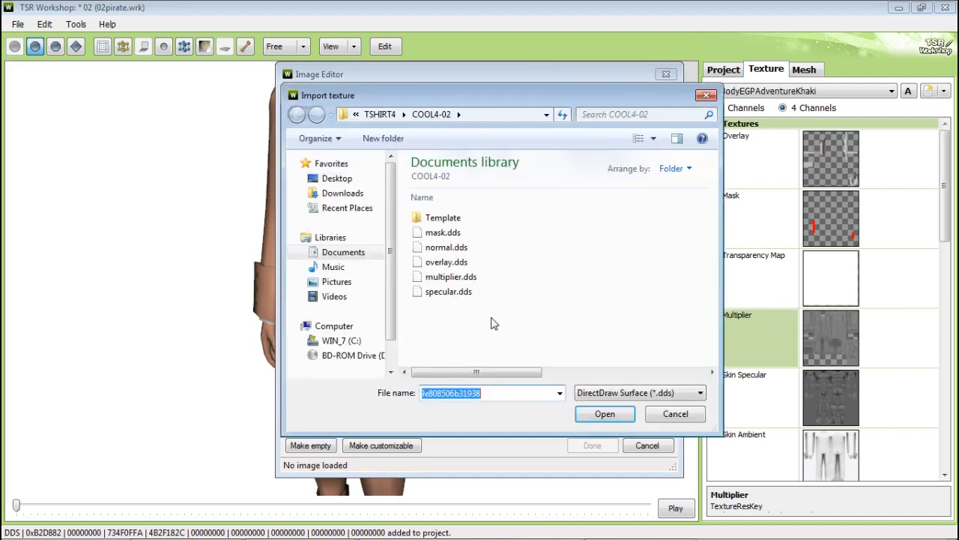
double_click(473, 277)
left_click(591, 445)
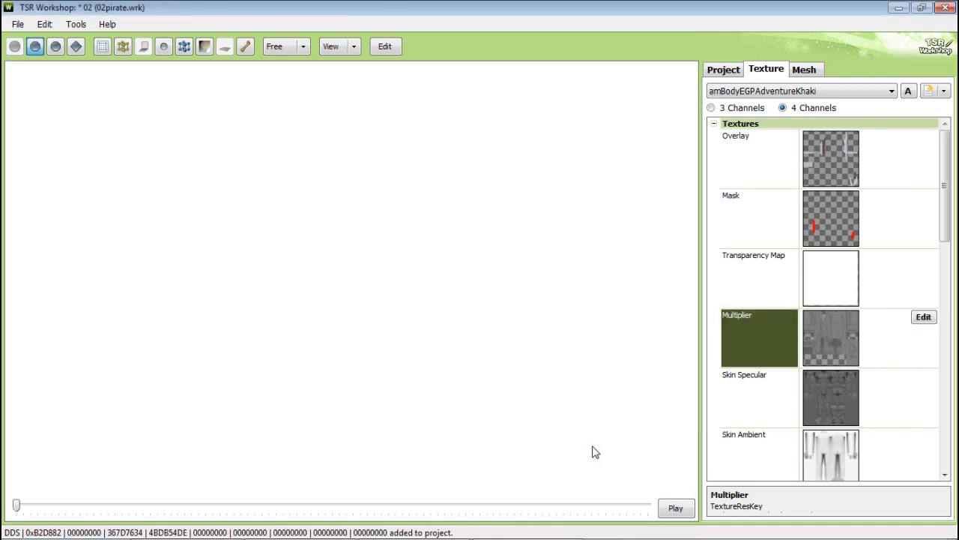
Step: Add a new texture resource for the Clothing Specular by importing specular.dds
left_click_drag(946, 230, 946, 278)
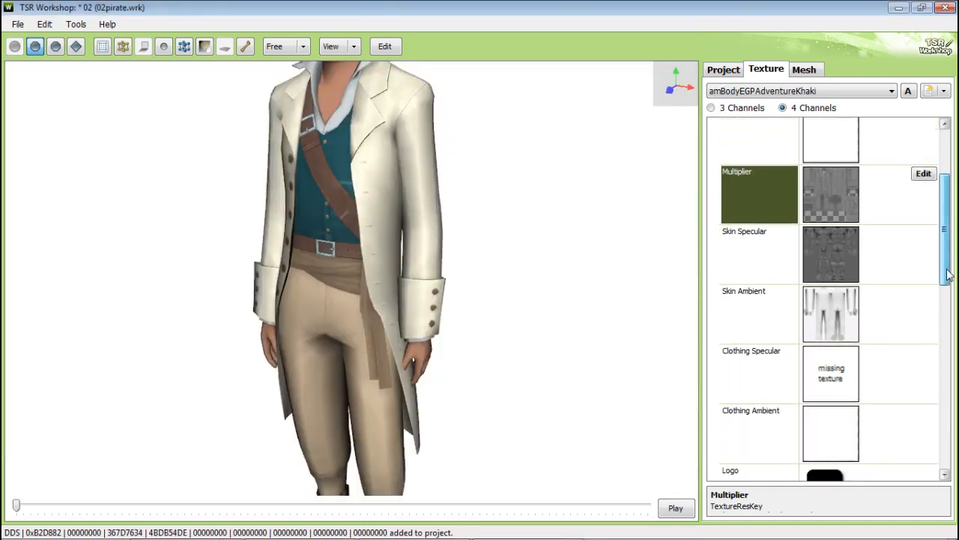
left_click(893, 367)
left_click(924, 352)
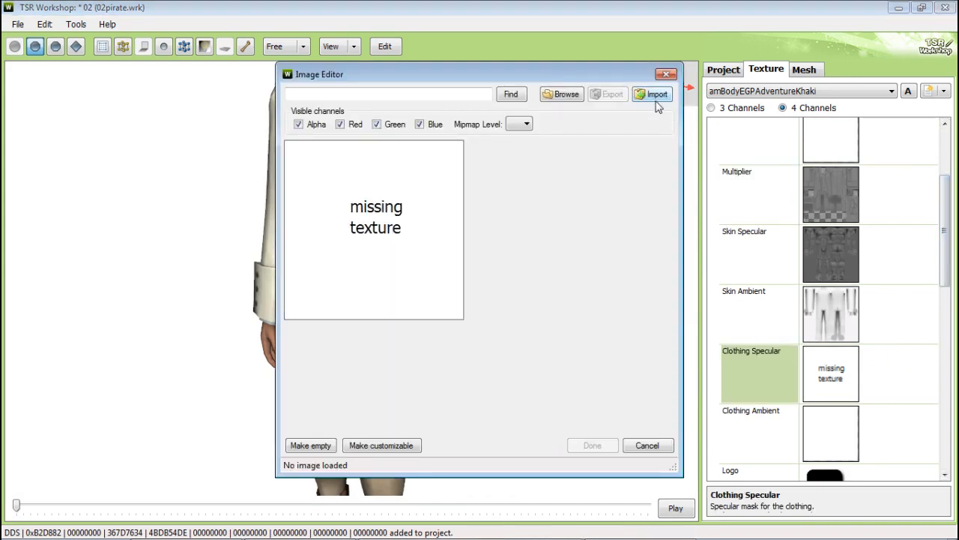
left_click(654, 95)
left_click(493, 324)
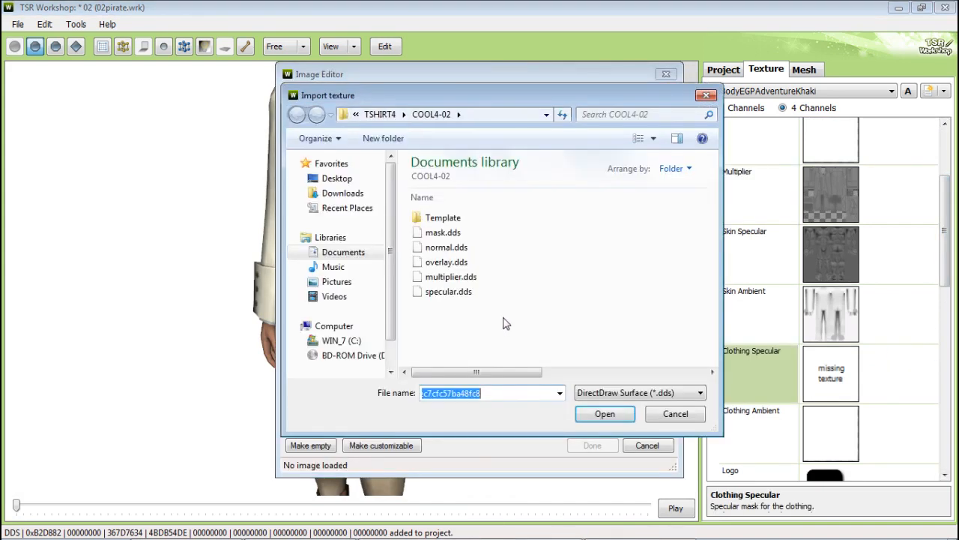
left_click(463, 293)
double_click(463, 293)
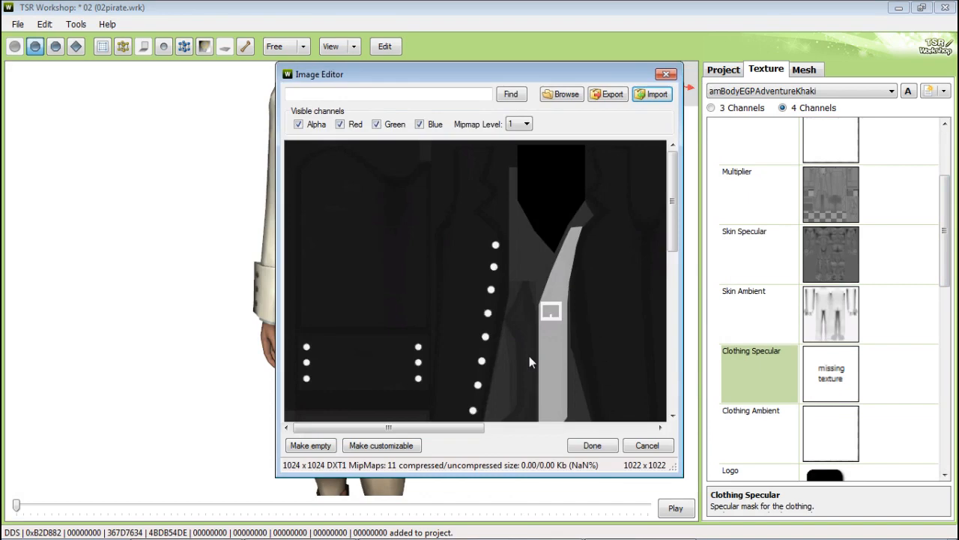
left_click(591, 445)
Step: Switch to the next variation and assign the first project texture, the overlay, as its Overlay
left_click_drag(450, 305, 440, 284)
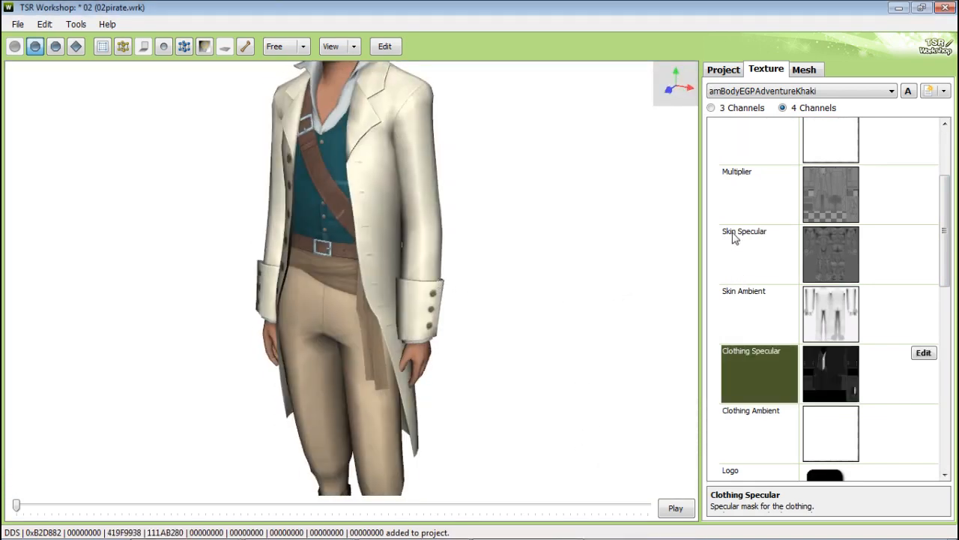
left_click(760, 91)
left_click(742, 123)
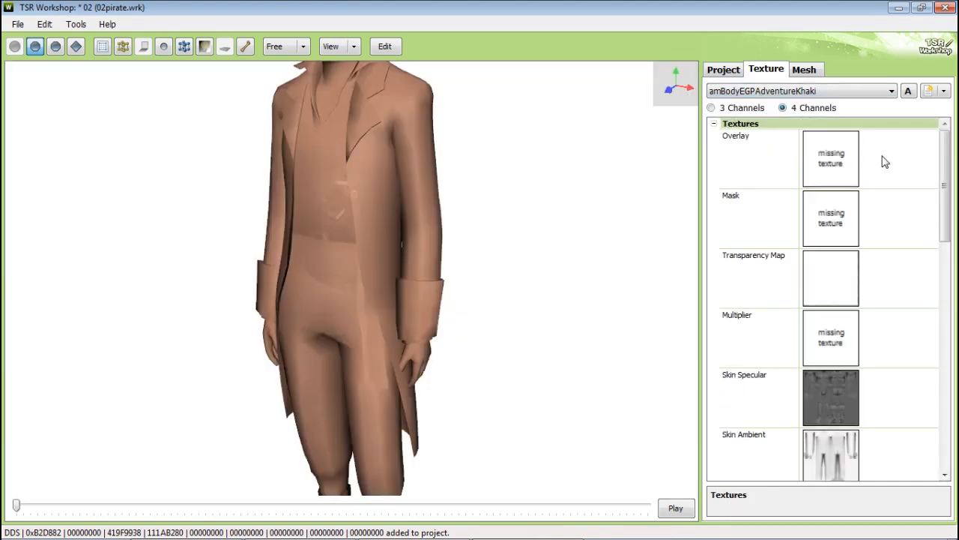
left_click(909, 154)
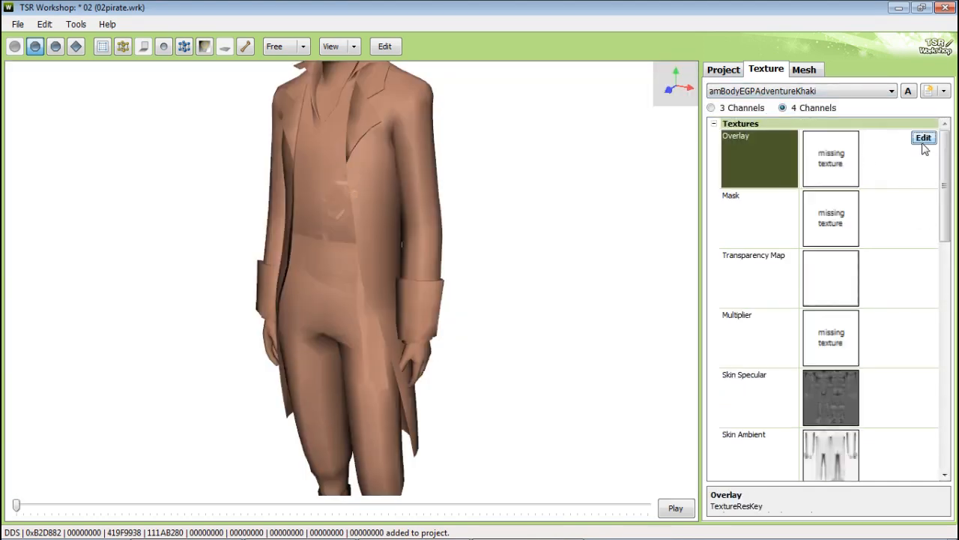
left_click(925, 145)
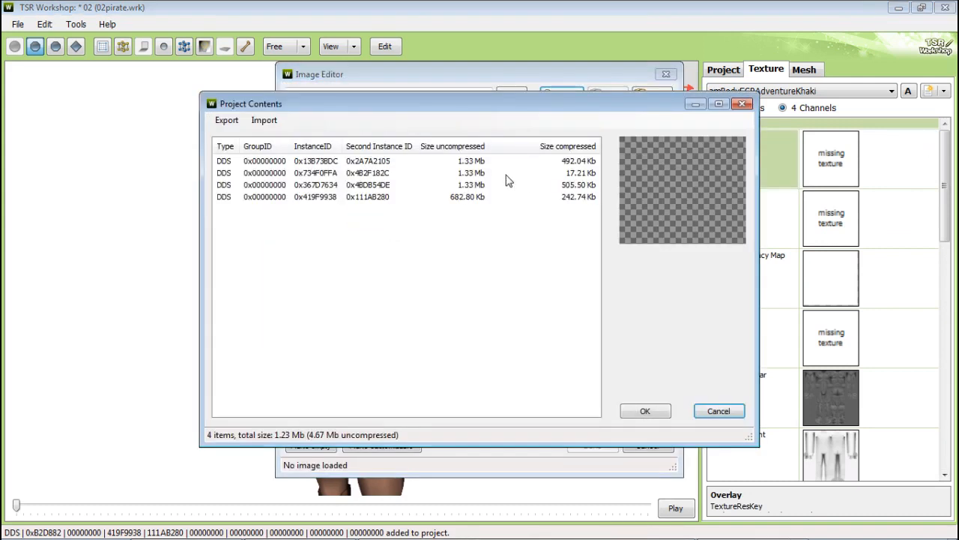
left_click(469, 162)
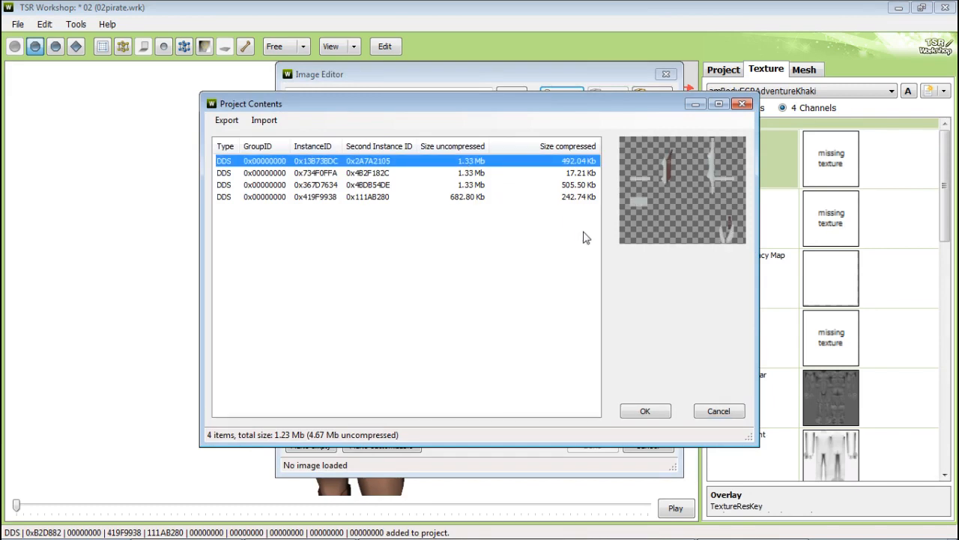
left_click(645, 410)
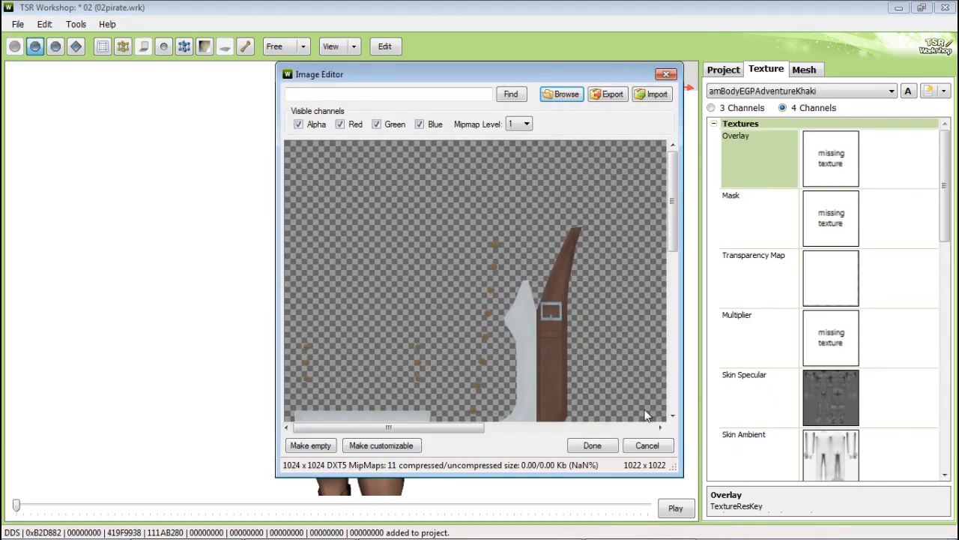
left_click(592, 445)
Step: Assign the second project texture, the mask, as this variation's Mask
left_click(926, 208)
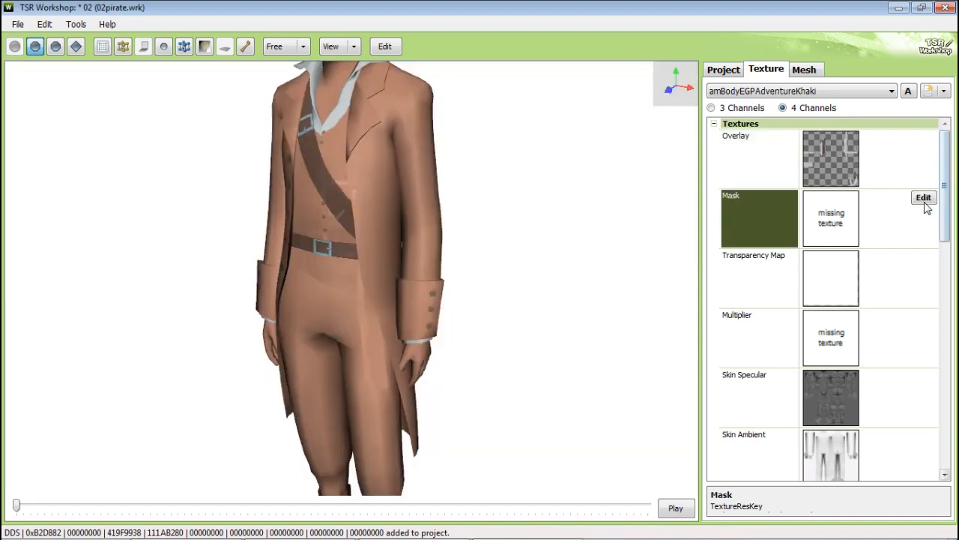
left_click(925, 200)
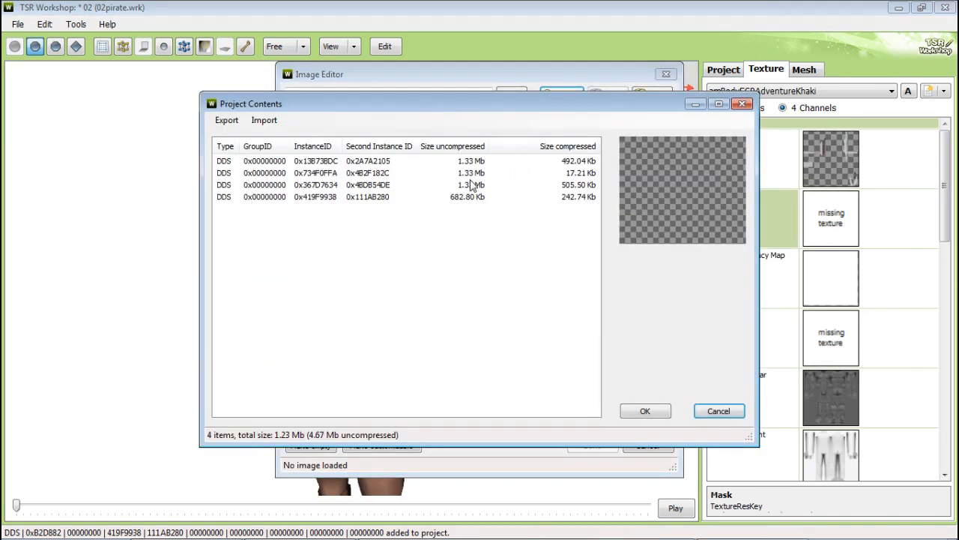
left_click(474, 185)
left_click(476, 172)
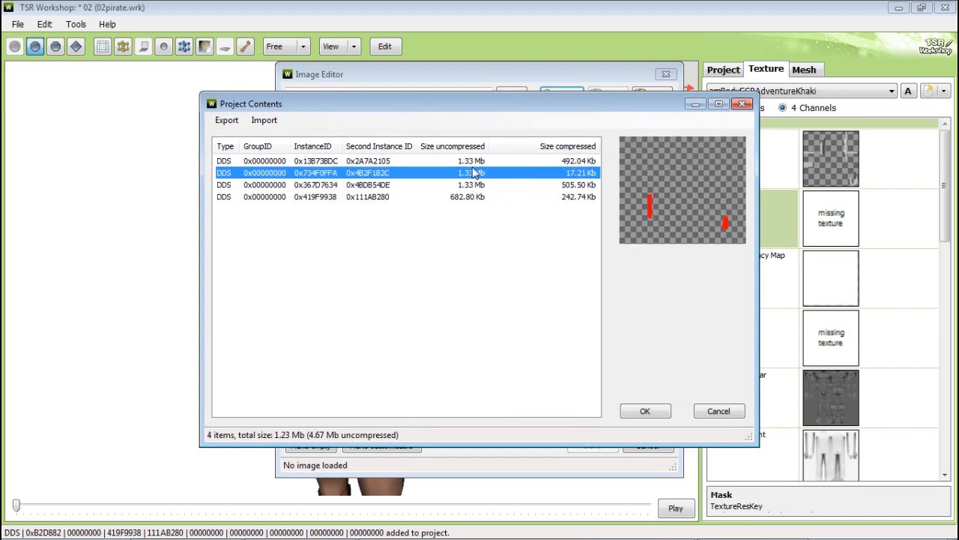
left_click(652, 416)
left_click(598, 448)
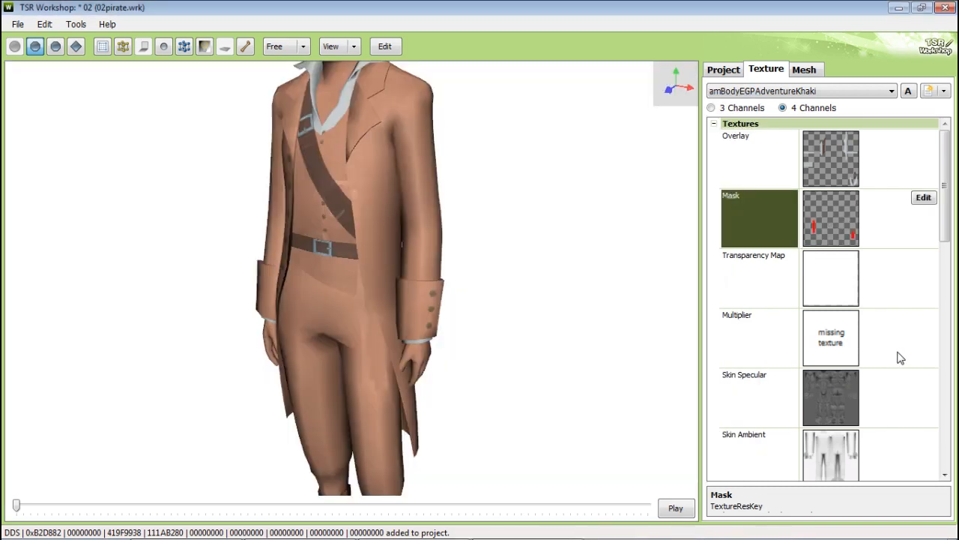
Step: Assign the third project texture, the multiplier, as this variation's Multiplier
left_click(922, 331)
left_click(923, 318)
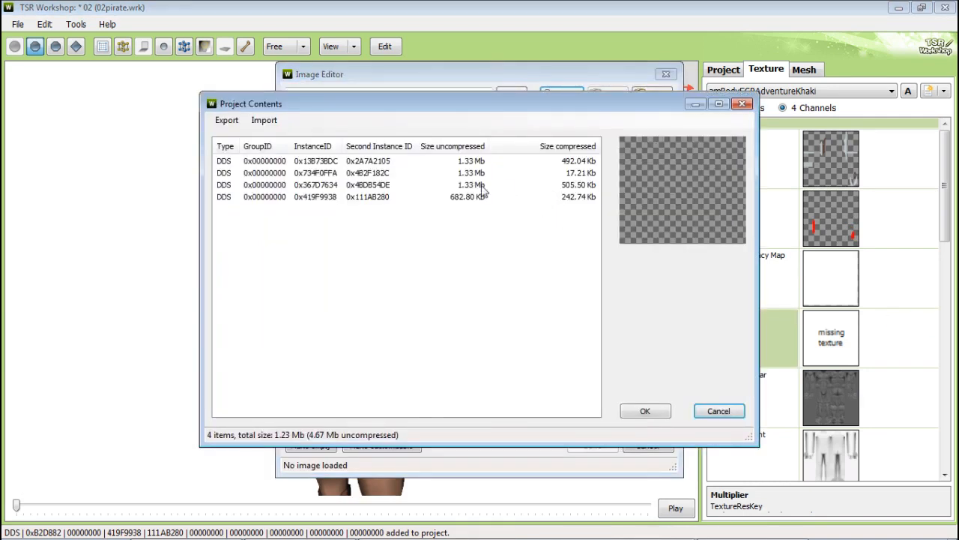
left_click(483, 185)
left_click(646, 411)
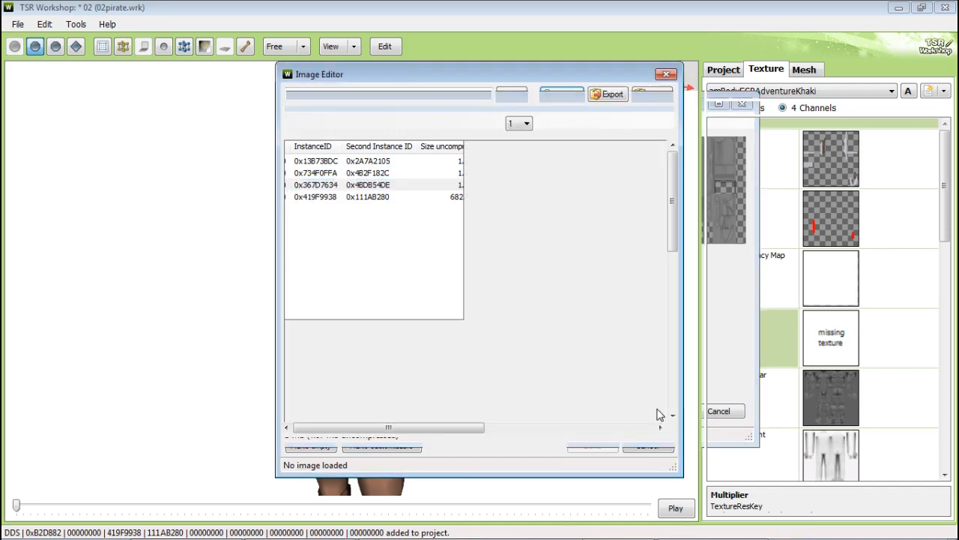
left_click(611, 446)
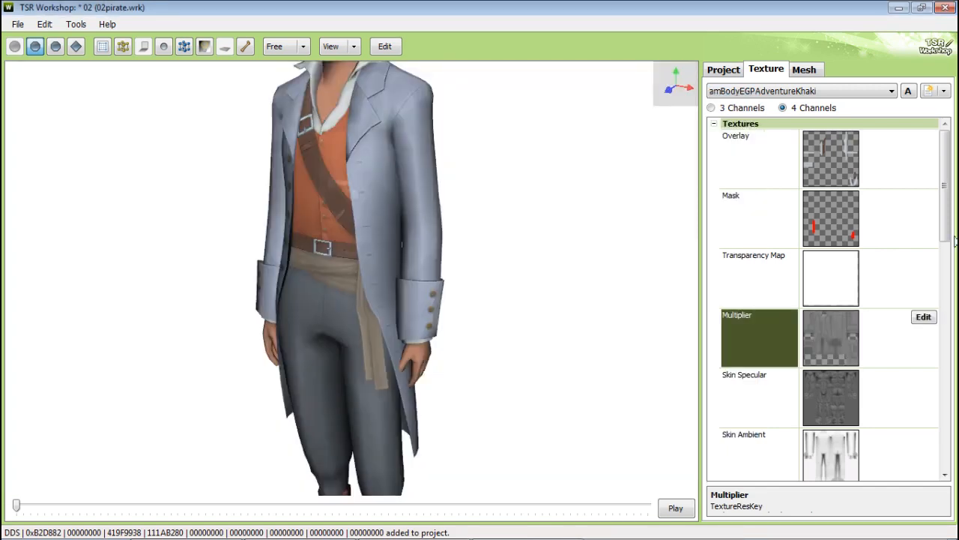
Step: Assign the fourth project texture, the specular, as this variation's Clothing Specular
scroll(853, 359, "down", 3)
left_click(920, 393)
left_click(921, 391)
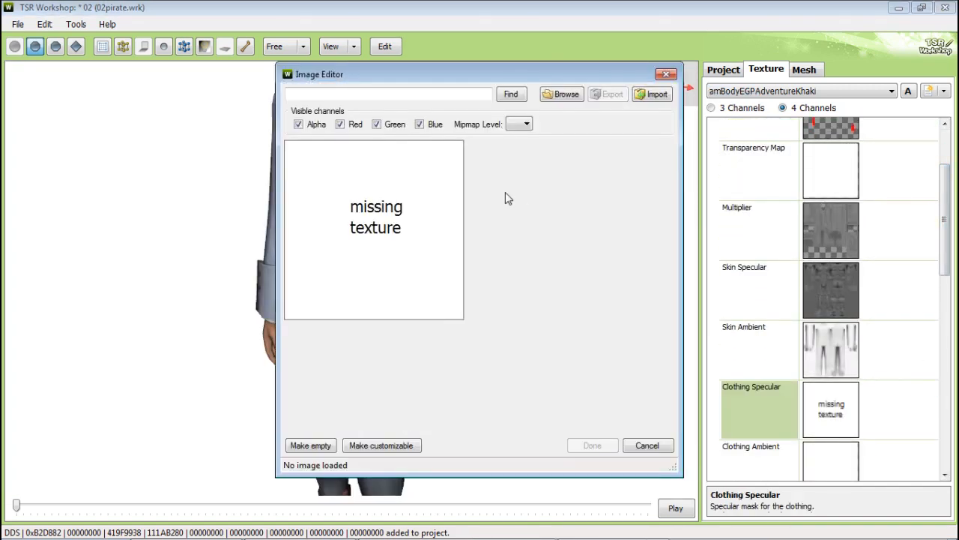
left_click(564, 94)
left_click(466, 193)
left_click(646, 411)
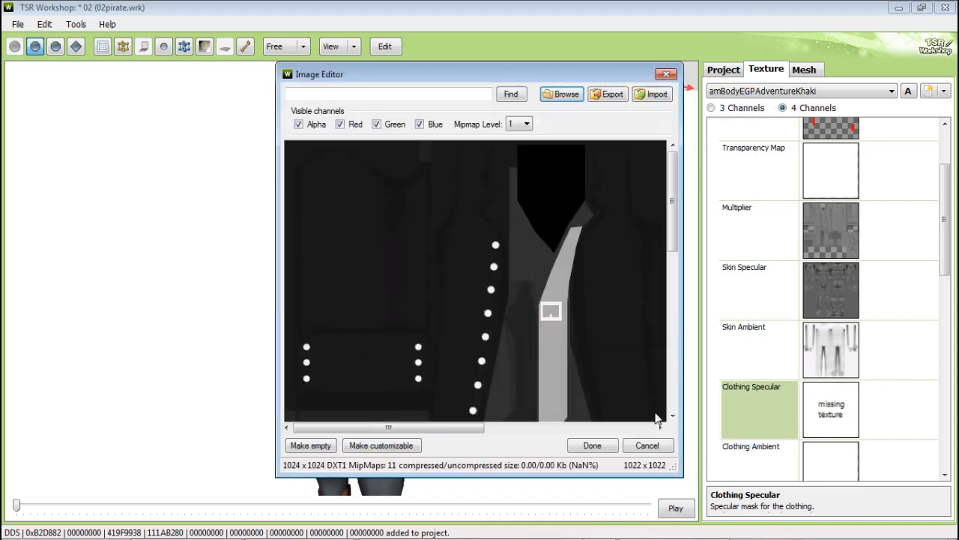
left_click(611, 447)
Step: Switch to the third variation and assign the first project texture, the overlay, as its Overlay
left_click(809, 92)
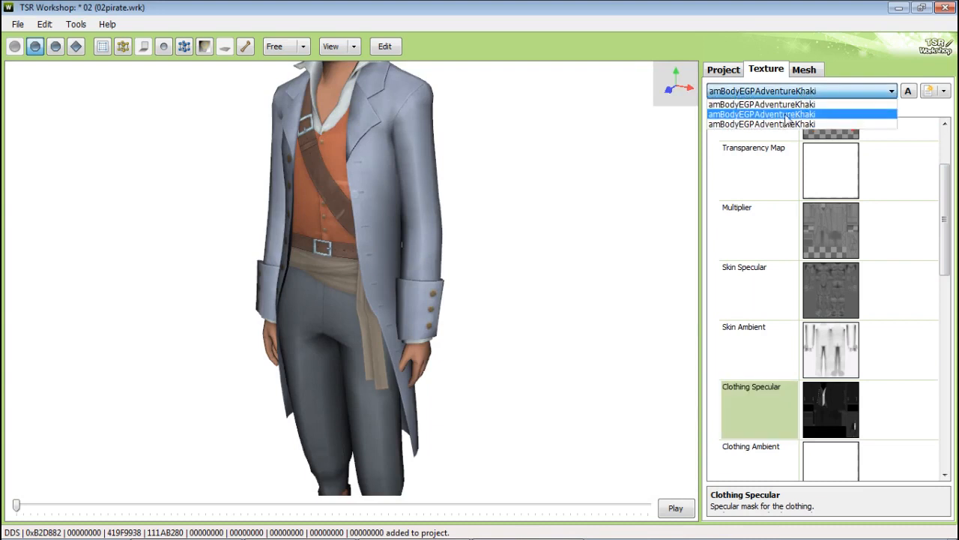
left_click(779, 124)
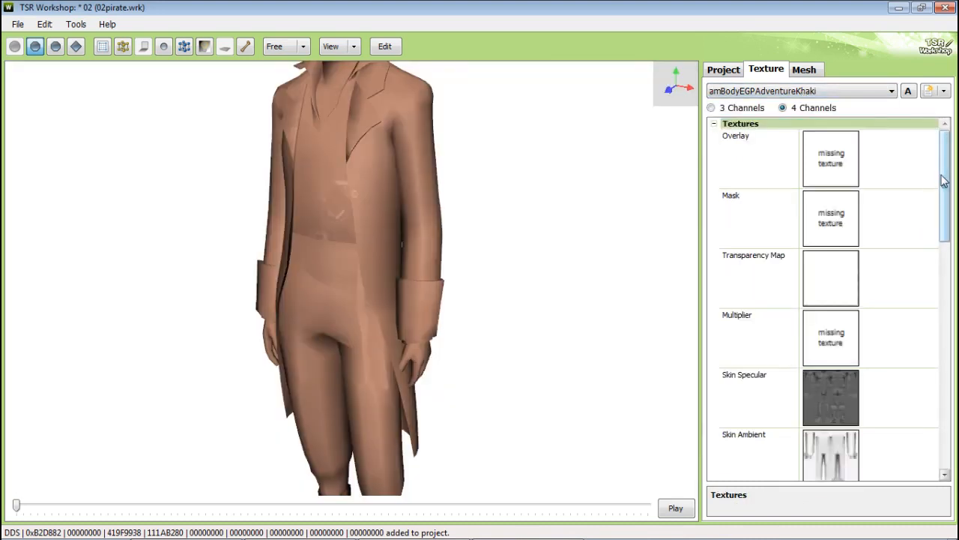
left_click(926, 138)
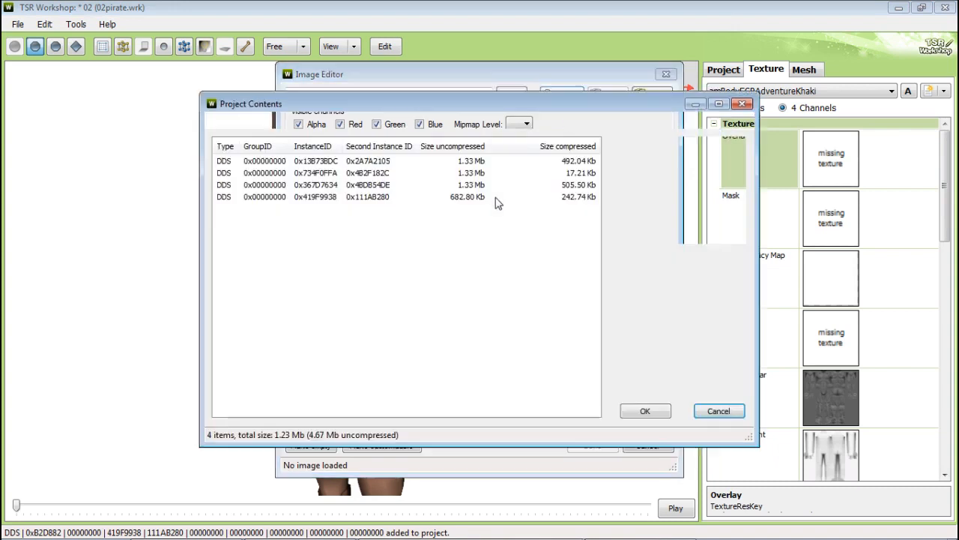
left_click(465, 161)
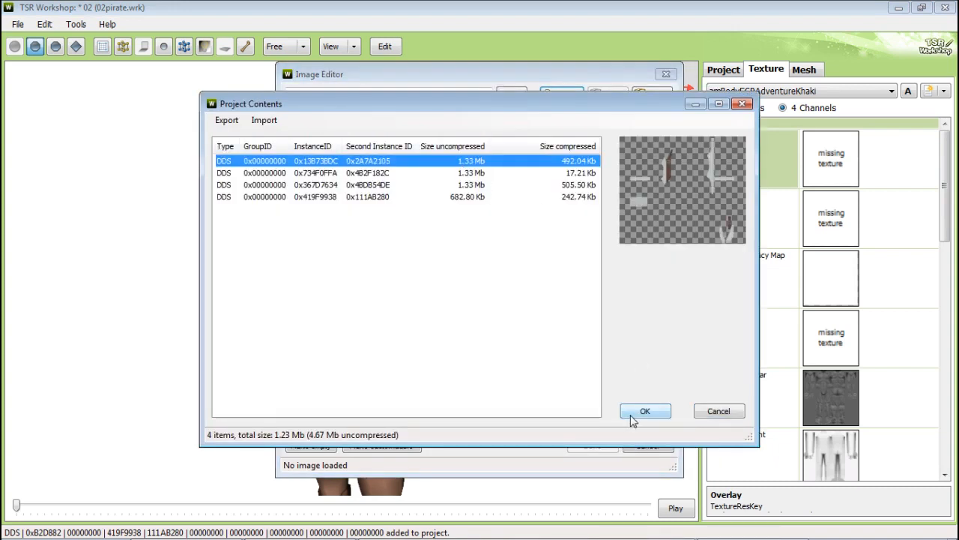
left_click(643, 411)
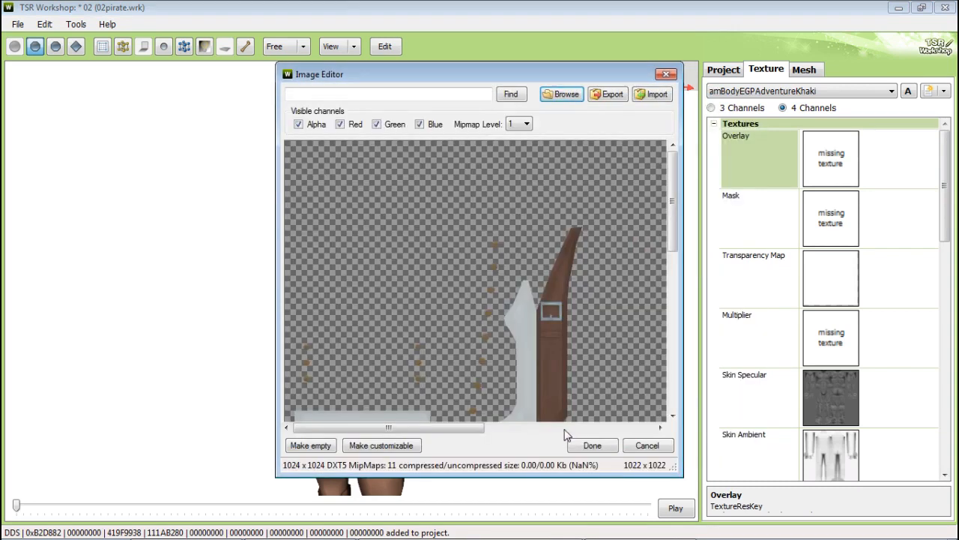
left_click(592, 448)
Step: Assign the second project texture, the mask, as the third variation's Mask
left_click(895, 207)
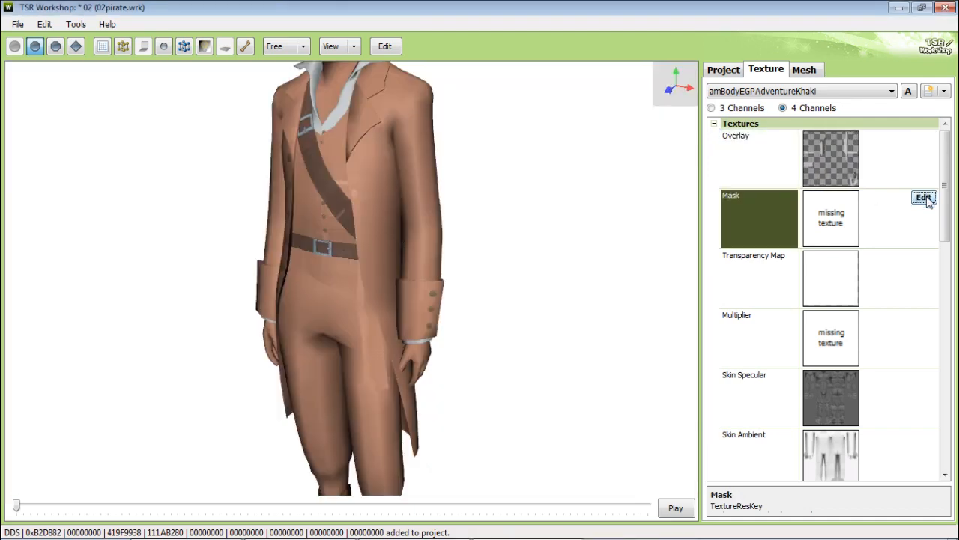
left_click(924, 197)
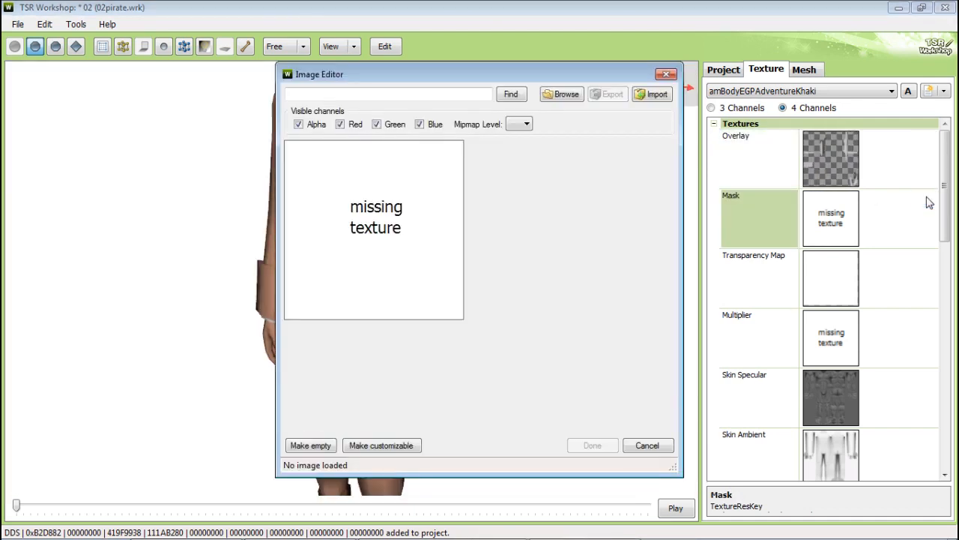
left_click(567, 95)
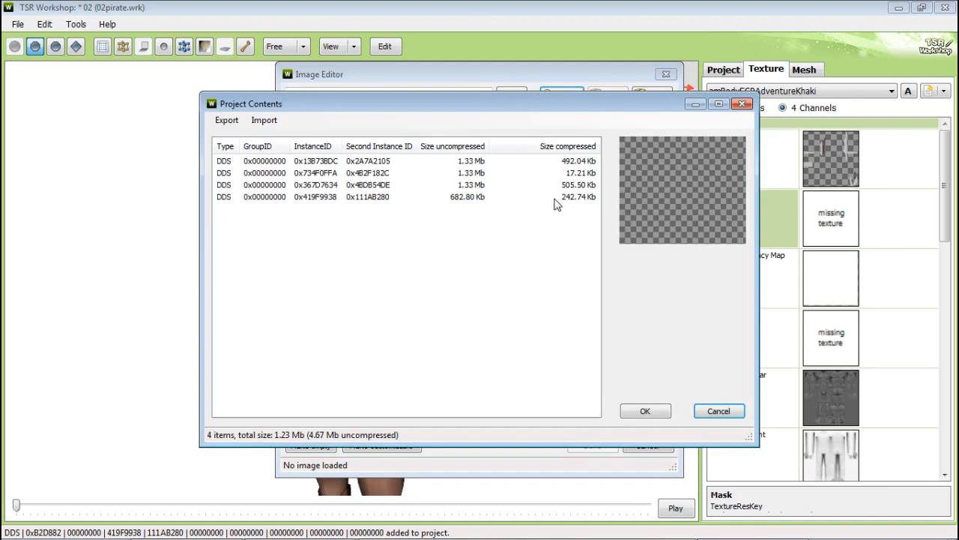
left_click(462, 173)
left_click(642, 411)
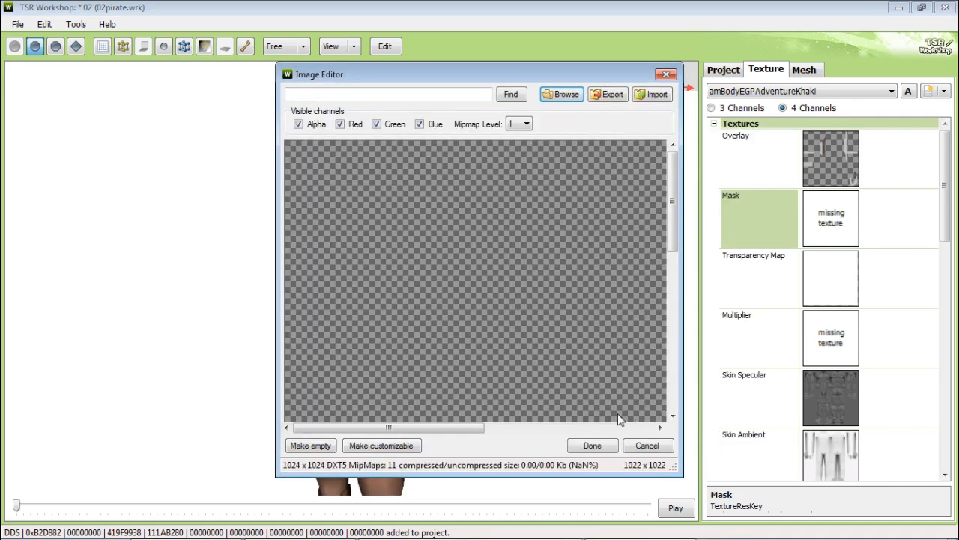
left_click(593, 446)
Step: Assign the third project texture, the multiplier, as the third variation's Multiplier
left_click(909, 328)
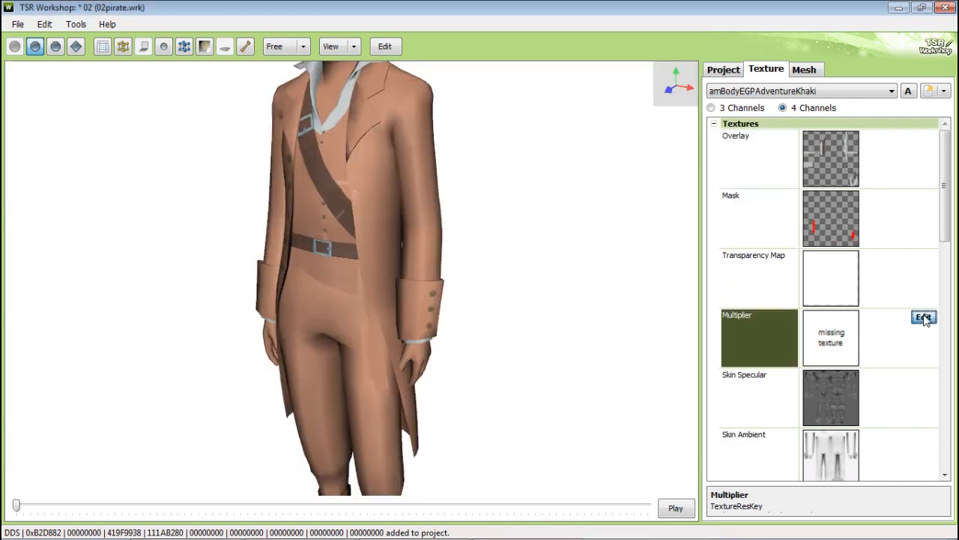
left_click(924, 317)
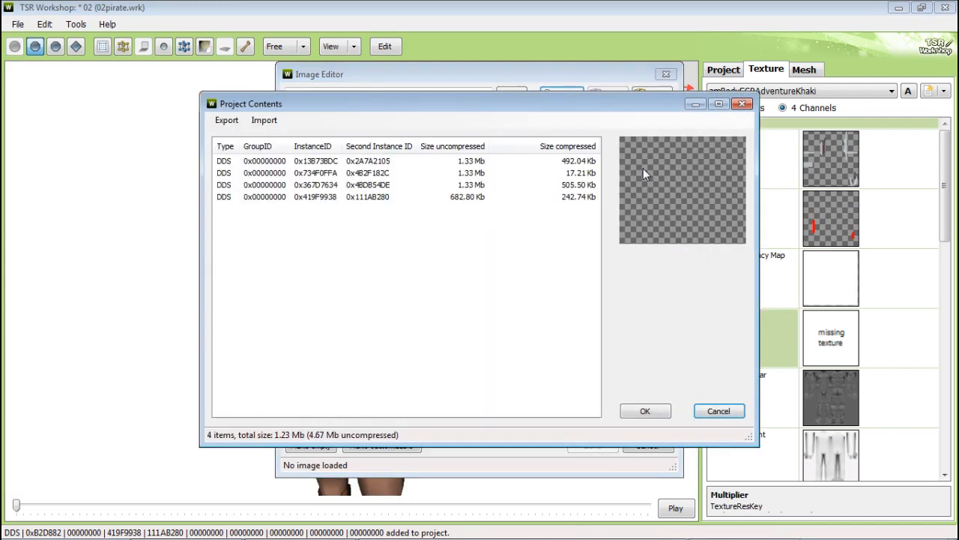
left_click(482, 185)
left_click(630, 411)
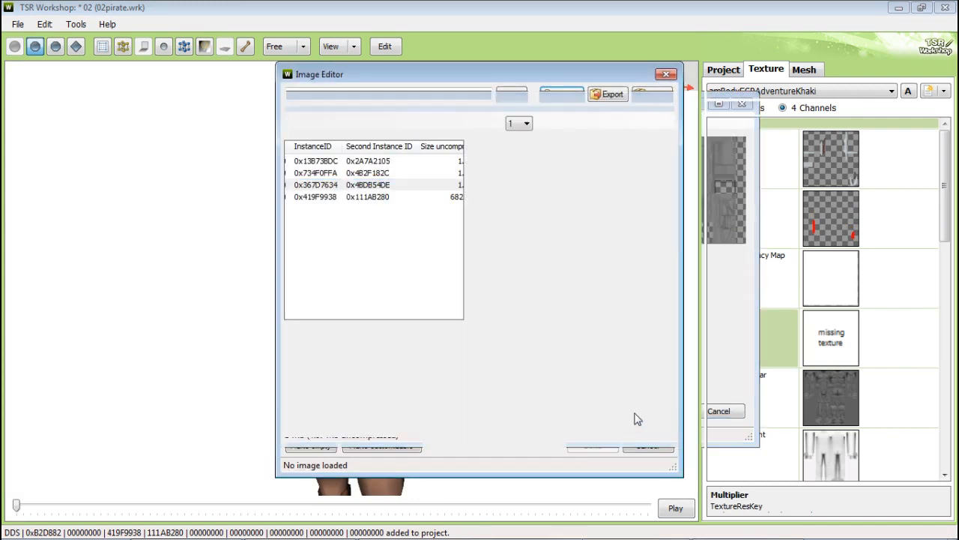
left_click(589, 446)
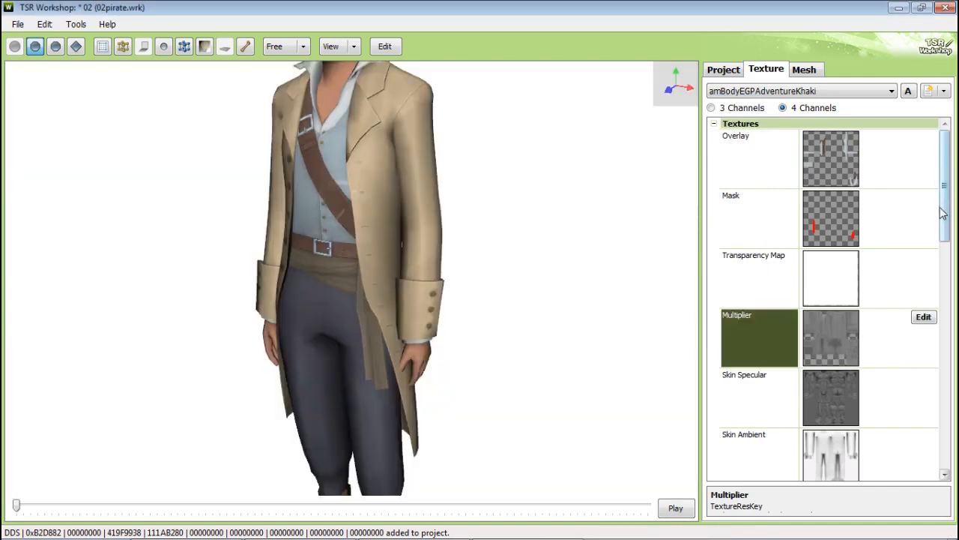
Step: Assign the fourth project texture, the specular, as the third variation's Clothing Specular
left_click_drag(942, 216, 943, 240)
left_click(889, 428)
left_click(925, 412)
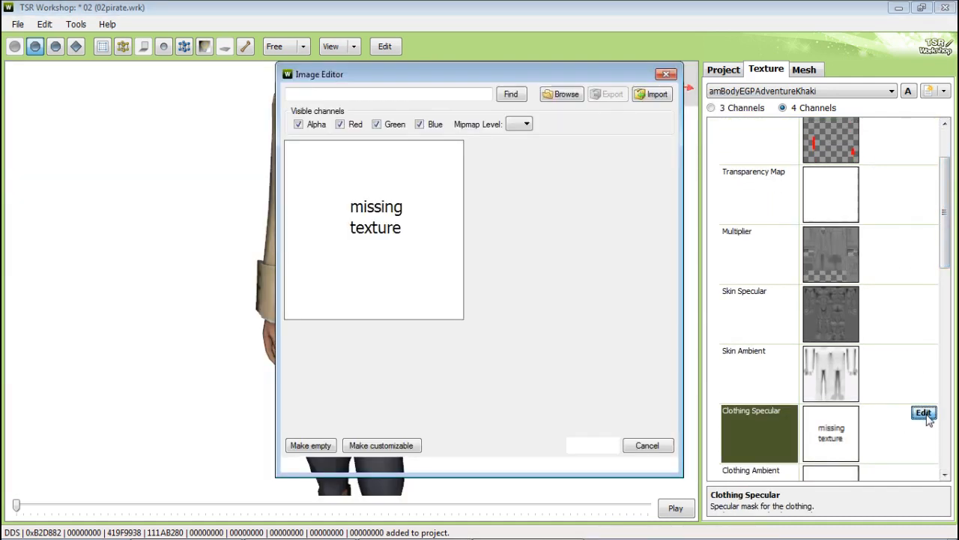
left_click(559, 95)
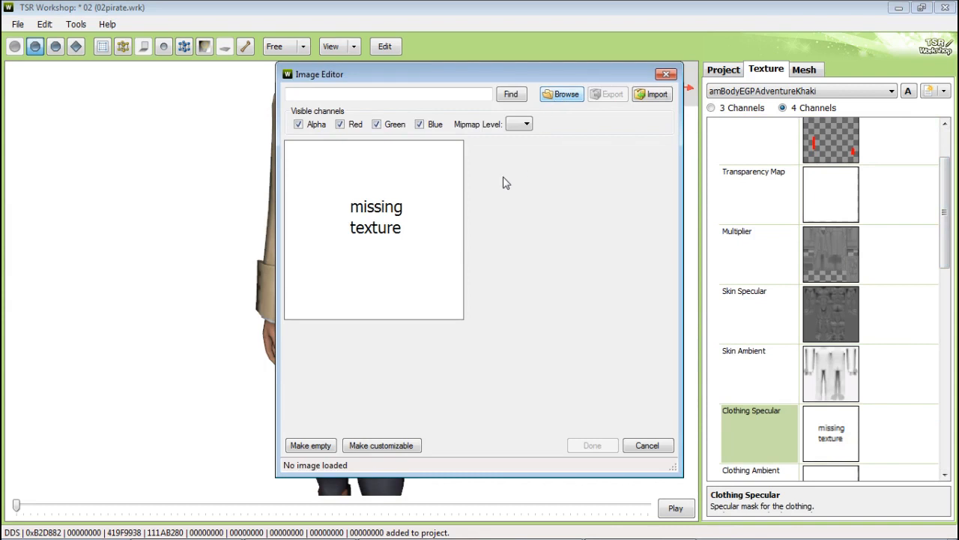
left_click(480, 196)
left_click(646, 411)
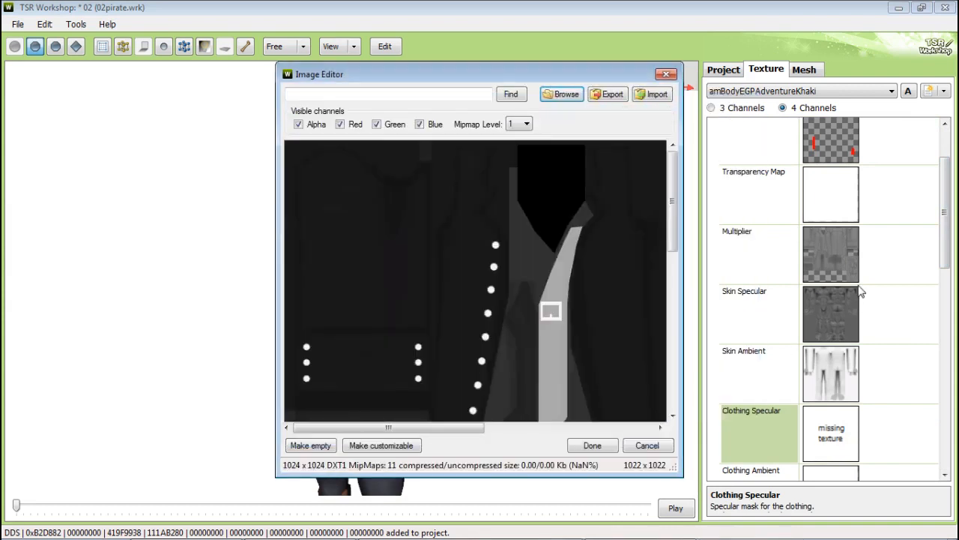
left_click(593, 445)
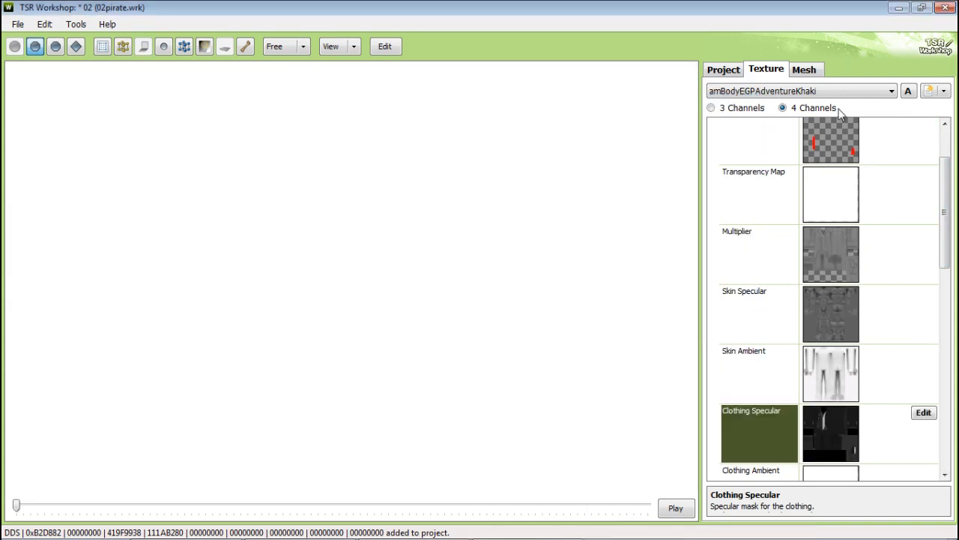
Step: Switch to the first variation, open its mesh material, and import a new Normal map texture file
left_click(753, 91)
left_click(789, 109)
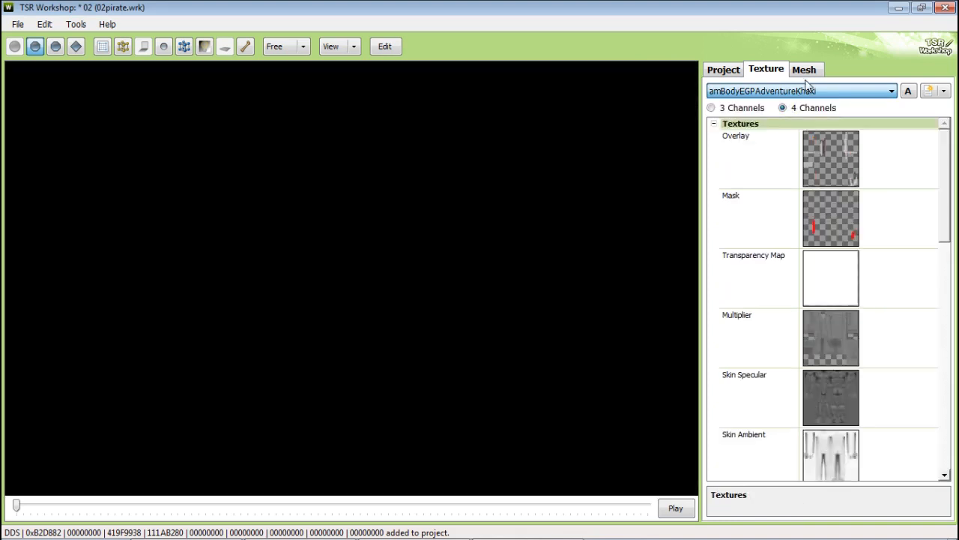
left_click(805, 70)
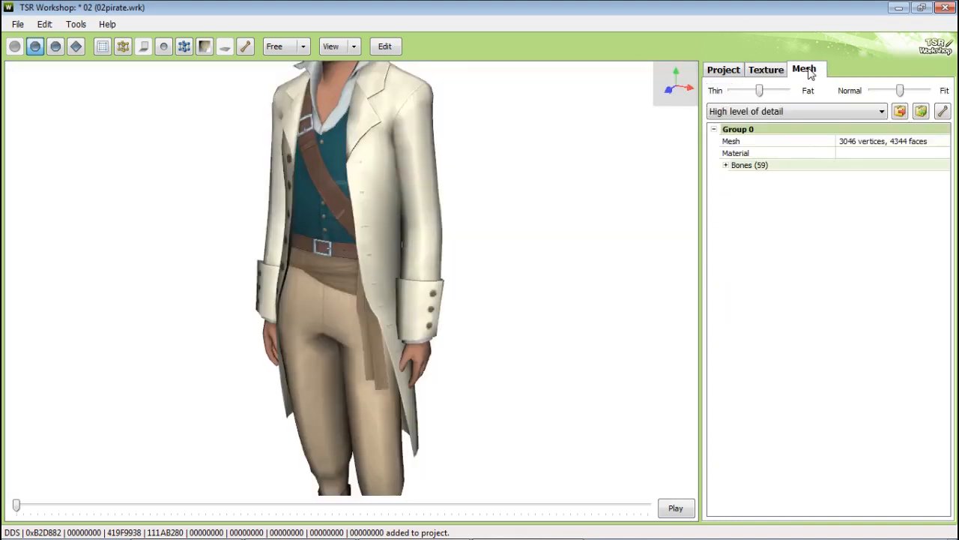
left_click(938, 159)
left_click(941, 157)
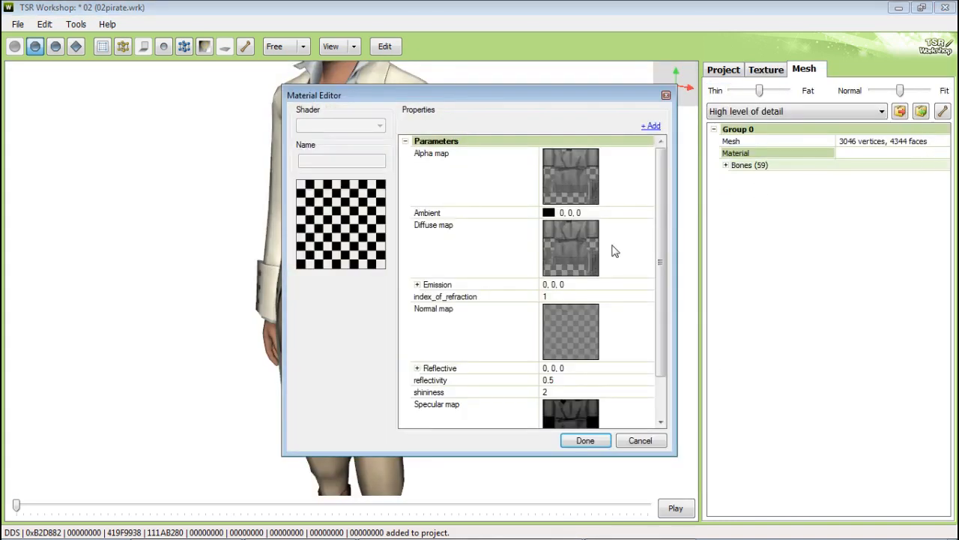
left_click(629, 337)
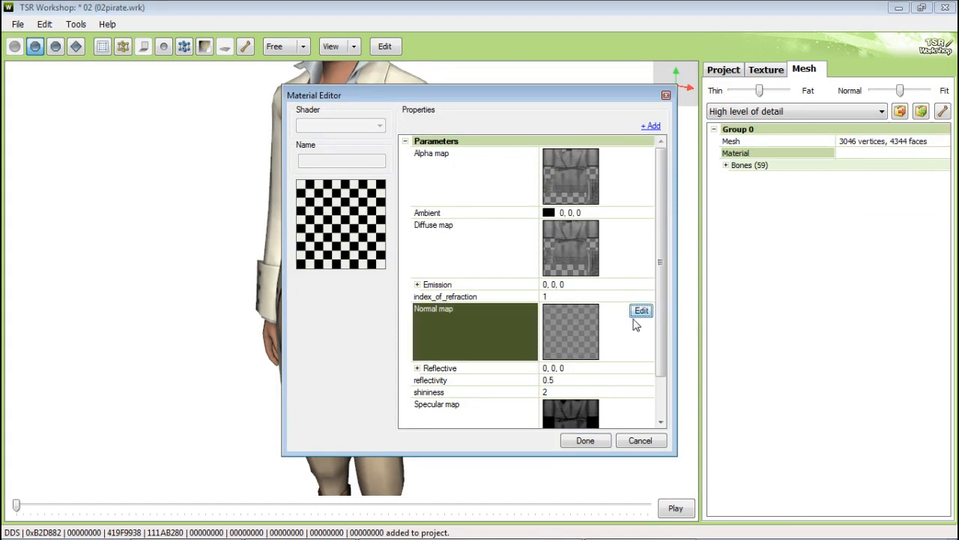
left_click(638, 315)
left_click(643, 94)
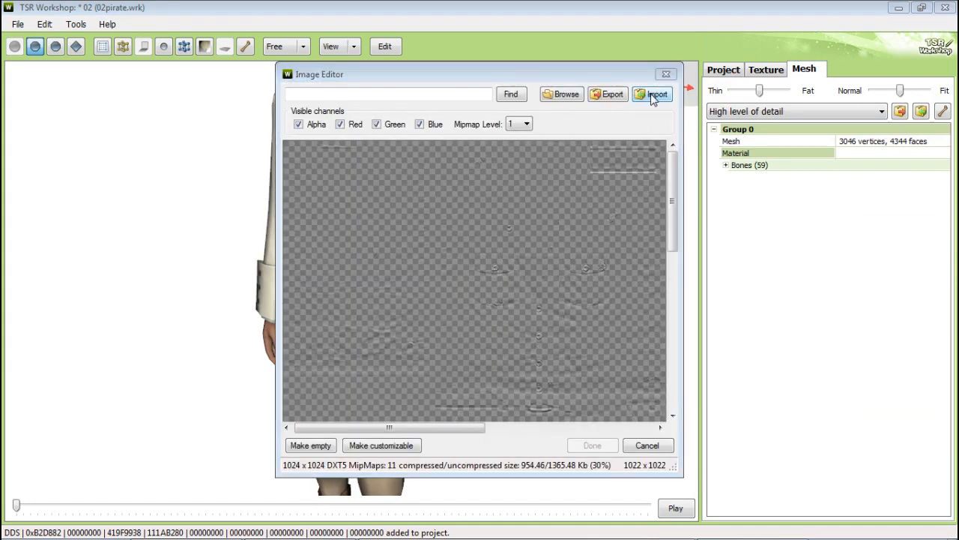
left_click(449, 250)
double_click(450, 253)
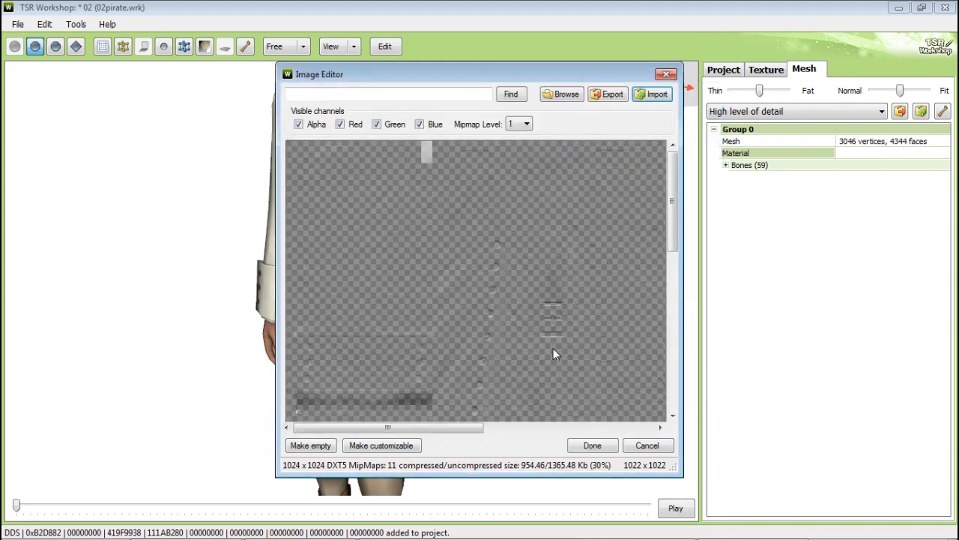
left_click(592, 444)
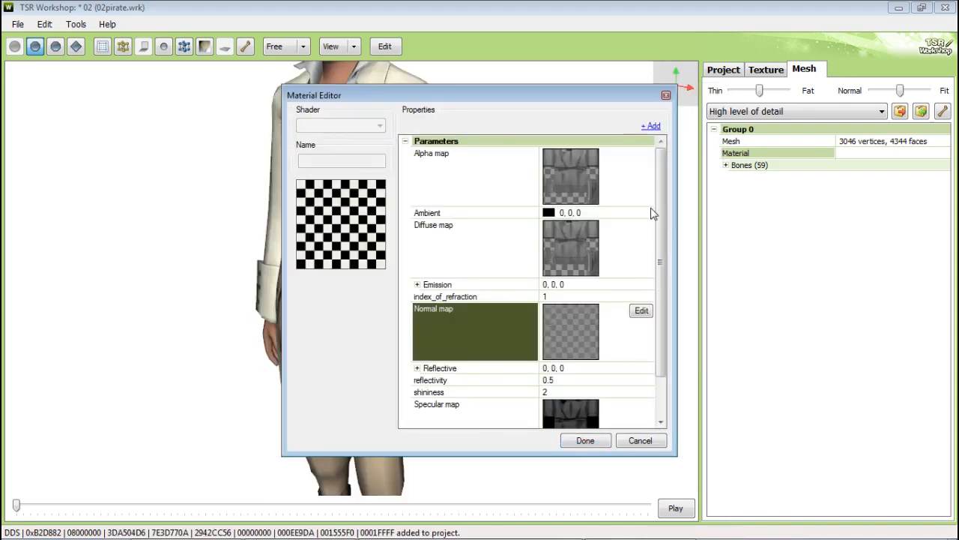
Step: Assign the third project texture, the multiplier, as the material's Alpha map
left_click(645, 178)
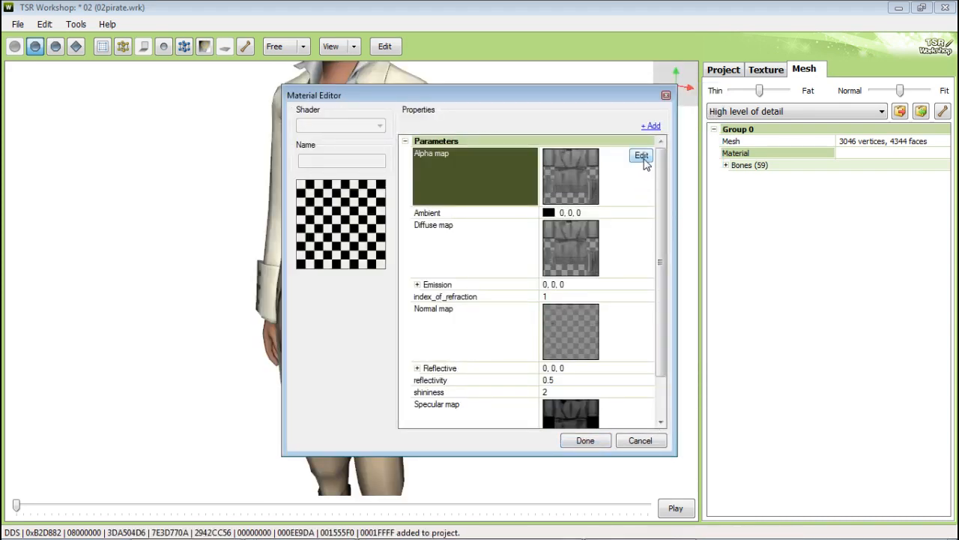
left_click(642, 155)
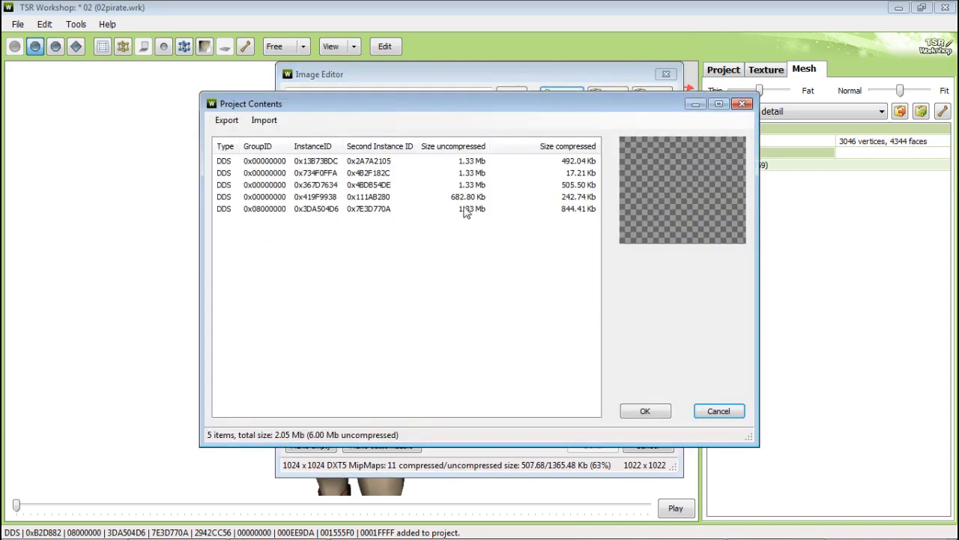
left_click(457, 184)
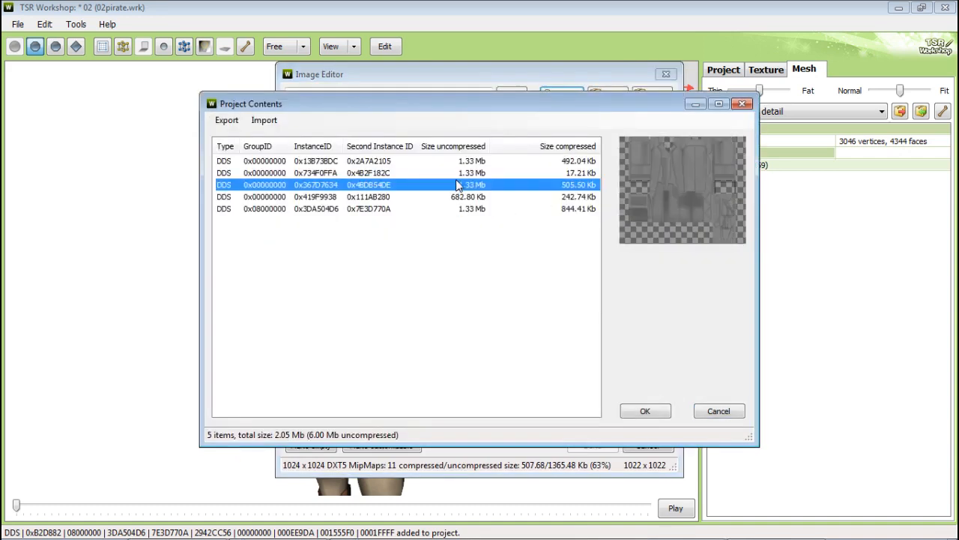
mouse_move(514, 121)
left_mouse_down()
mouse_move(535, 328)
mouse_move(512, 137)
left_mouse_up()
left_click(649, 428)
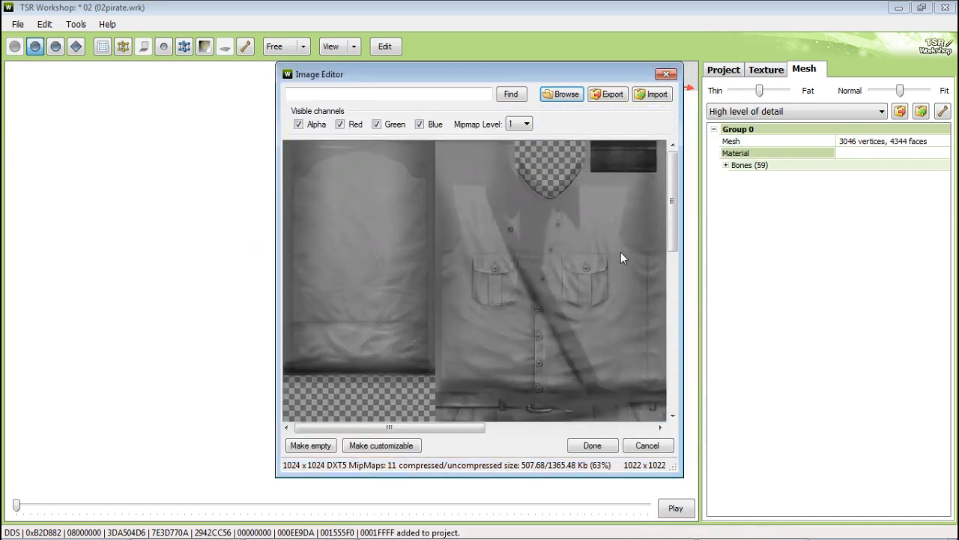
left_click(592, 445)
Step: Assign a project texture as the material's Diffuse map
left_click(626, 241)
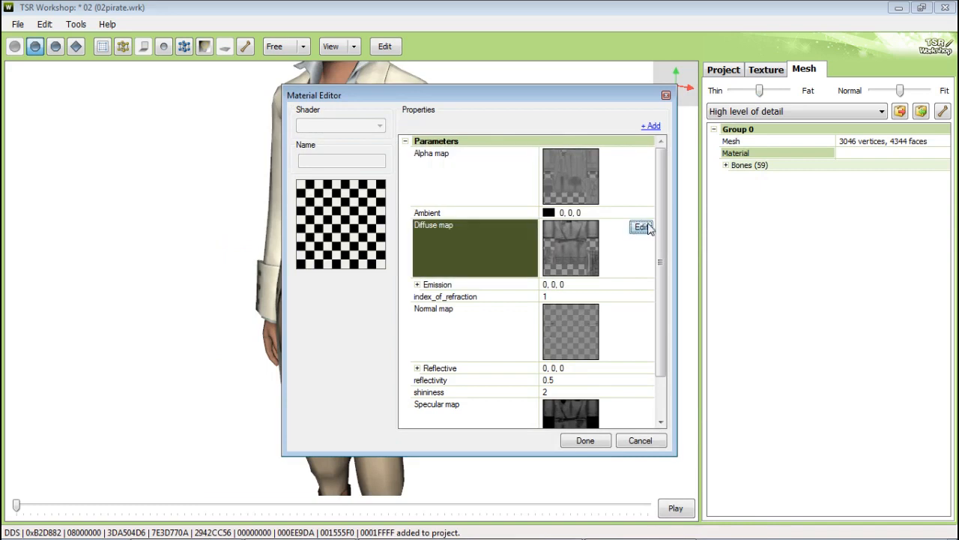
left_click(641, 226)
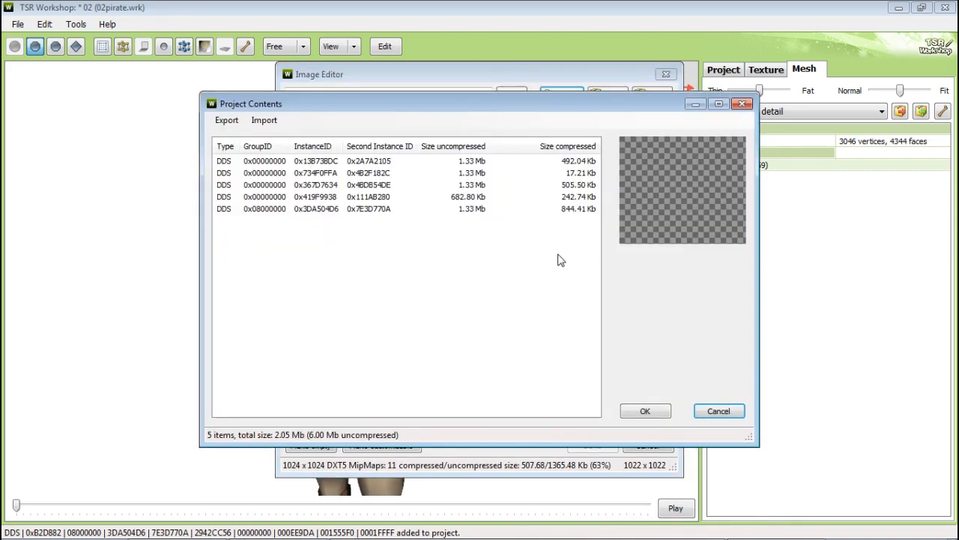
left_click(473, 196)
left_click(468, 175)
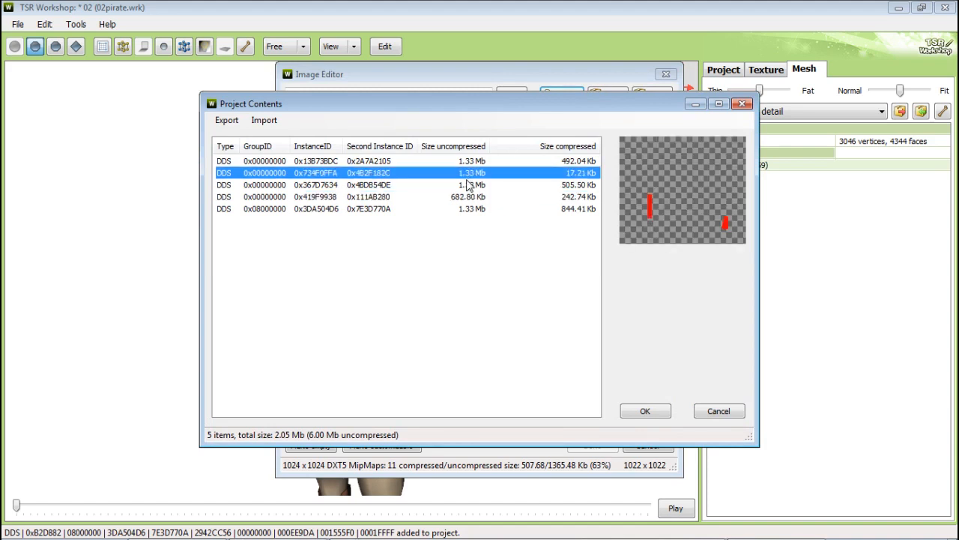
left_click(645, 411)
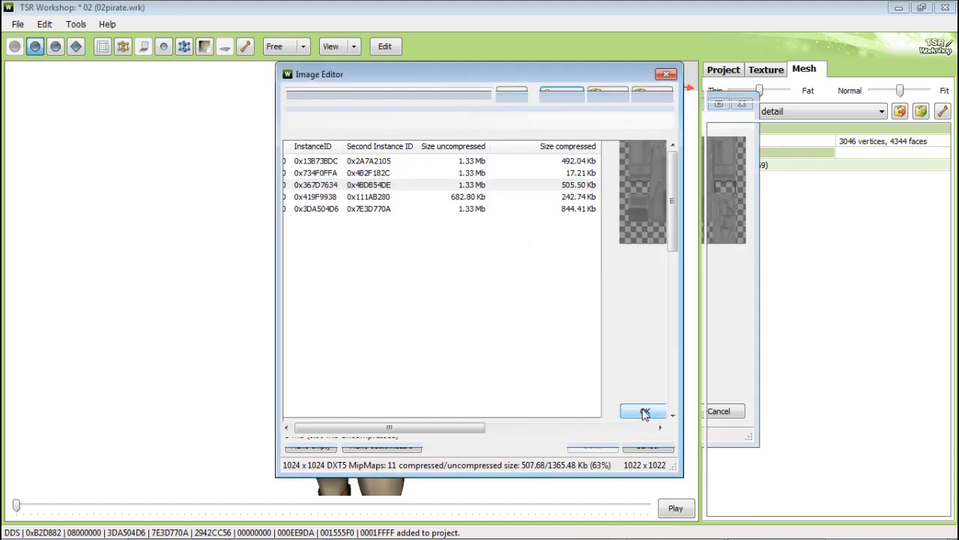
scroll(647, 265, "down", 3)
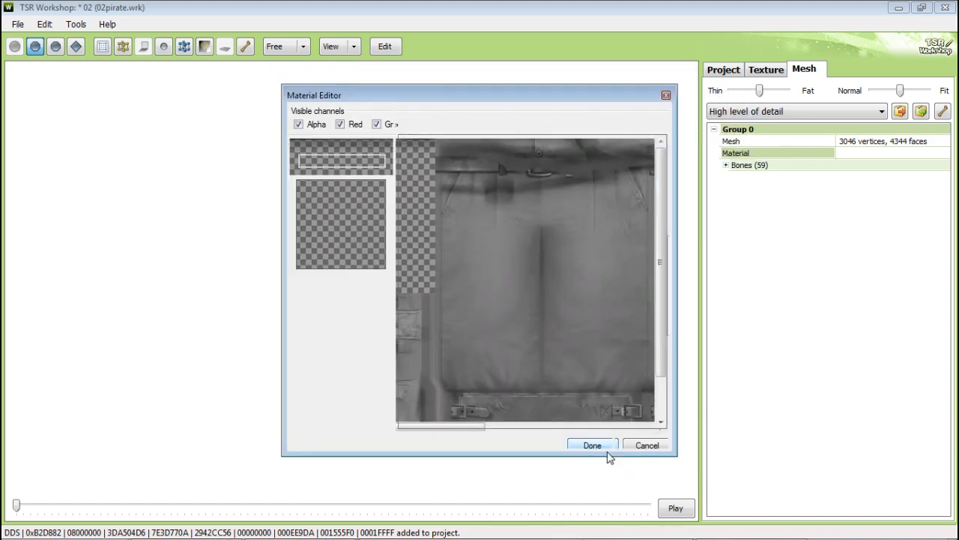
left_click(592, 445)
Step: Assign the fourth project texture, the specular, as the material's Specular map and close the material editor
scroll(658, 332, "down", 2)
left_click(629, 372)
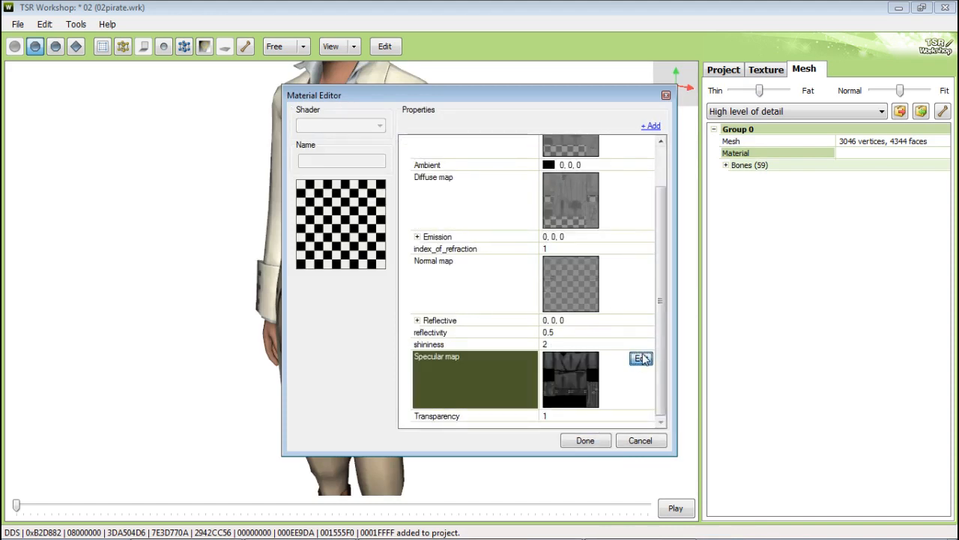
left_click(642, 358)
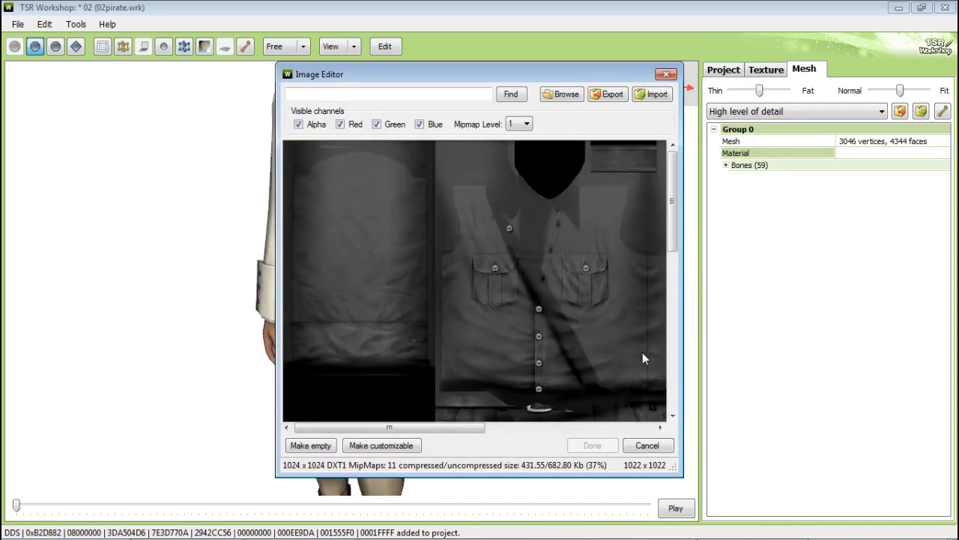
left_click(566, 95)
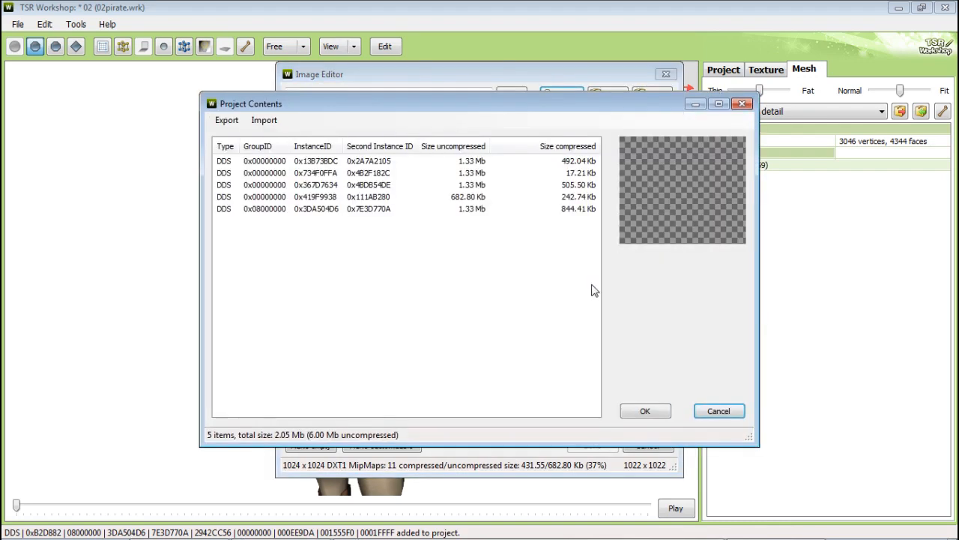
left_click(479, 197)
left_click(633, 415)
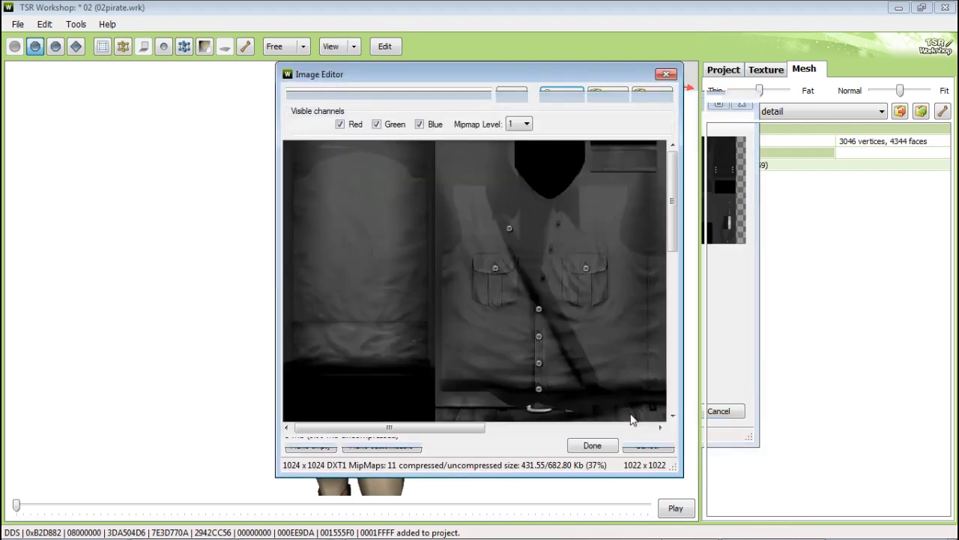
left_click(602, 450)
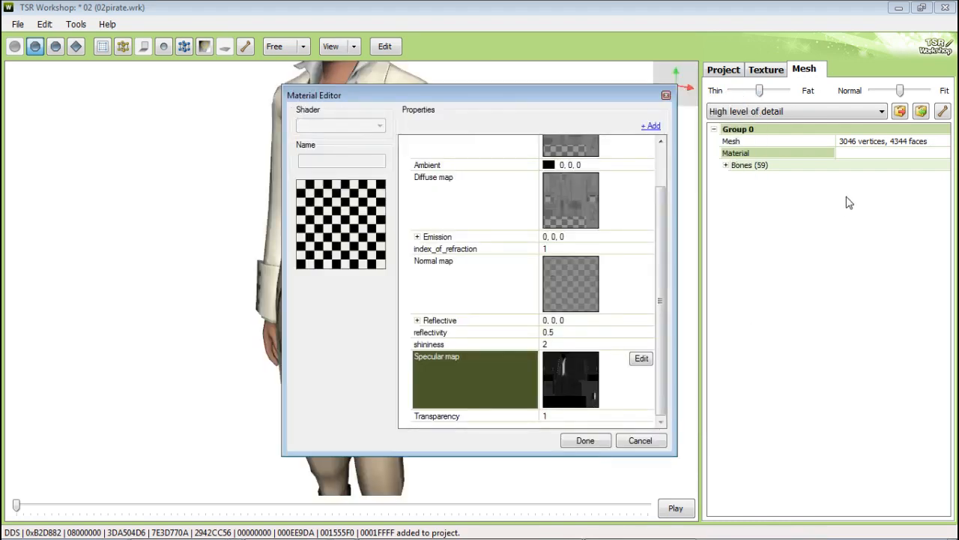
left_click(586, 441)
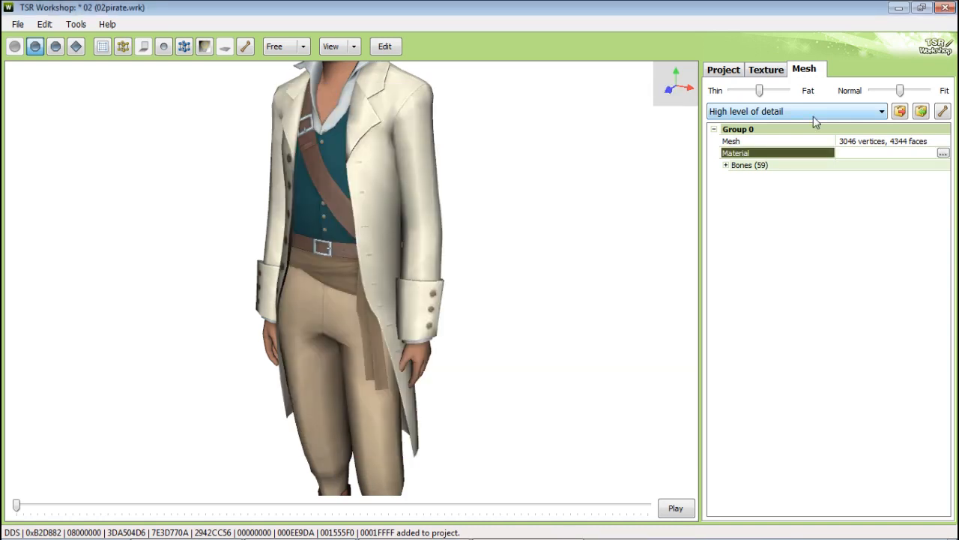
Step: Switch to the medium level of detail mesh and open its material
left_click(813, 112)
left_click(800, 138)
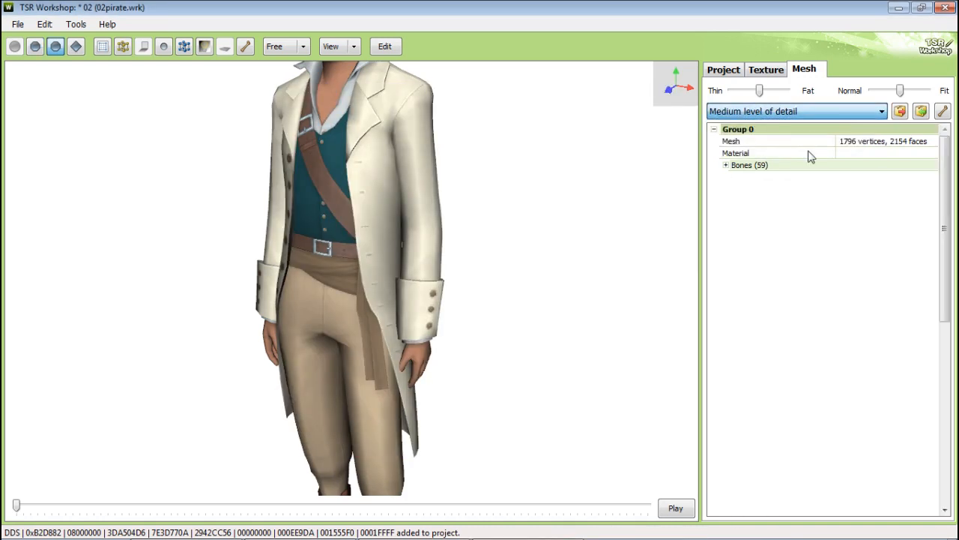
left_click(941, 154)
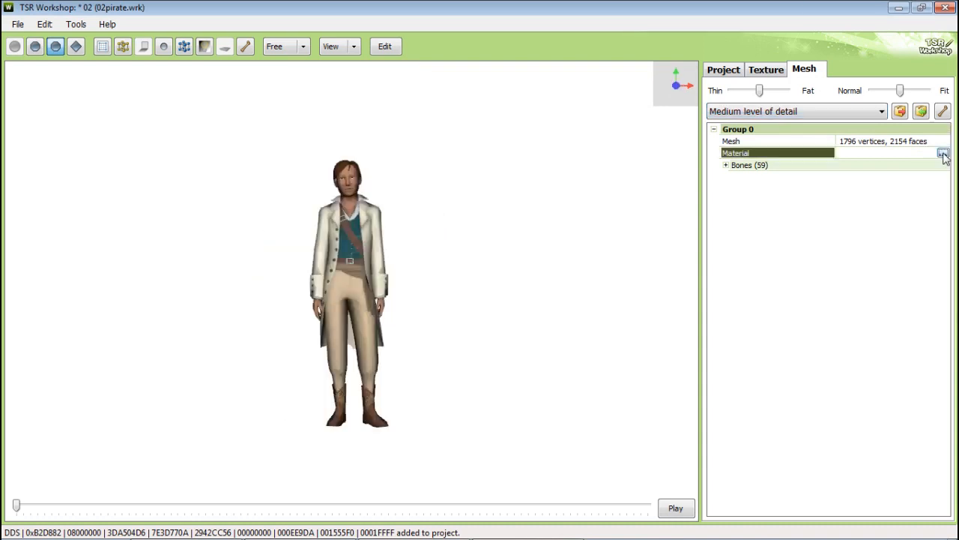
left_click(943, 155)
Step: Relink the medium-detail material's maps to project textures, using the fifth project texture as its Normal map
left_click(642, 155)
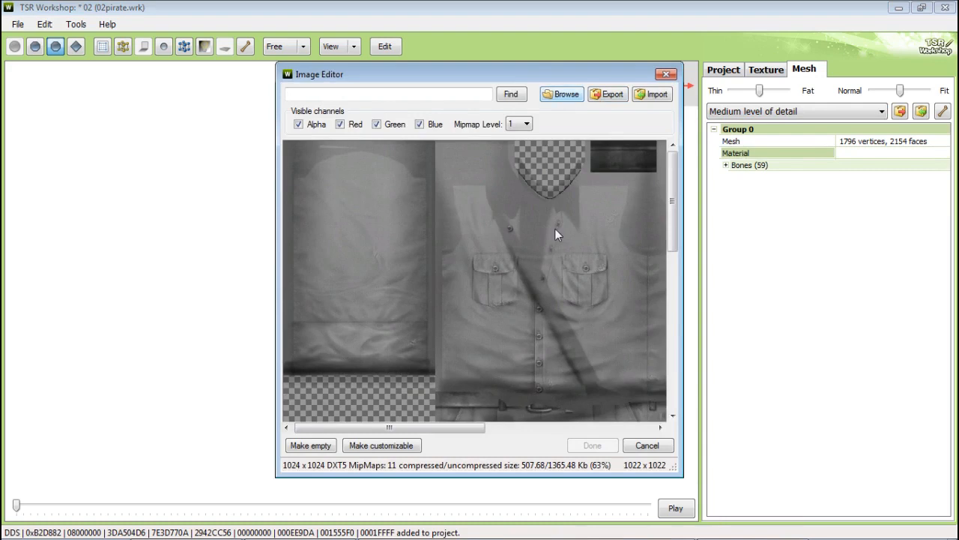
left_click(564, 95)
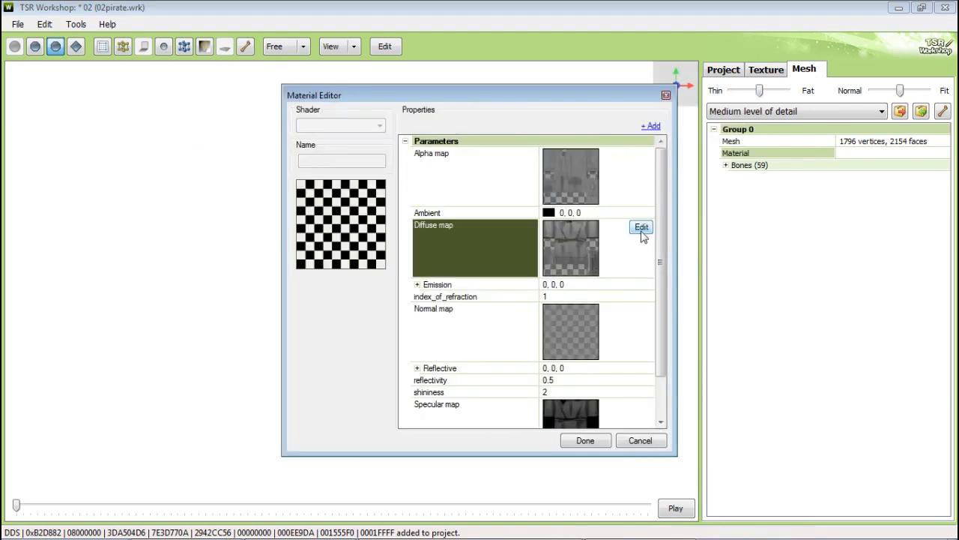
left_click(643, 223)
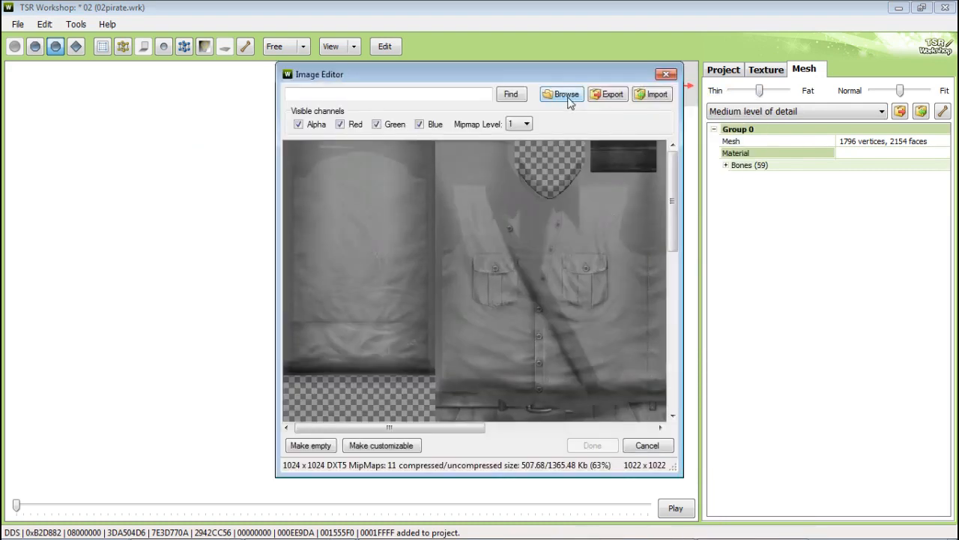
left_click(563, 95)
left_click(644, 411)
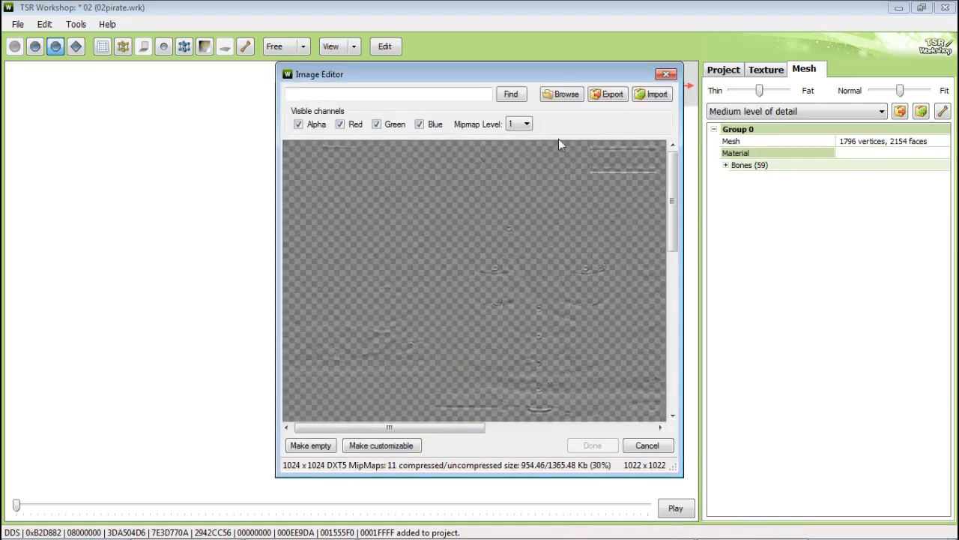
left_click(563, 94)
left_click(483, 210)
left_click(634, 411)
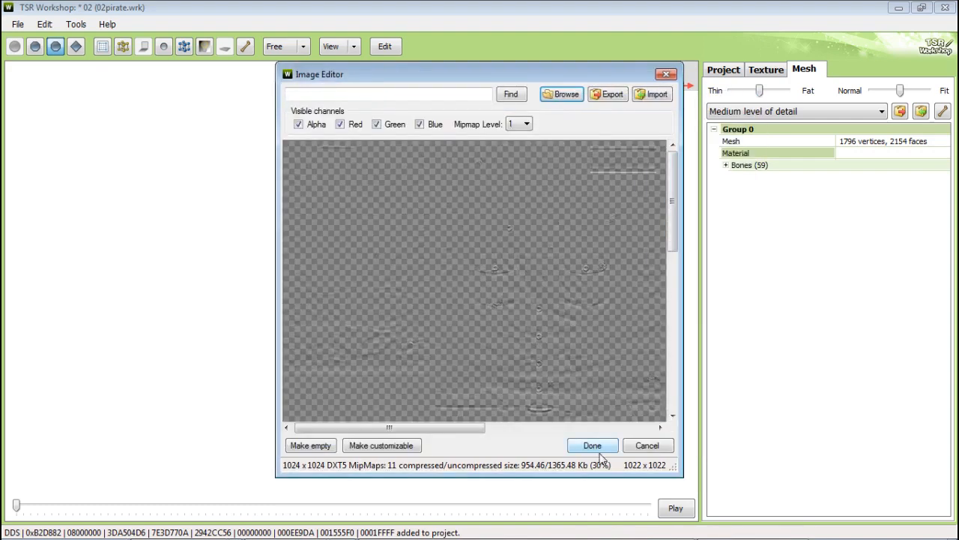
left_click(594, 447)
left_click(642, 359)
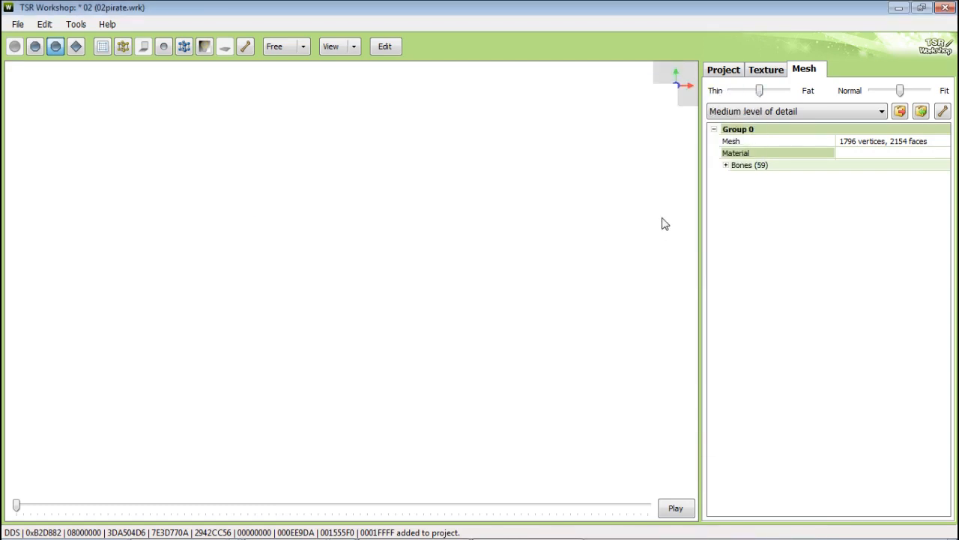
Step: Switch to the low level of detail mesh and open its material
left_click(881, 111)
left_click(749, 148)
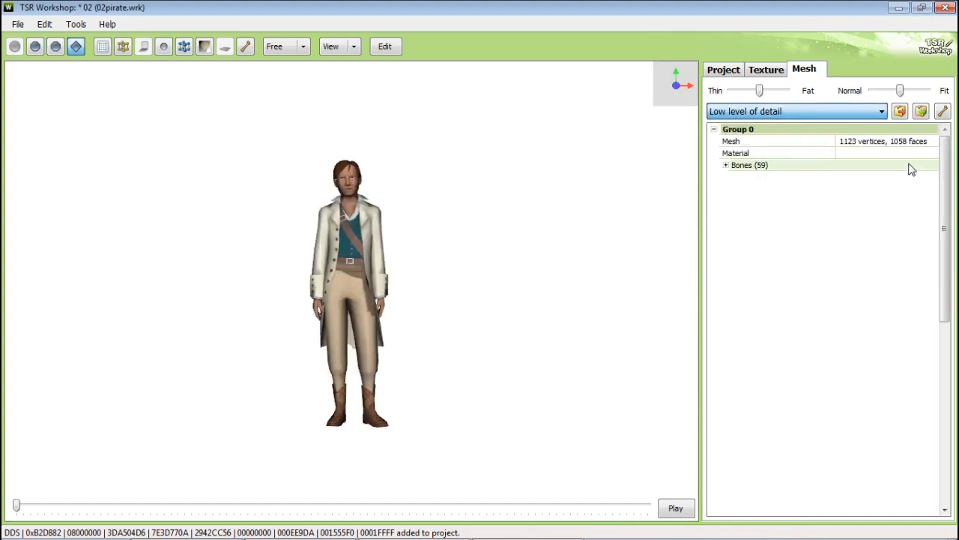
left_click(919, 153)
left_click(940, 153)
Step: Relink the low-detail material's texture maps to the matching project textures
left_click(637, 157)
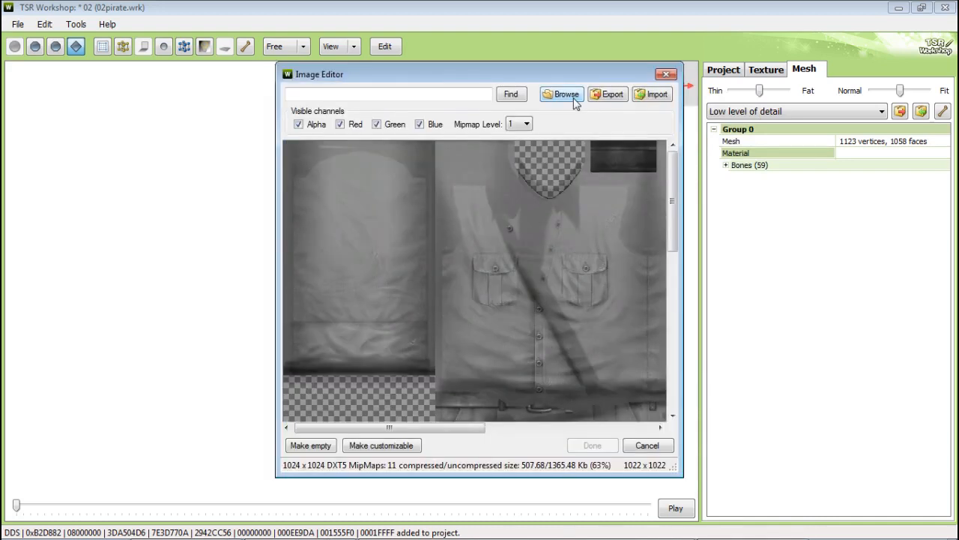
left_click(563, 94)
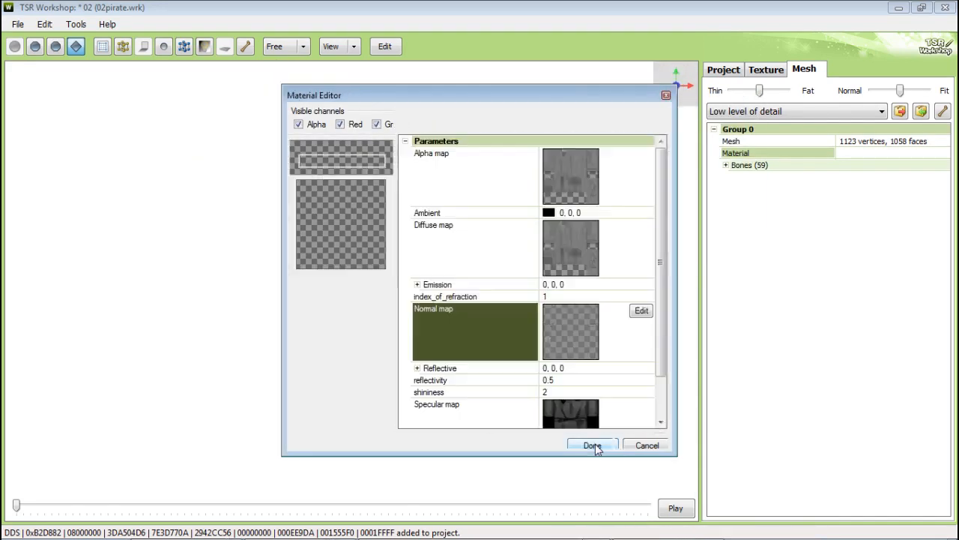
left_click(465, 408)
left_click(641, 371)
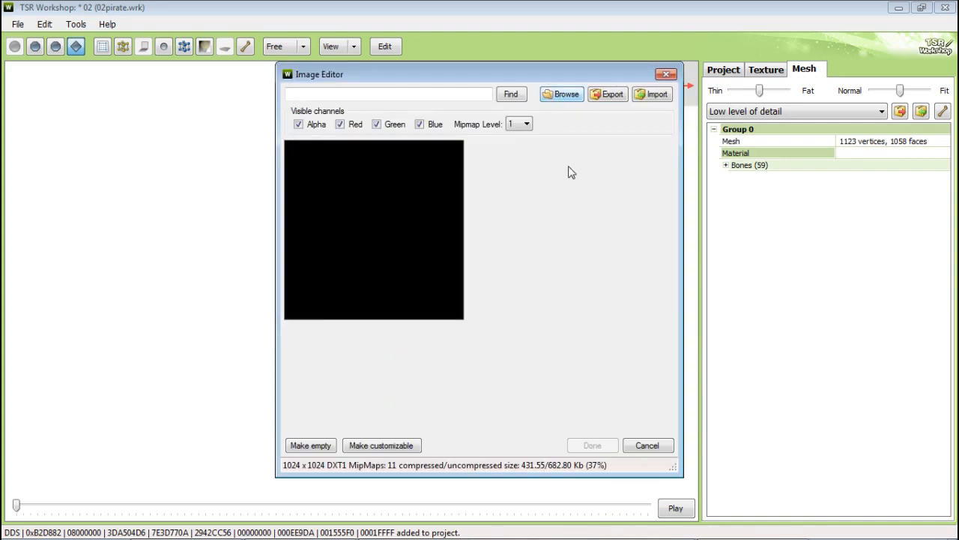
left_click(564, 94)
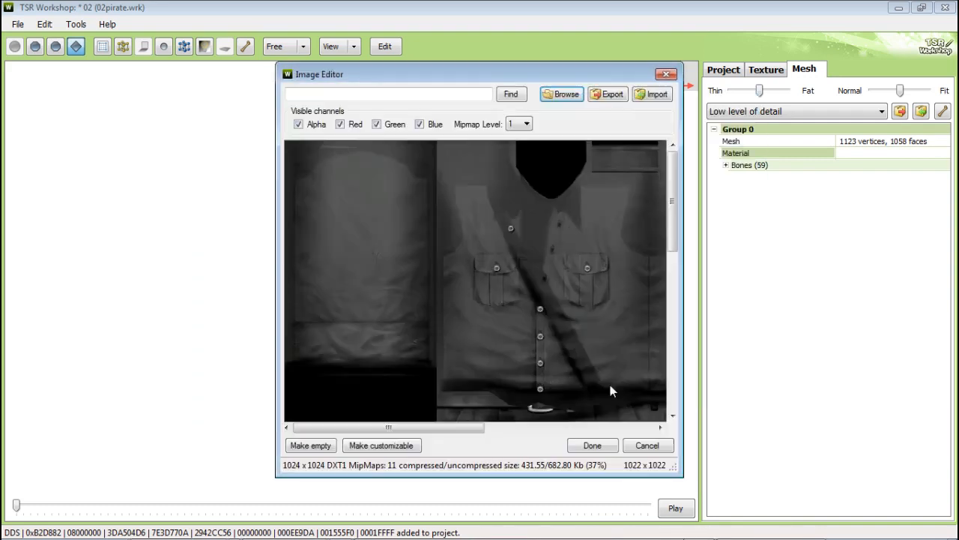
left_click(592, 445)
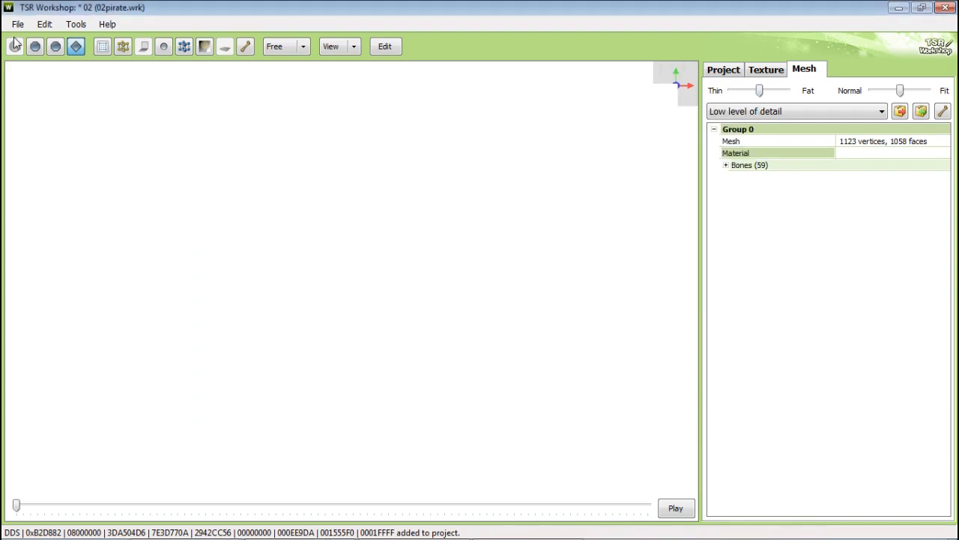
Step: Switch to the texture view and inspect the outfit in the preview
left_click(765, 69)
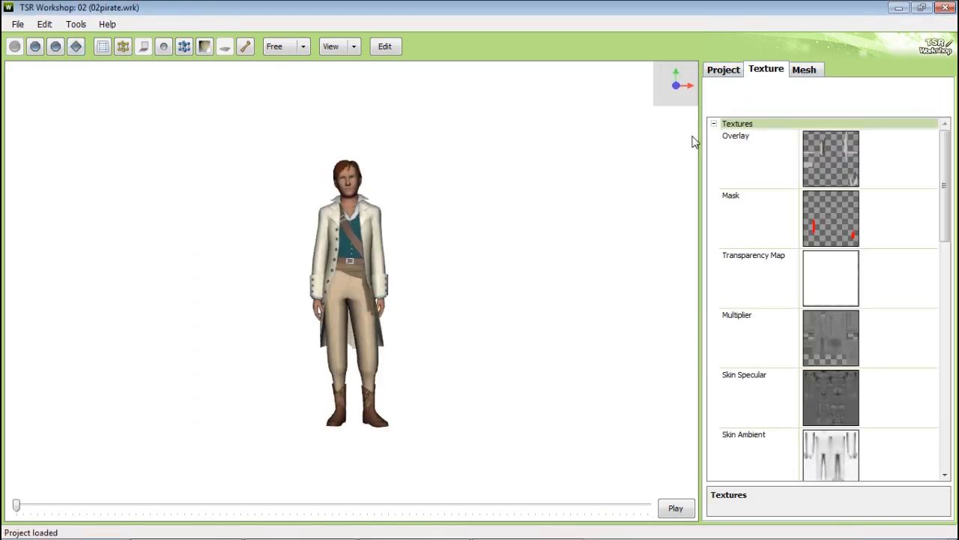
left_click_drag(485, 247, 421, 251)
right_click_drag(431, 267, 468, 173)
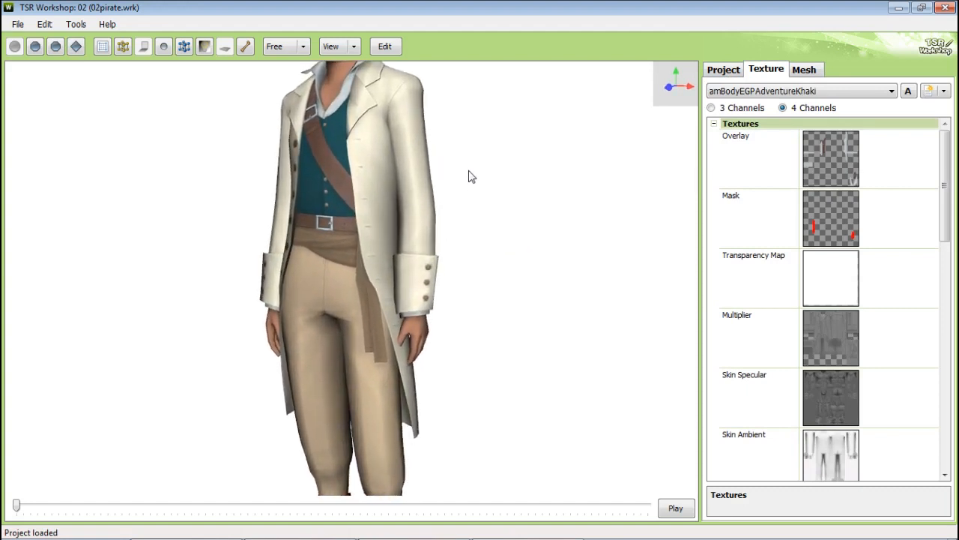
Step: Export the project contents as a package named Pirate2 and check it in the project folder
left_click(45, 24)
left_click(56, 38)
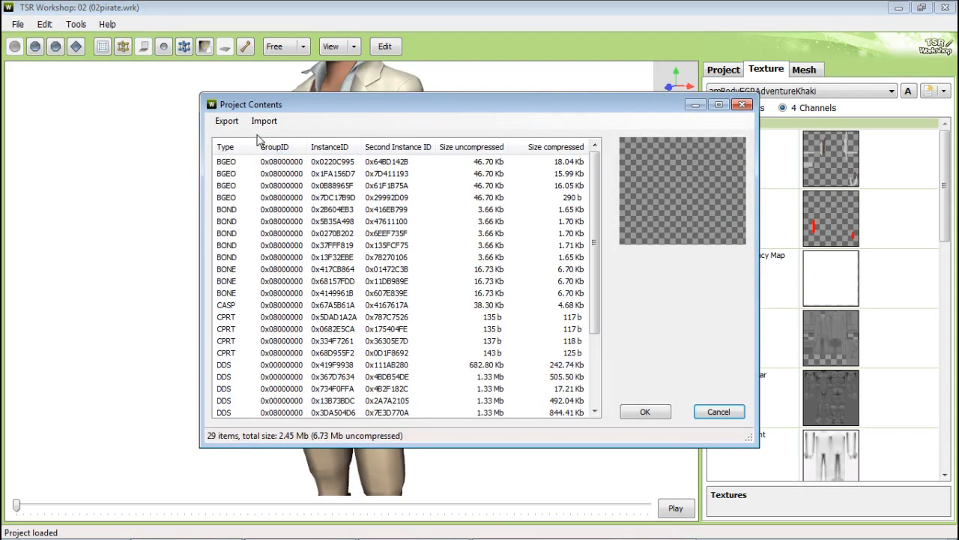
left_click(226, 121)
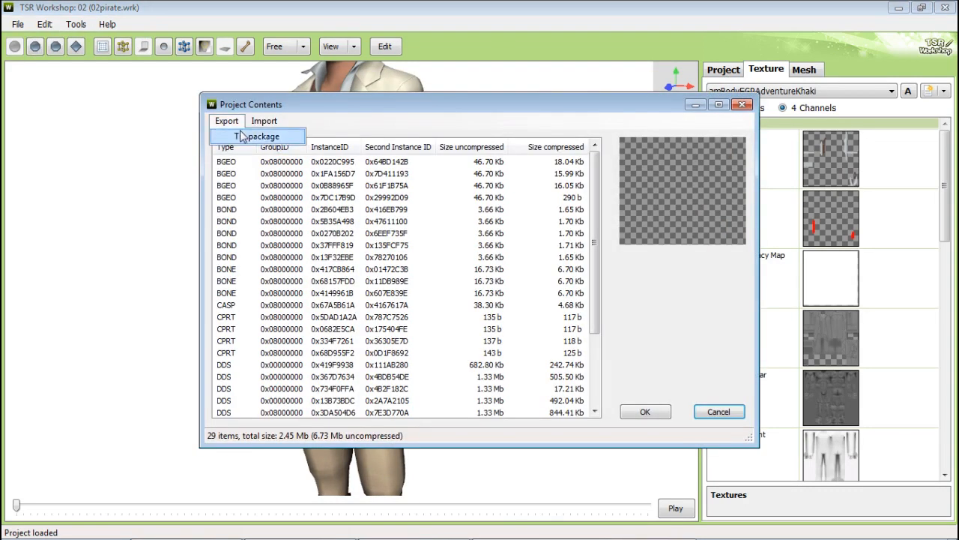
left_click(238, 135)
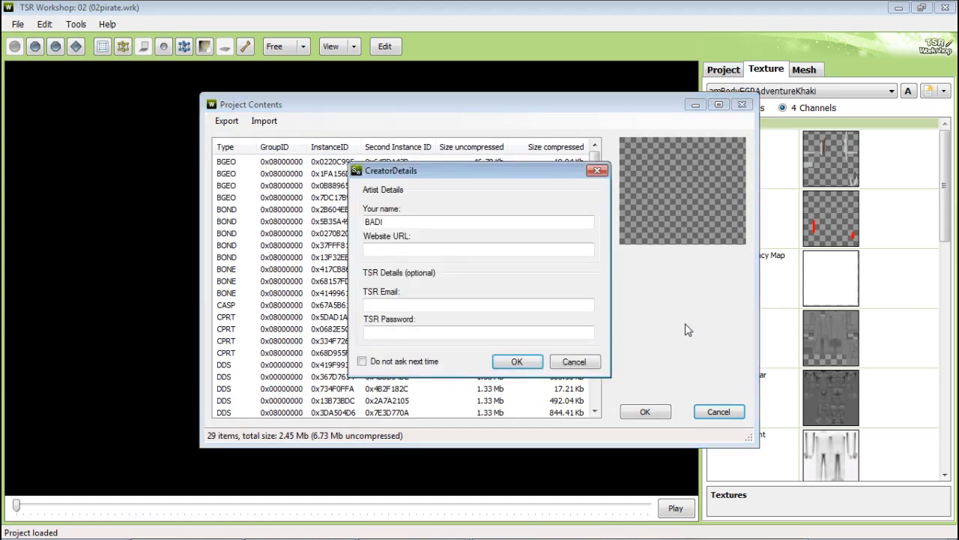
left_click(551, 362)
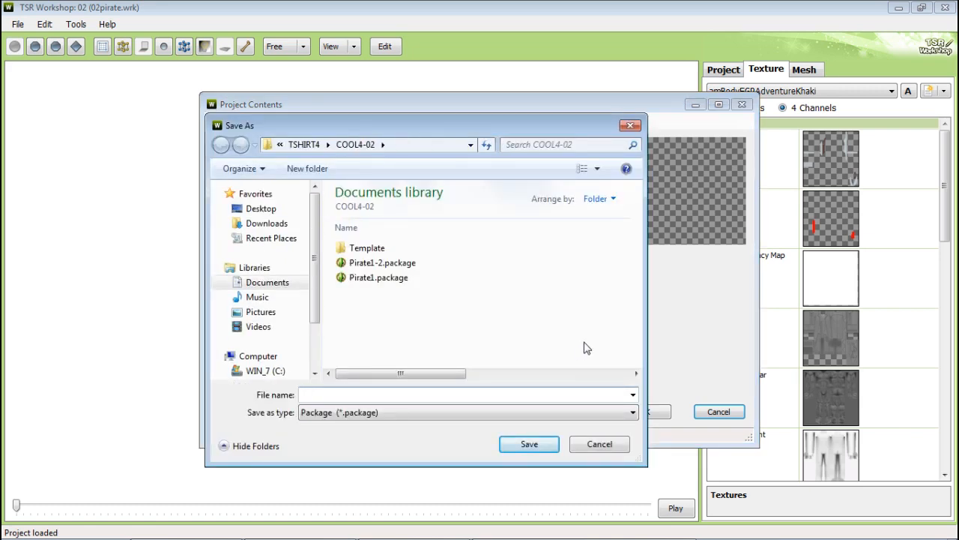
type("Pirate2")
key("Return")
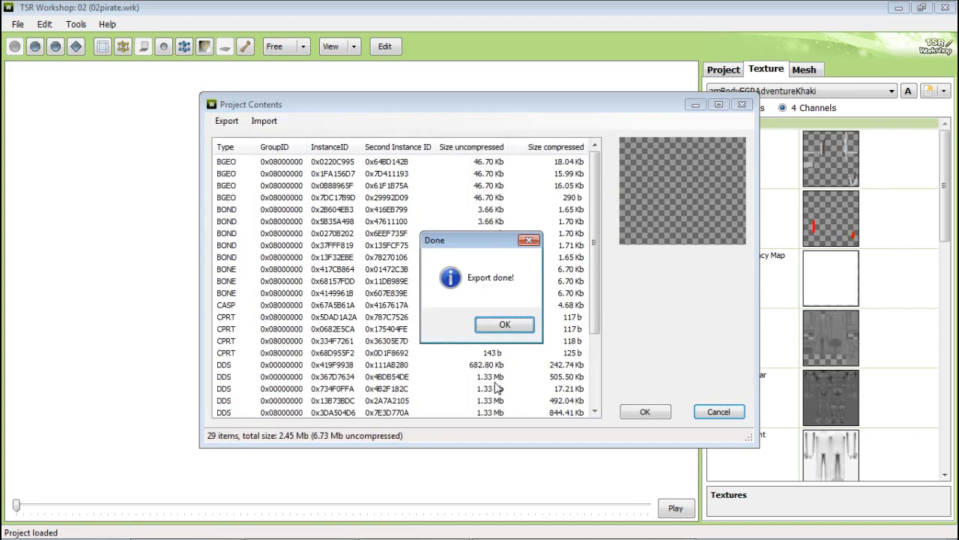
left_click(521, 330)
left_click(712, 411)
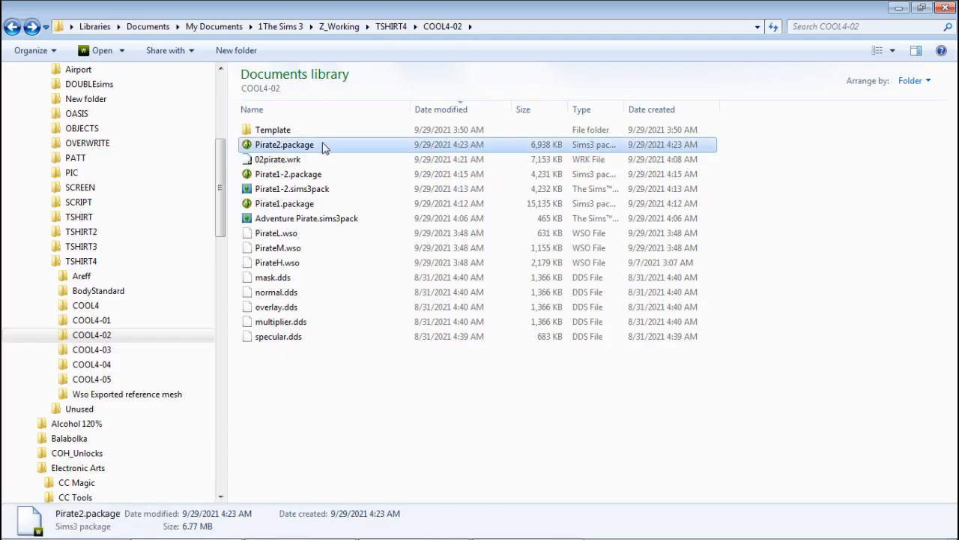
left_click(547, 209)
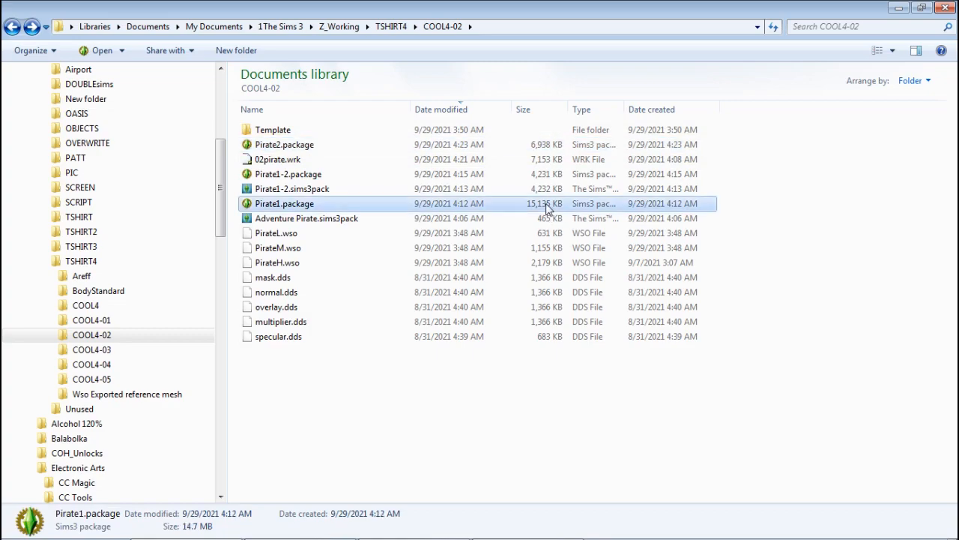
left_click(361, 146)
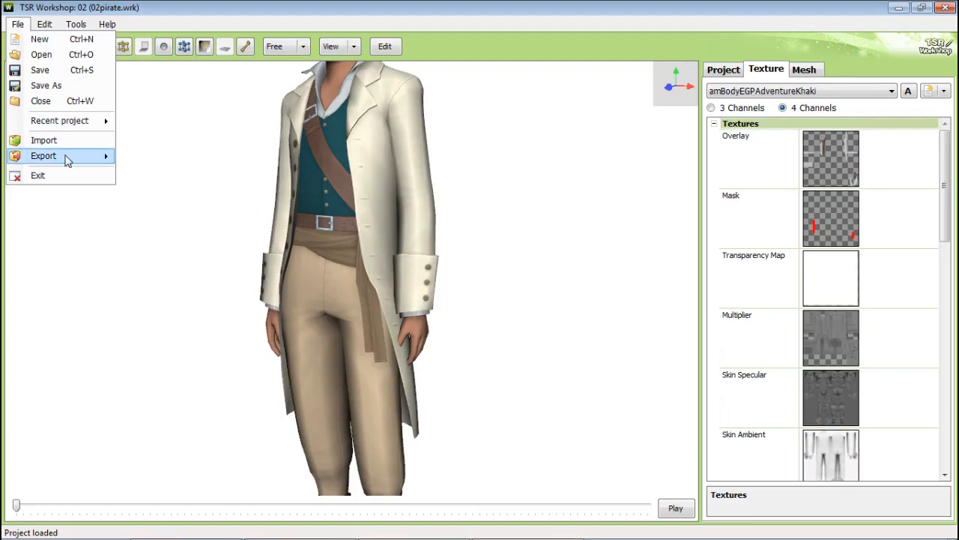
Step: Export the project as a Sims3Pack named Pirate2-2 into the project folder, accepting the creator details
mouse_move(71, 156)
left_click(161, 187)
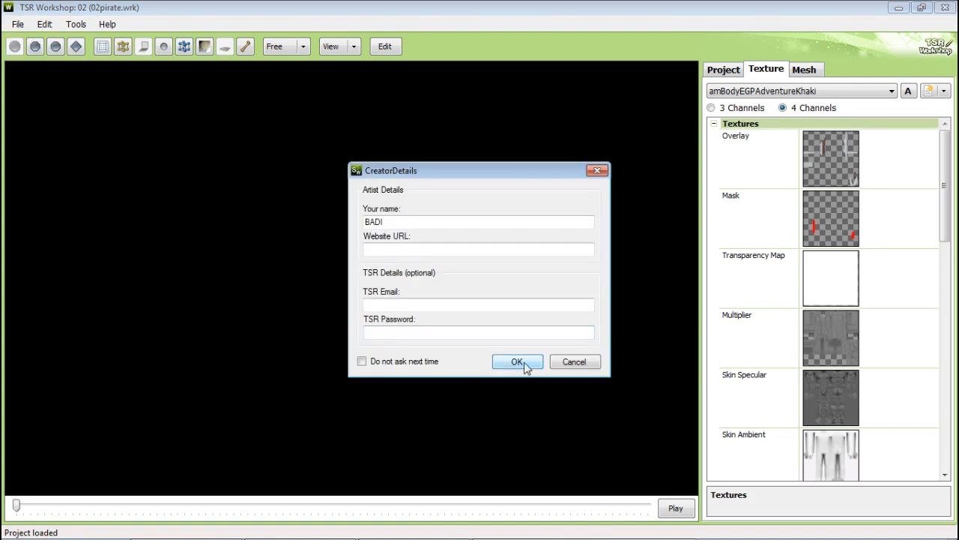
left_click(517, 362)
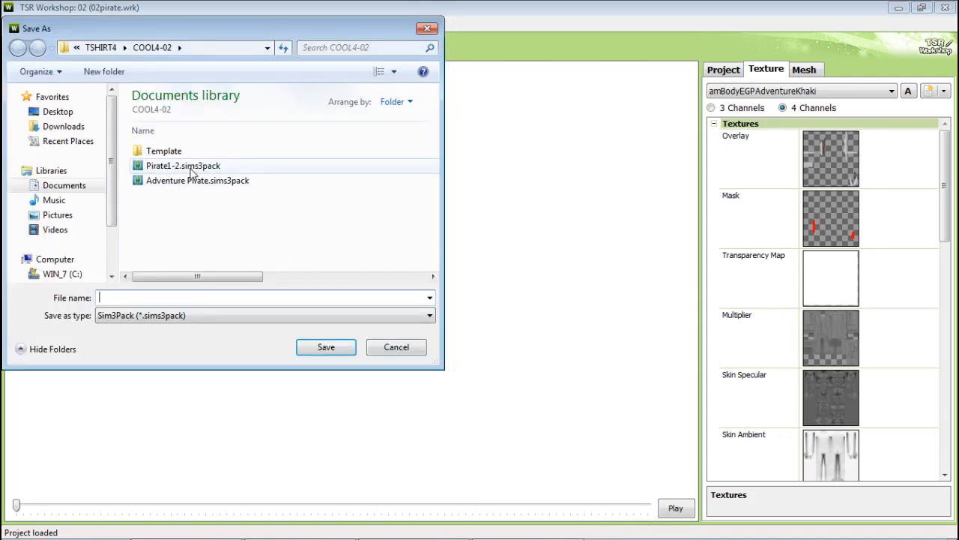
left_click(177, 165)
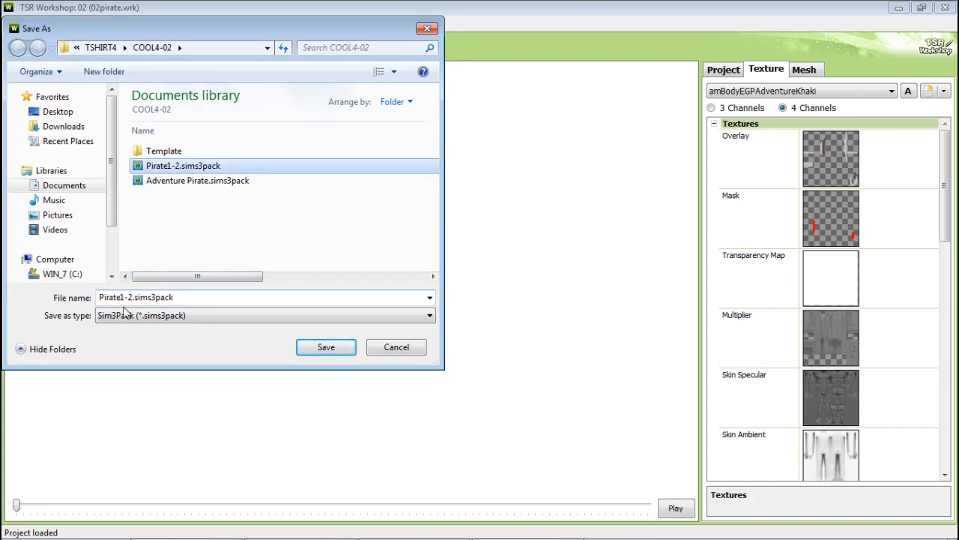
left_click(124, 298)
left_click(124, 298)
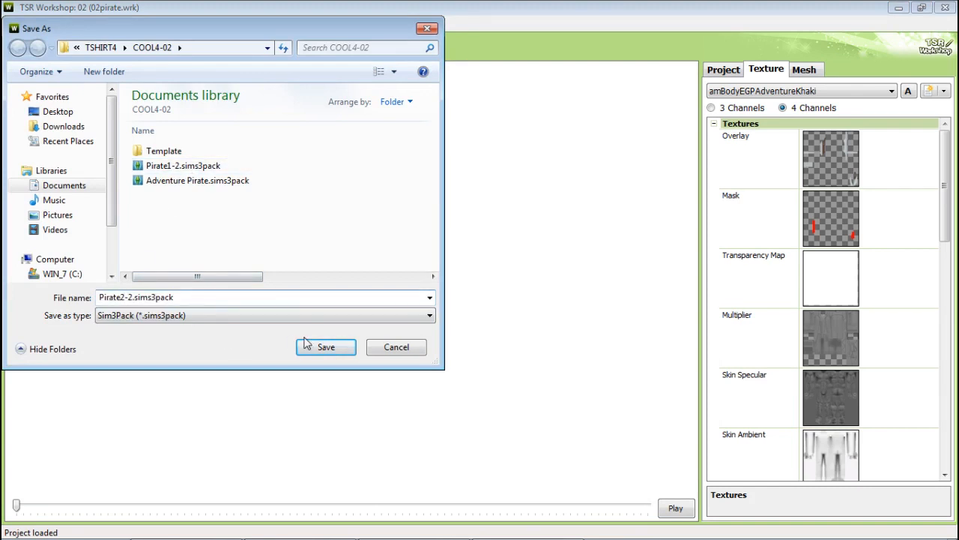
left_click(307, 347)
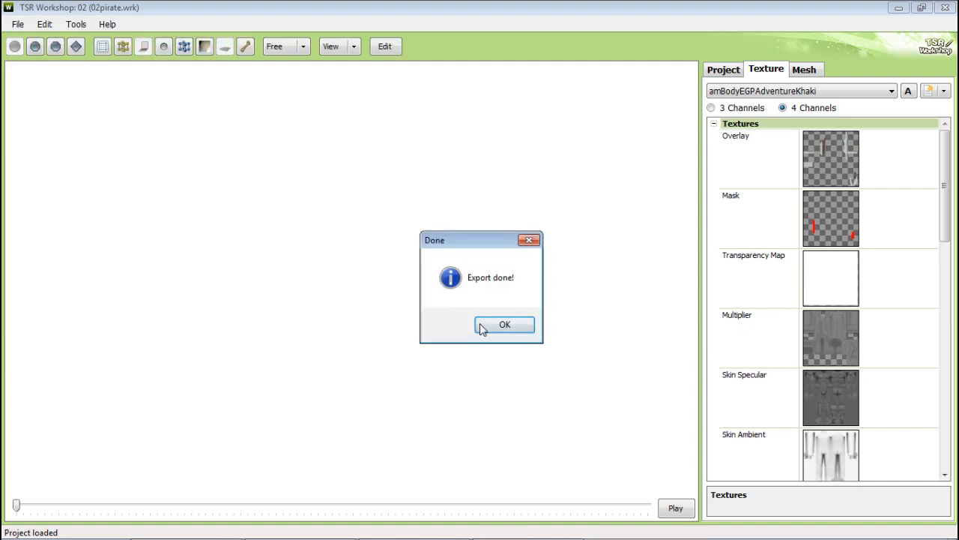
left_click(503, 325)
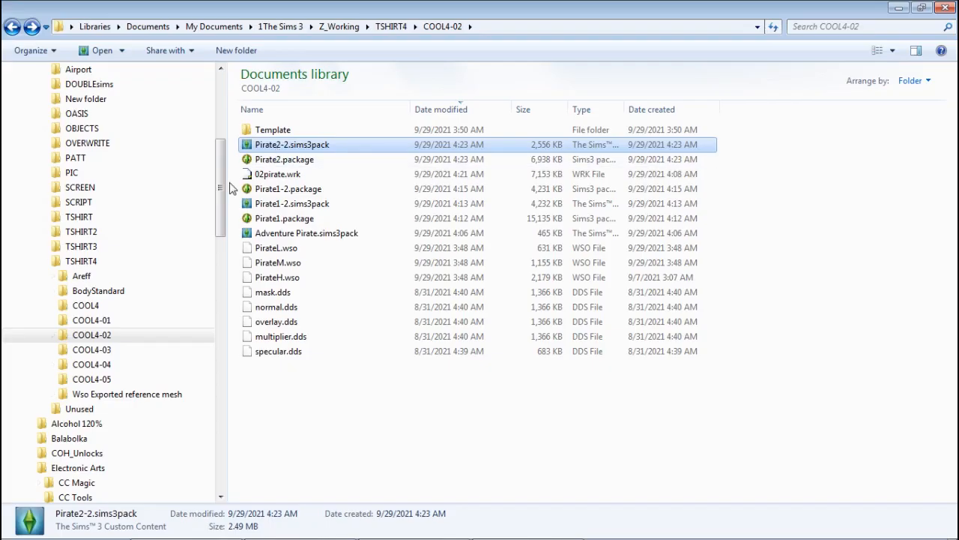
Step: Open Pirate2-2.package in s3pe to preview its image textures and icon resources, and close it
scroll(219, 179, "up", 4)
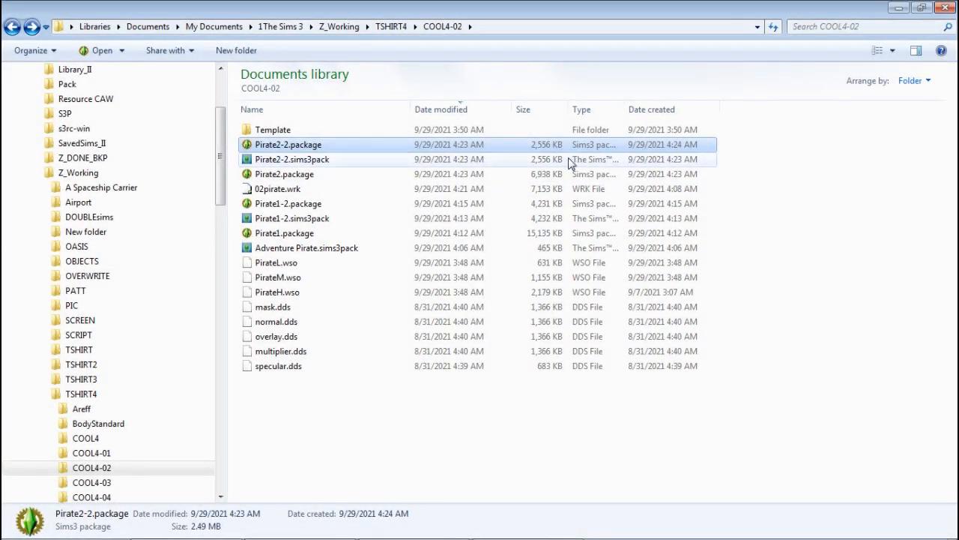
double_click(313, 147)
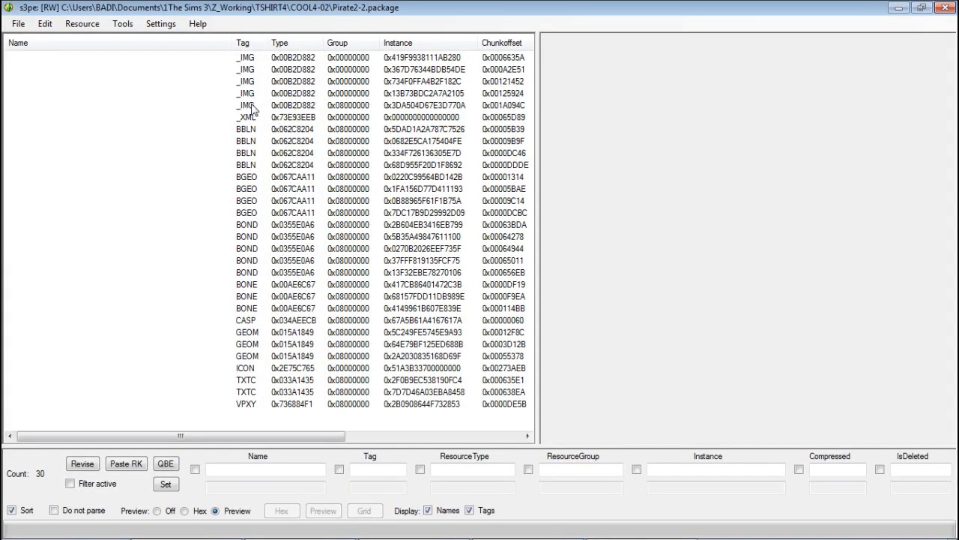
left_click(257, 59)
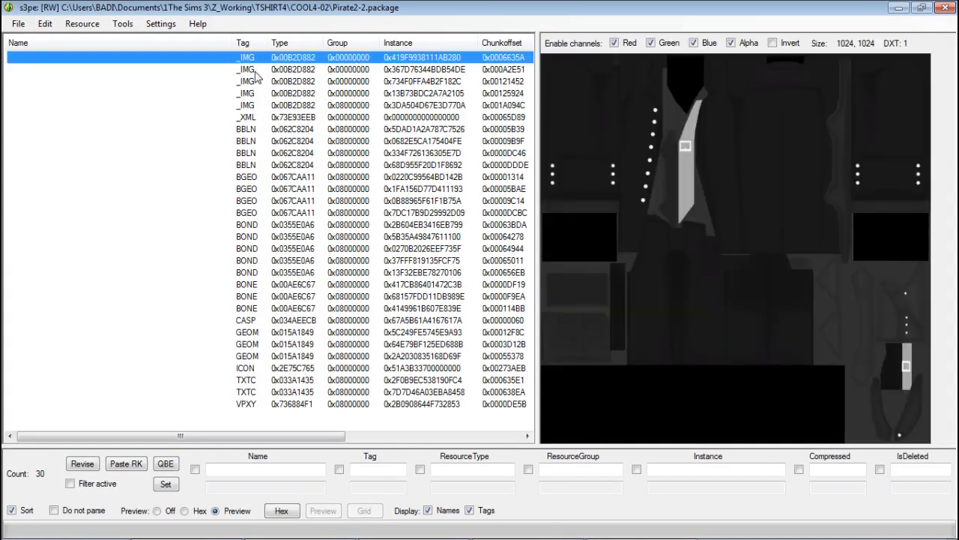
left_click(257, 70)
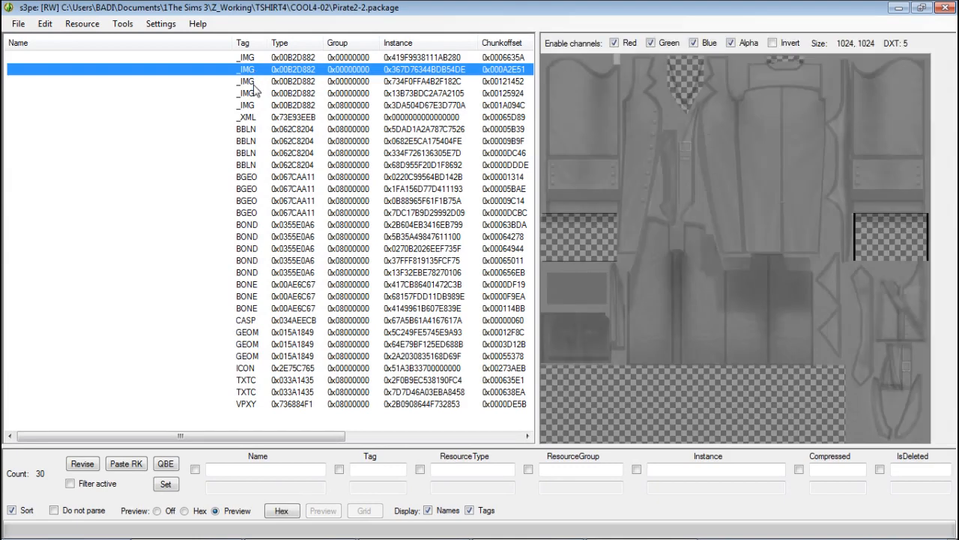
left_click(256, 83)
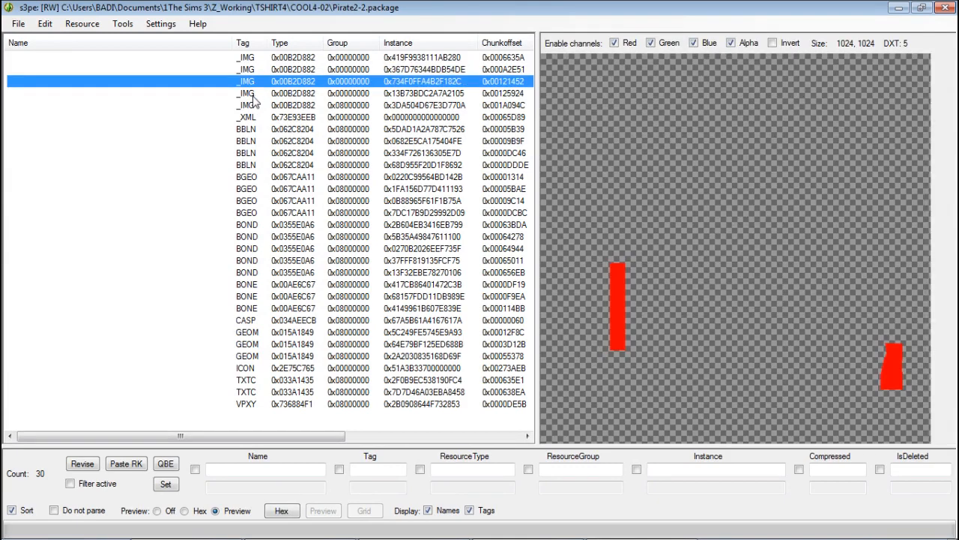
left_click(254, 94)
left_click(253, 107)
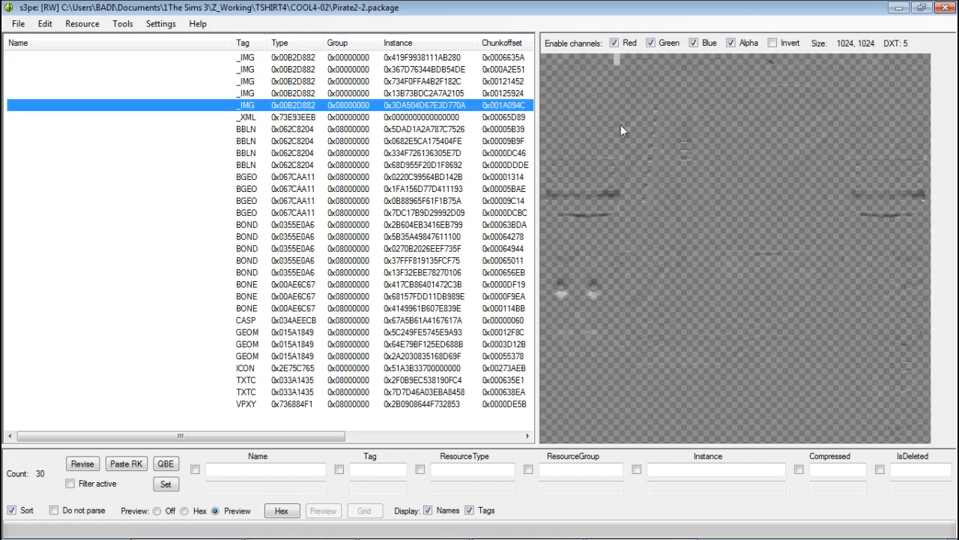
left_click(260, 369)
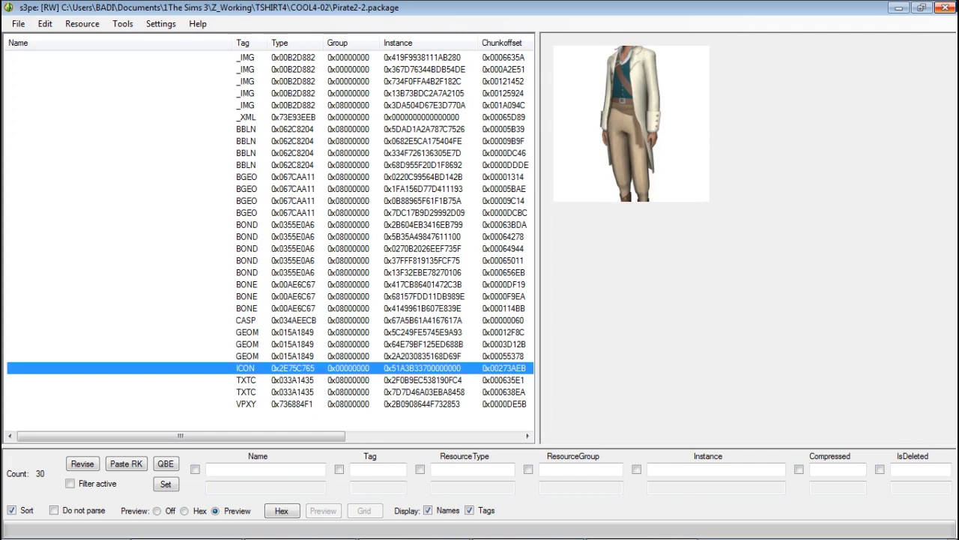
left_click(945, 8)
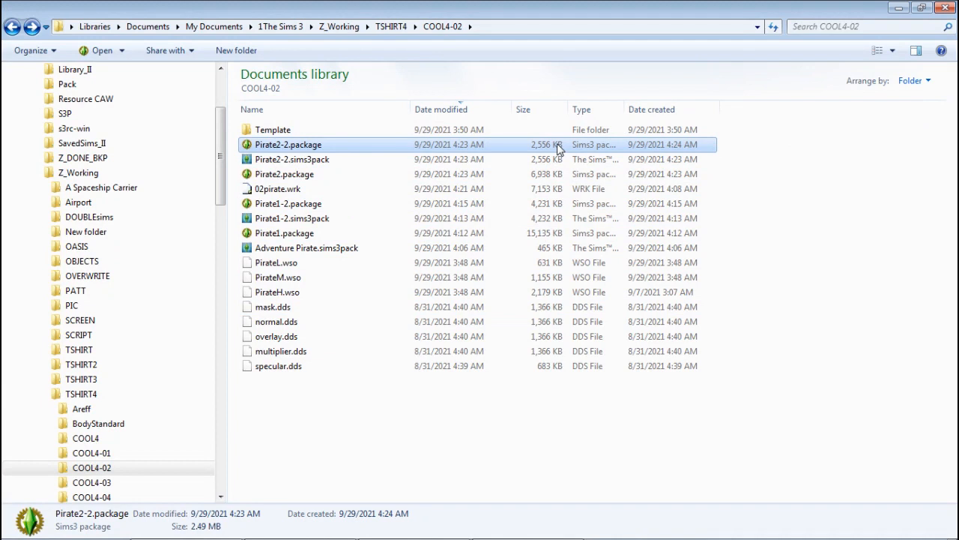
left_click(874, 417)
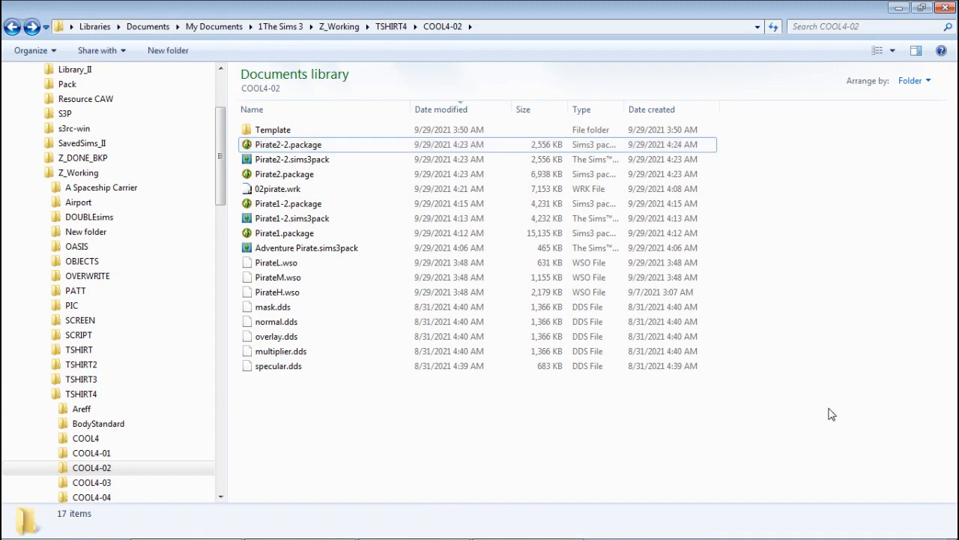